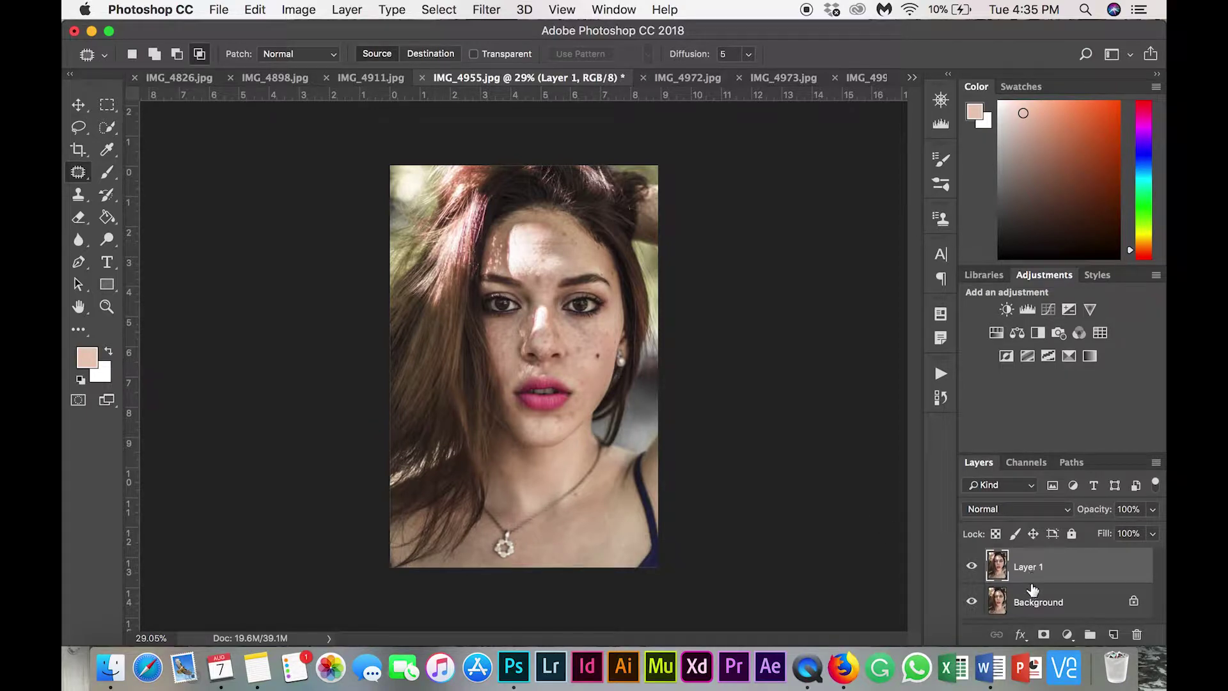
- Make Layer 1 the active layer and choose the Patch Tool
{"action": "left_click", "coordinate": [1049, 609]}
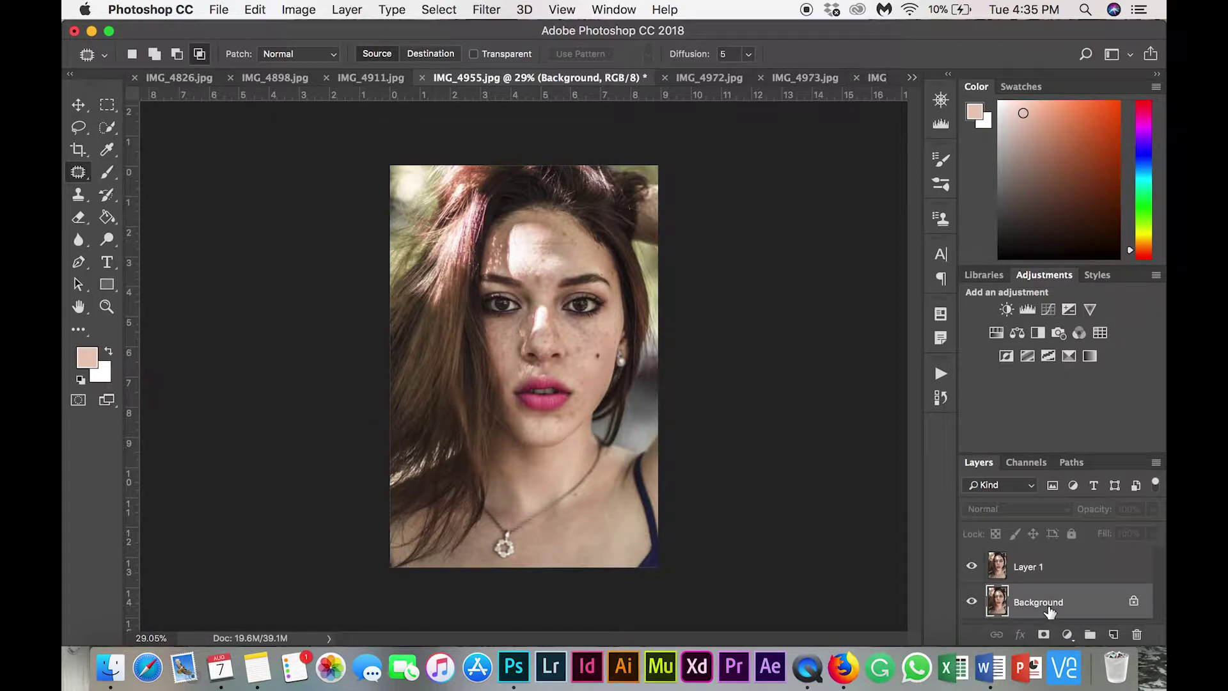
{"action": "left_click", "coordinate": [1011, 567]}
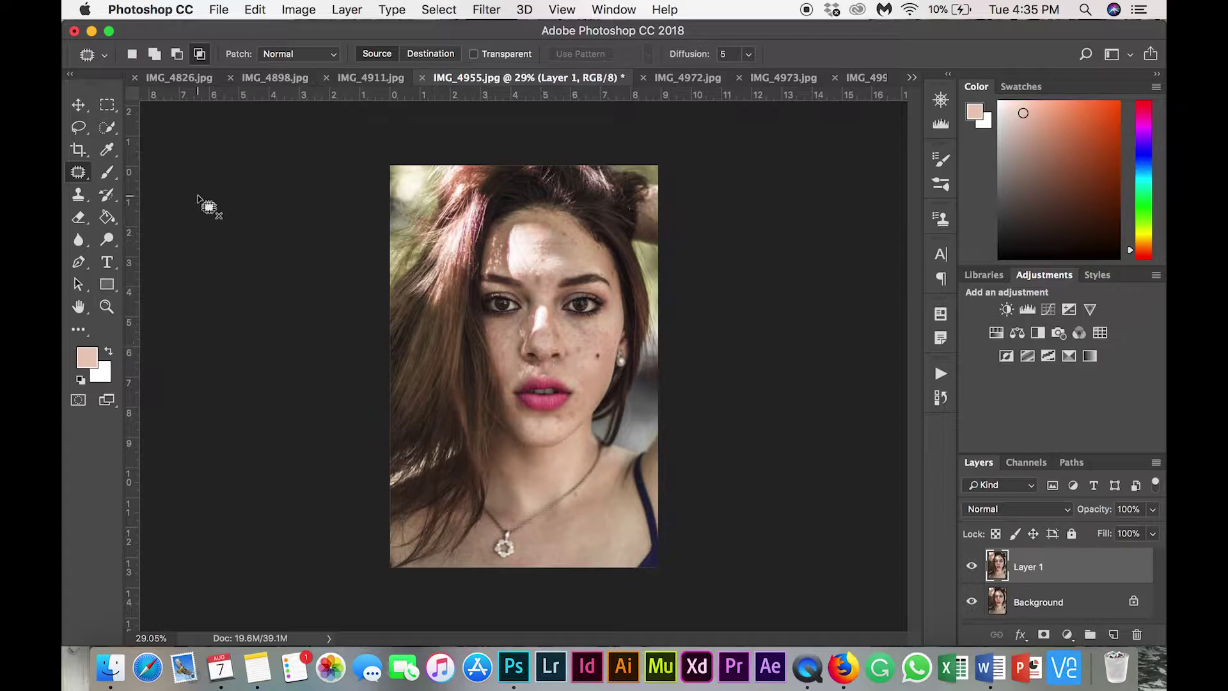
{"action": "right_click", "coordinate": [79, 172]}
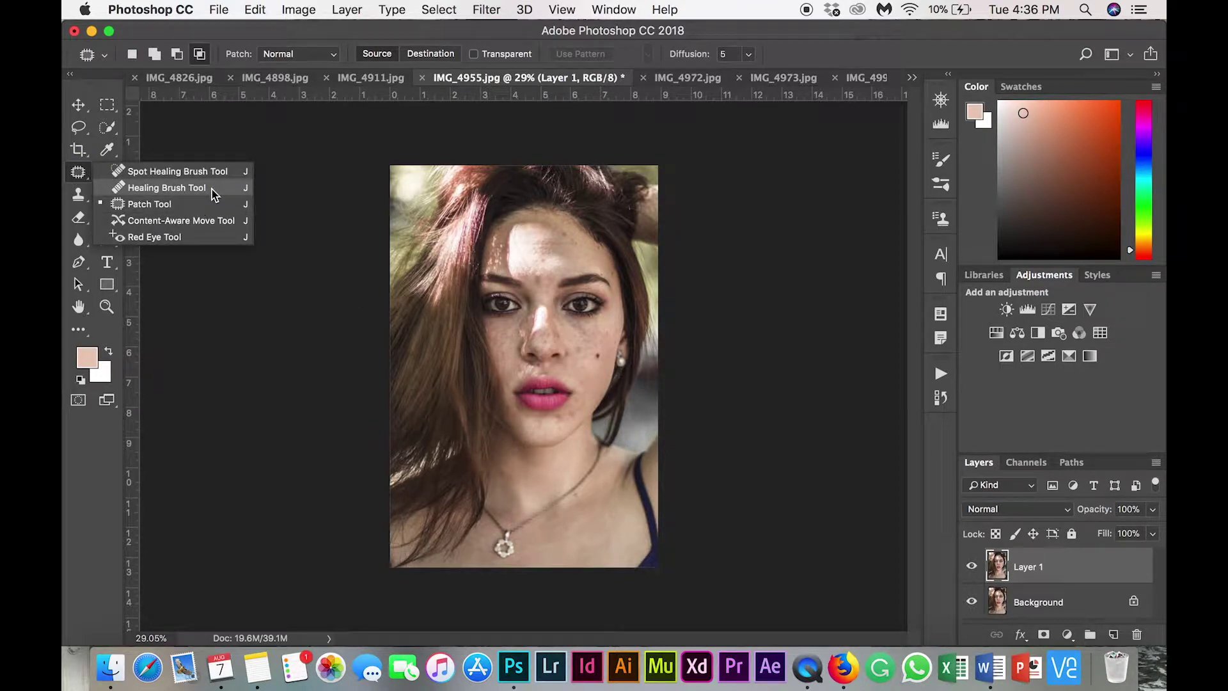
{"action": "left_click", "coordinate": [166, 205]}
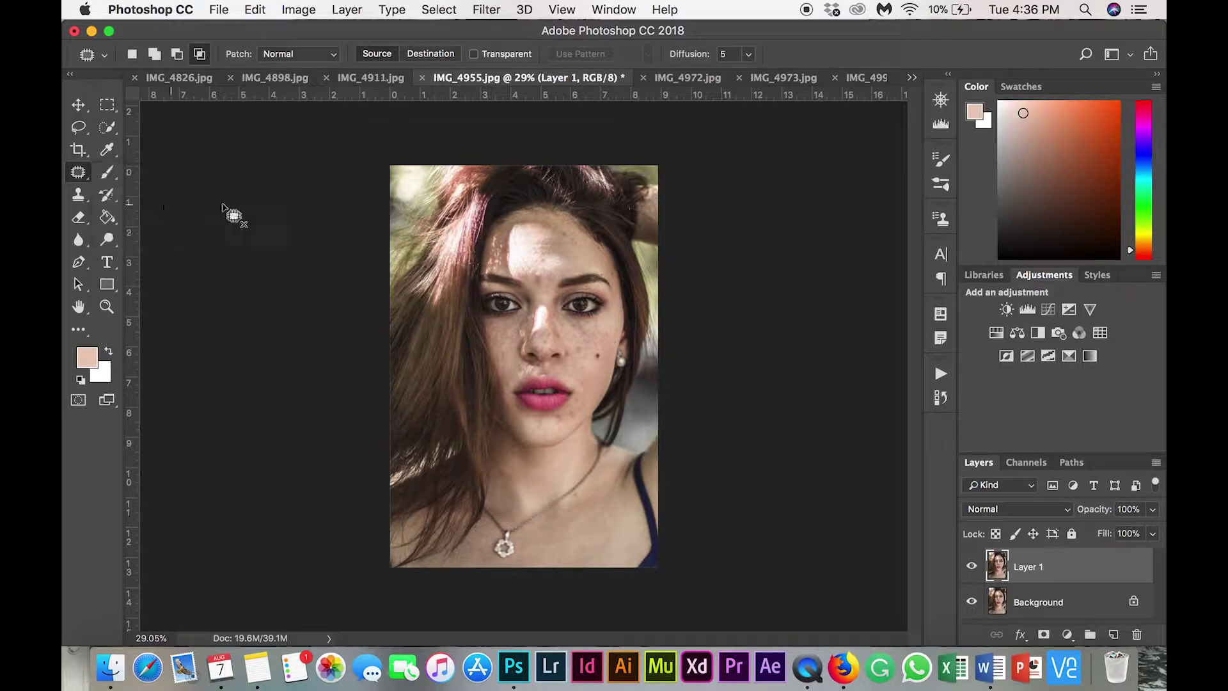
- Patch the blemish on the chin below the right-hand corner of the mouth with clean skin
{"action": "scroll", "coordinate": [676, 278], "scroll_direction": "up", "scroll_amount": 5}
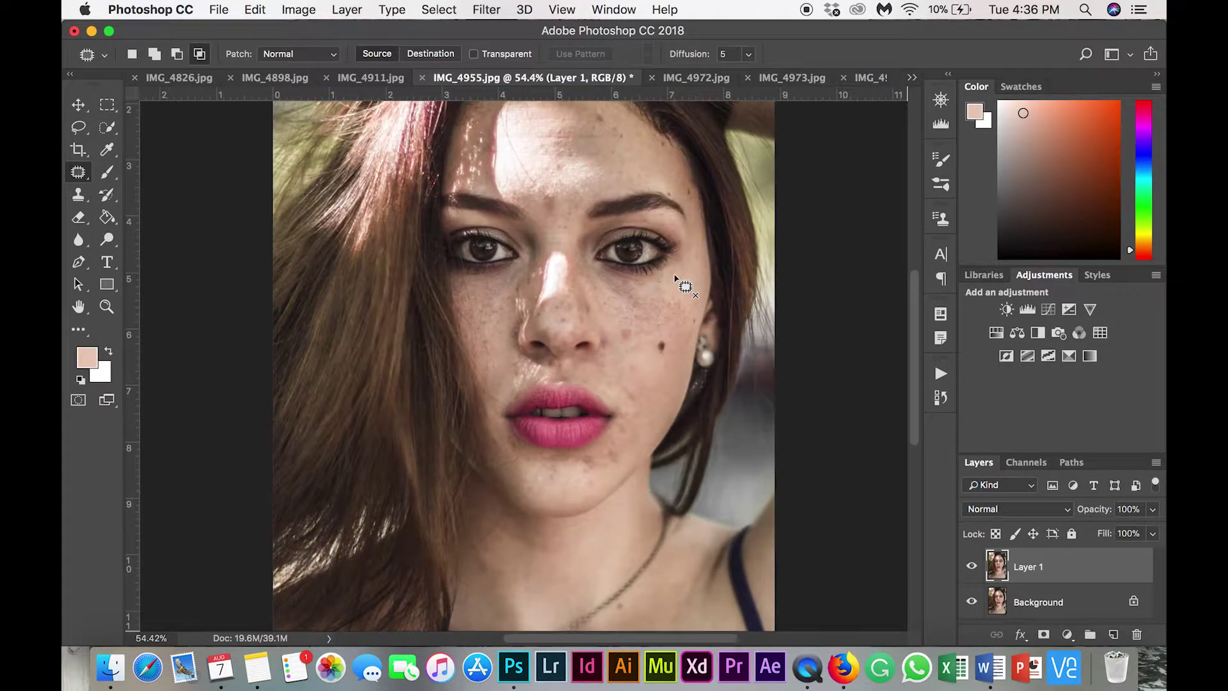
{"action": "scroll", "coordinate": [676, 278], "scroll_direction": "down", "scroll_amount": 3}
{"action": "scroll", "coordinate": [676, 278], "scroll_direction": "up", "scroll_amount": 2}
{"action": "scroll", "coordinate": [676, 279], "scroll_direction": "right", "scroll_amount": 1}
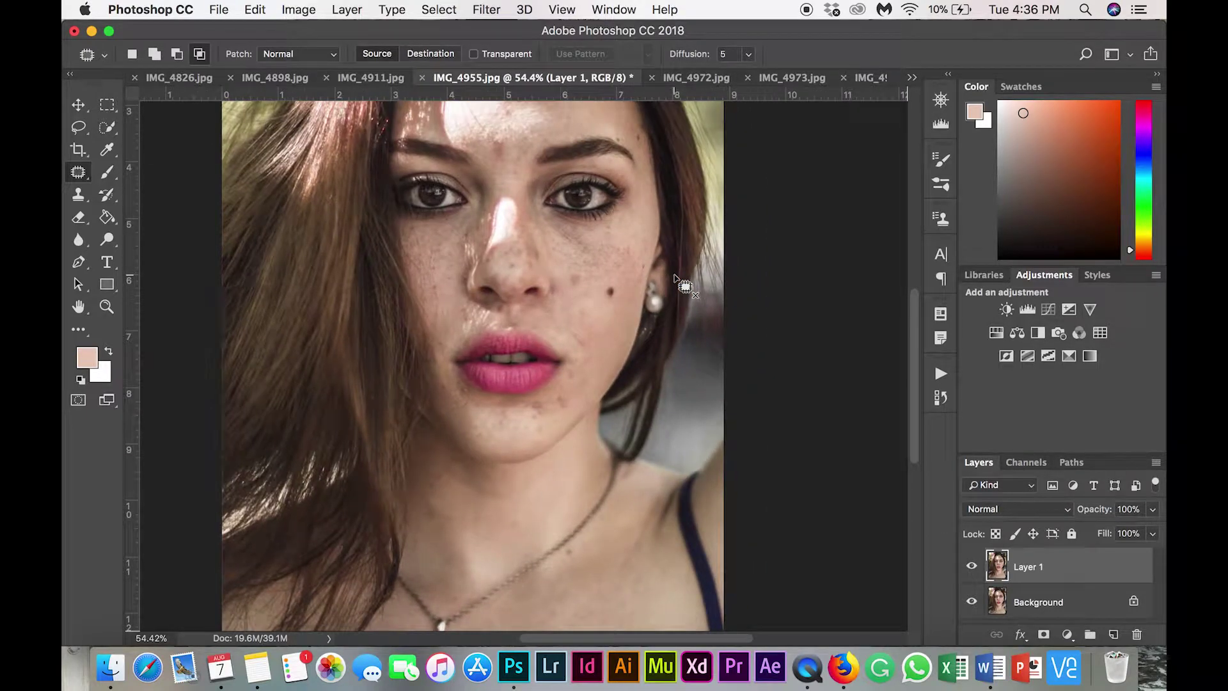
{"action": "scroll", "coordinate": [676, 279], "scroll_direction": "up", "scroll_amount": 3}
{"action": "scroll", "coordinate": [643, 346], "scroll_direction": "up", "scroll_amount": 1}
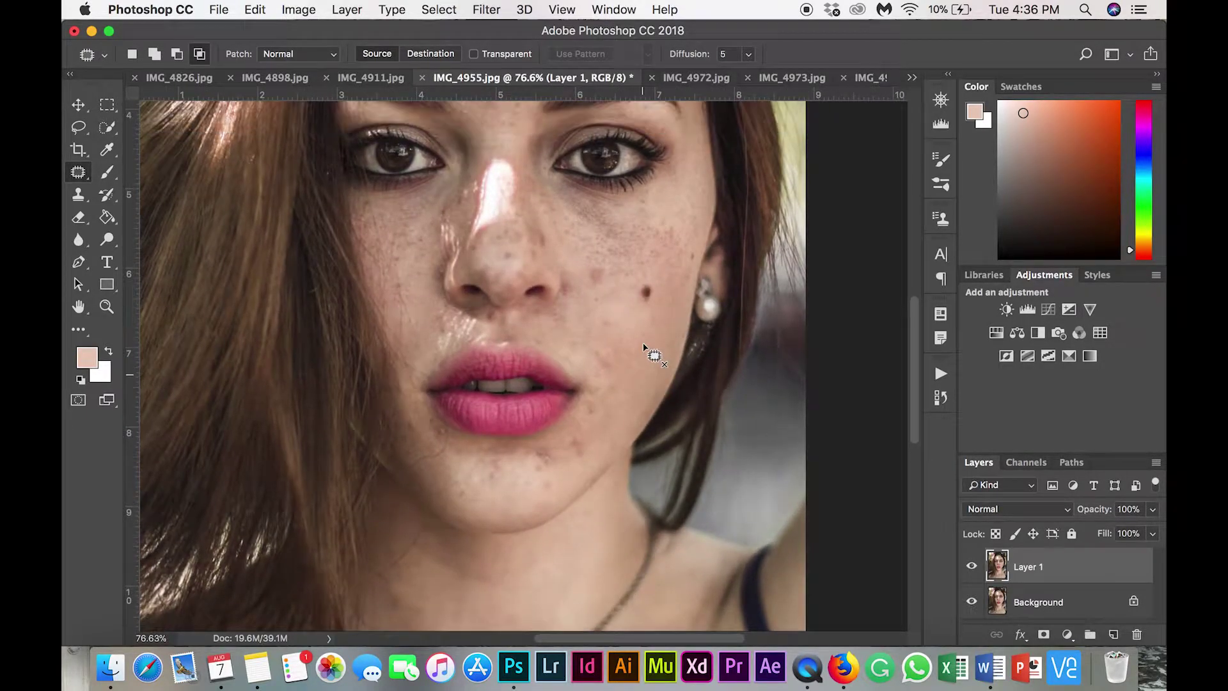
{"action": "scroll", "coordinate": [643, 346], "scroll_direction": "up", "scroll_amount": 1}
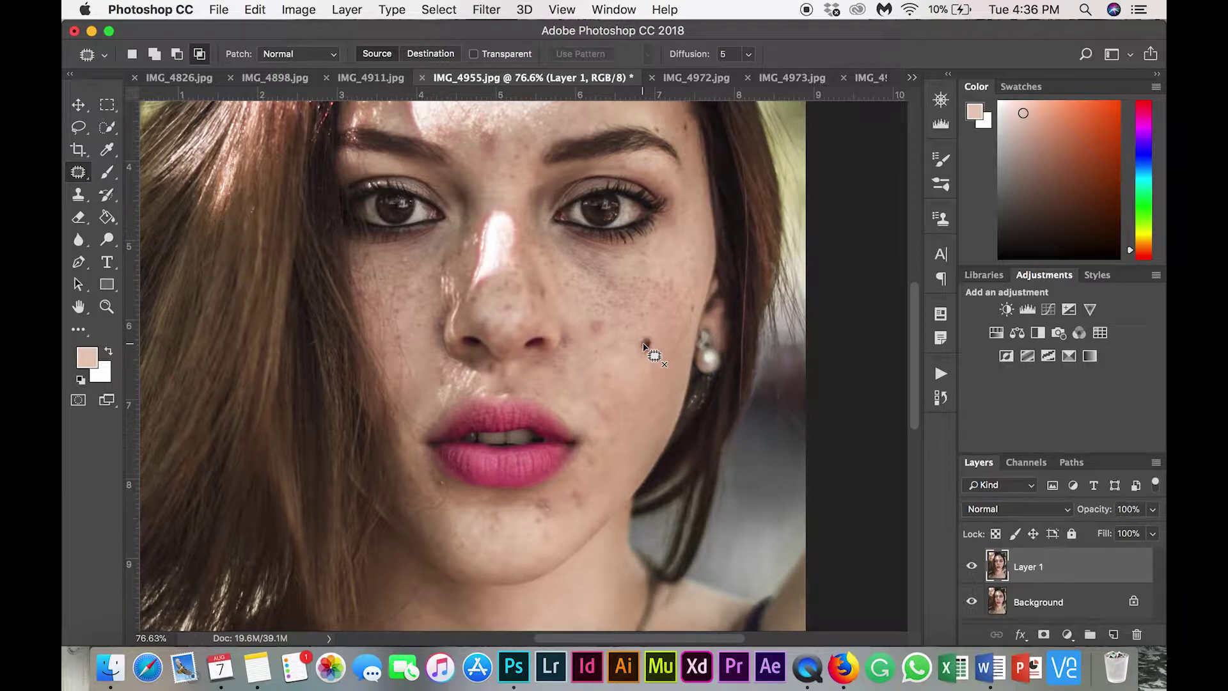
{"action": "mouse_move", "coordinate": [596, 499]}
{"action": "left_mouse_down"}
{"action": "mouse_move", "coordinate": [567, 485]}
{"action": "mouse_move", "coordinate": [567, 503]}
{"action": "mouse_move", "coordinate": [591, 508]}
{"action": "mouse_move", "coordinate": [589, 486]}
{"action": "mouse_move", "coordinate": [567, 496]}
{"action": "mouse_move", "coordinate": [599, 499]}
{"action": "left_mouse_up"}
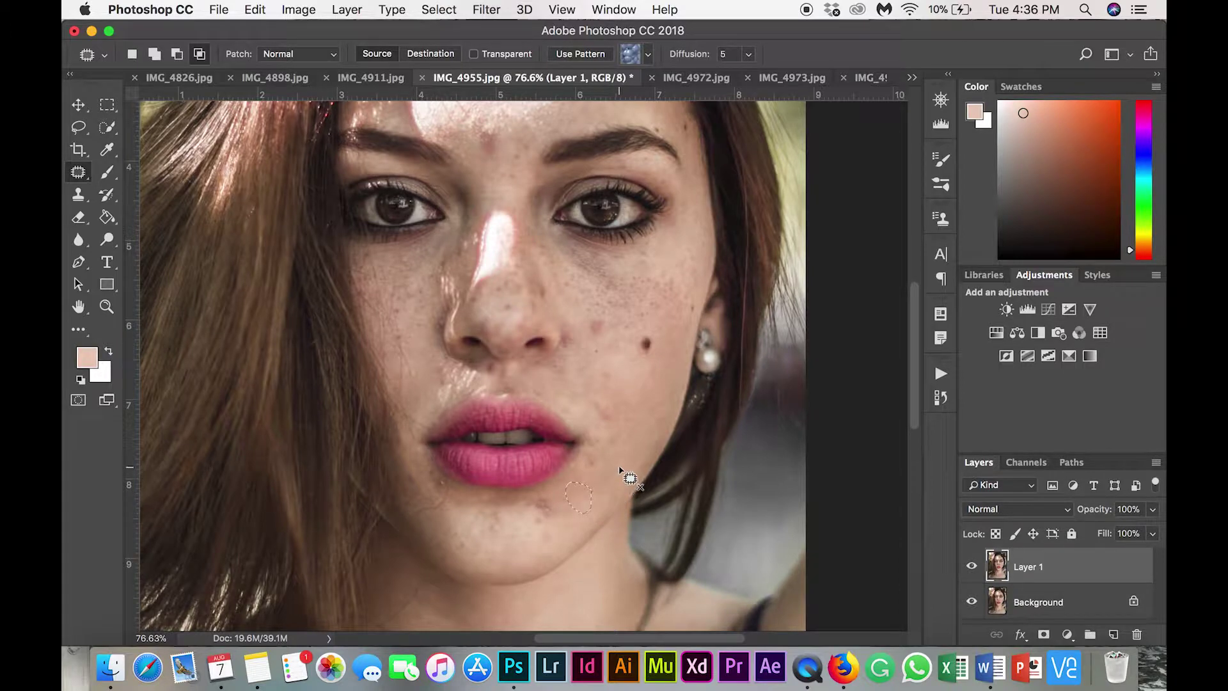
{"action": "left_click", "coordinate": [620, 538]}
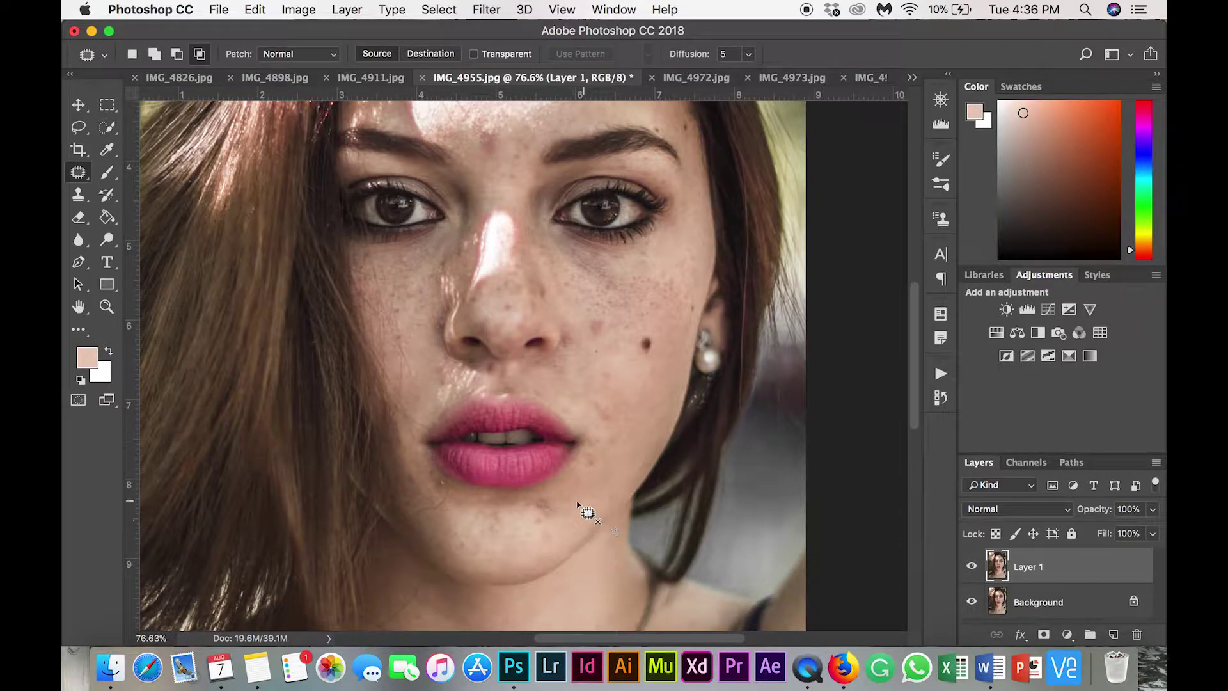
- Try healing the chin blemish with the Healing Brush at 102 px and undo the stroke
{"action": "left_click", "coordinate": [78, 171]}
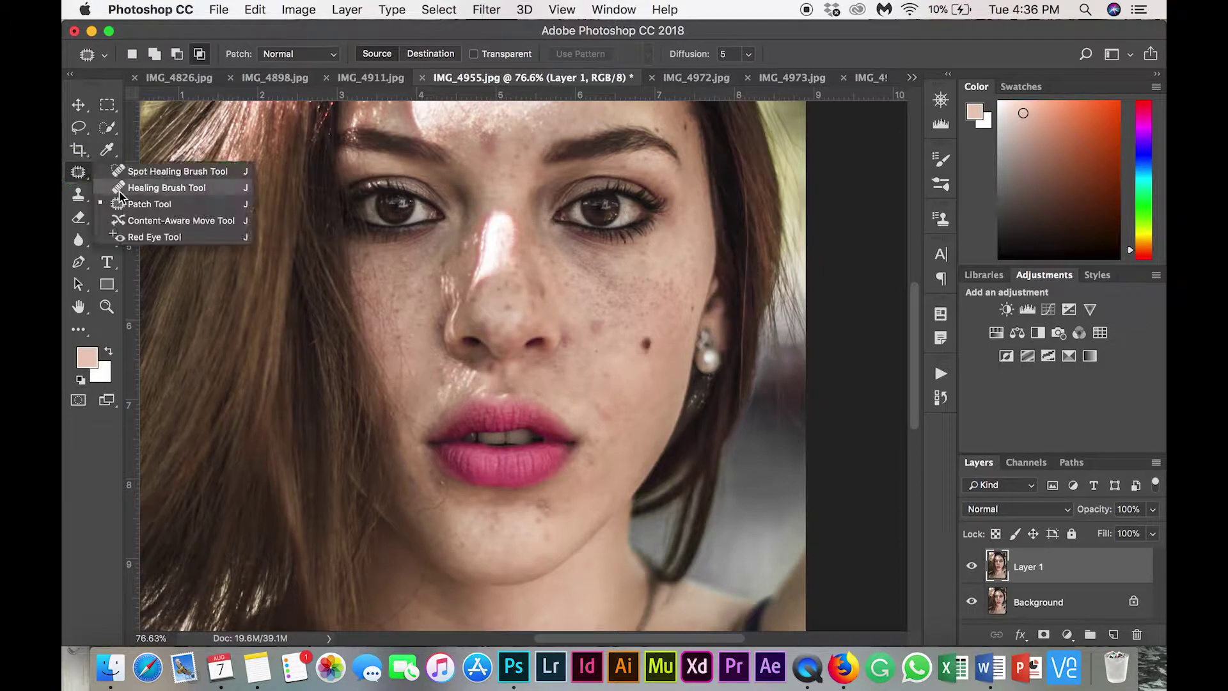
{"action": "left_click", "coordinate": [125, 191]}
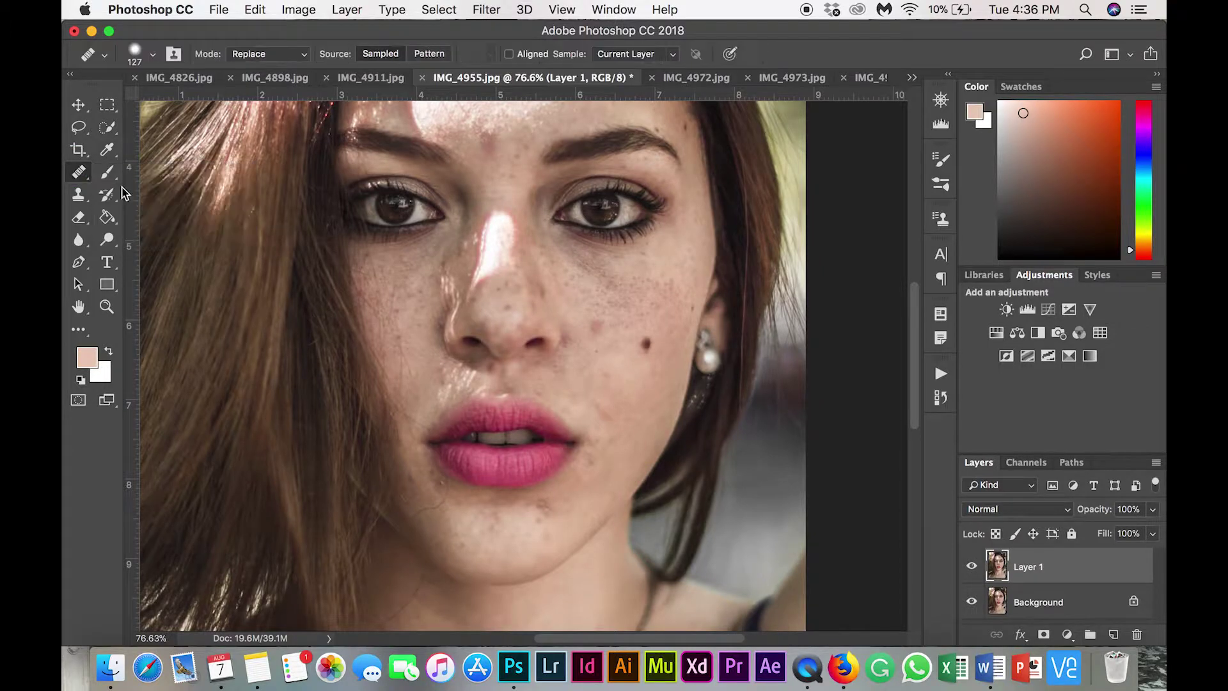
{"action": "left_click", "coordinate": [125, 62]}
{"action": "left_click_drag", "start_coordinate": [186, 97], "coordinate": [179, 103]}
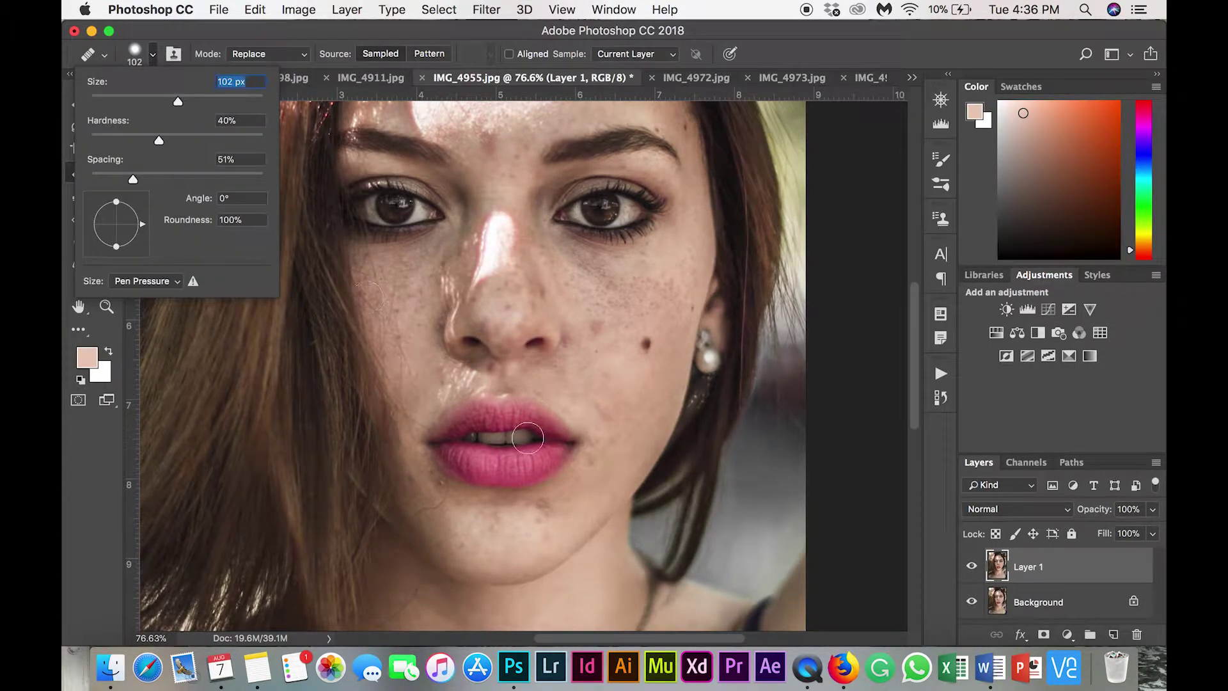
{"action": "left_click", "coordinate": [573, 502]}
{"action": "left_click", "coordinate": [747, 250]}
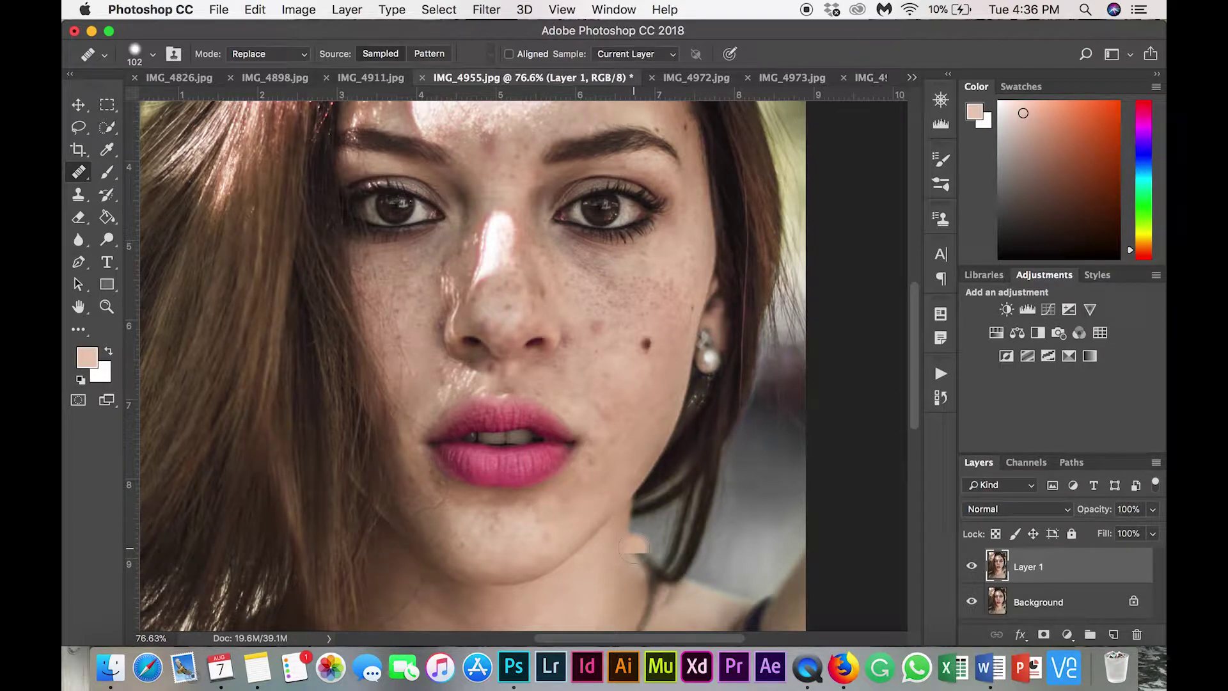
{"action": "key", "text": "super+z"}
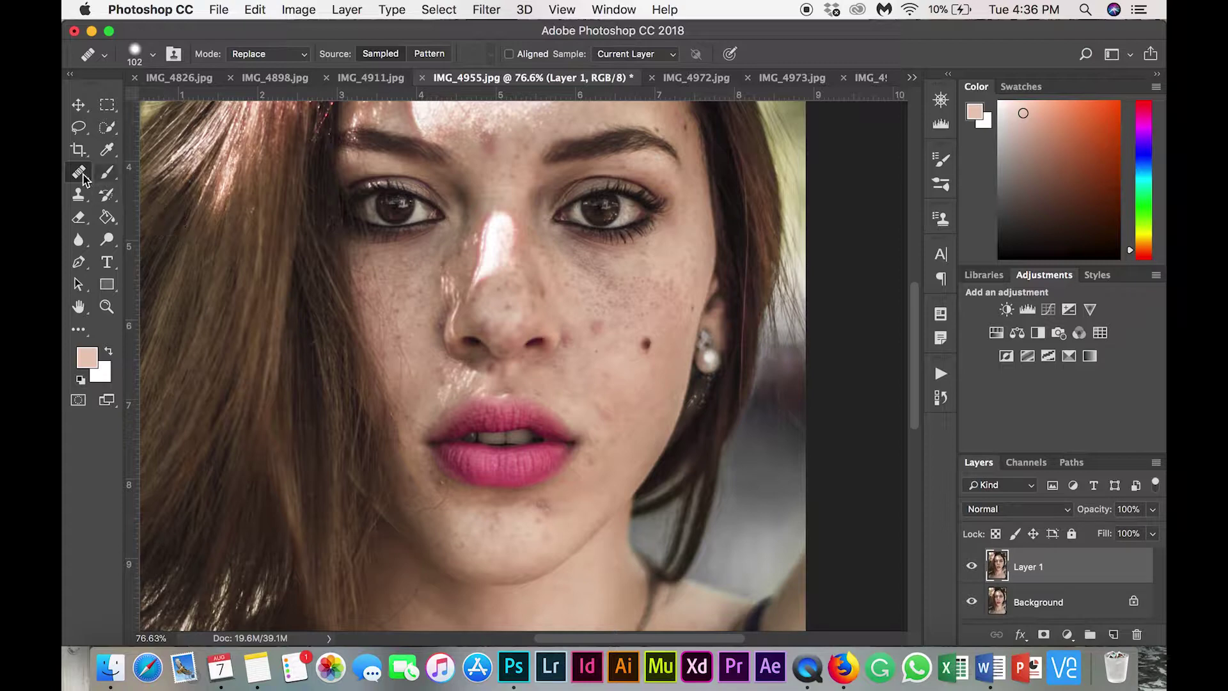
- Return to the Patch Tool and patch the dark spots just under the right side of the lower lip
{"action": "left_click", "coordinate": [79, 172]}
{"action": "left_click", "coordinate": [136, 205]}
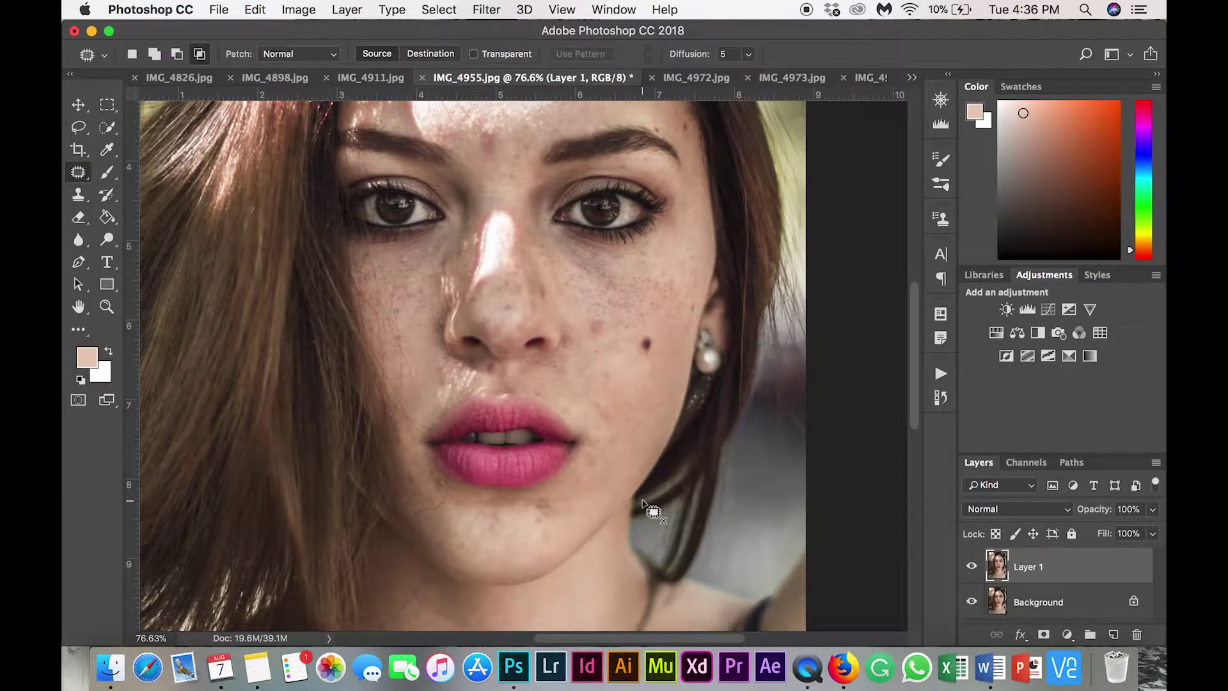
{"action": "mouse_move", "coordinate": [565, 509]}
{"action": "left_mouse_down"}
{"action": "mouse_move", "coordinate": [540, 495]}
{"action": "mouse_move", "coordinate": [536, 511]}
{"action": "mouse_move", "coordinate": [554, 521]}
{"action": "mouse_move", "coordinate": [530, 495]}
{"action": "mouse_move", "coordinate": [525, 512]}
{"action": "mouse_move", "coordinate": [534, 527]}
{"action": "mouse_move", "coordinate": [562, 520]}
{"action": "mouse_move", "coordinate": [556, 547]}
{"action": "mouse_move", "coordinate": [551, 495]}
{"action": "mouse_move", "coordinate": [557, 522]}
{"action": "left_mouse_up"}
{"action": "key", "text": "super+d"}
{"action": "left_click_drag", "start_coordinate": [558, 519], "coordinate": [581, 496]}
{"action": "key", "text": "super+d"}
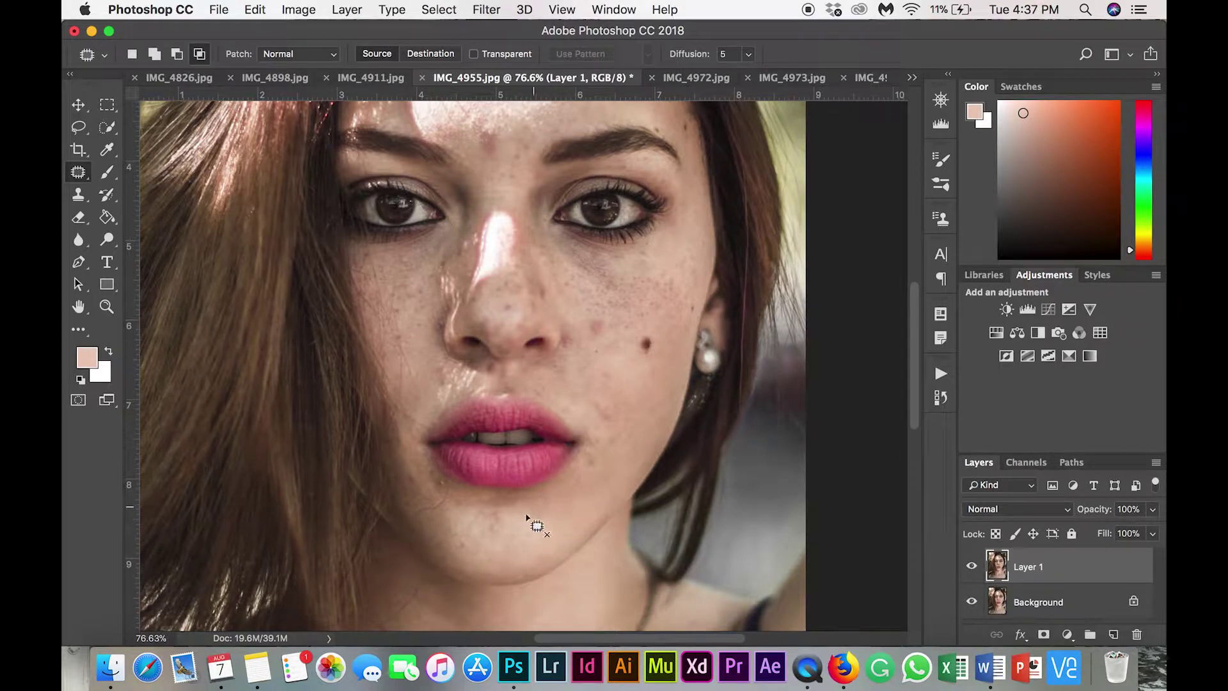
- Patch the small spots on the centre and left side of the chin with nearby clean skin
{"action": "mouse_move", "coordinate": [510, 523]}
{"action": "left_mouse_down"}
{"action": "mouse_move", "coordinate": [482, 518]}
{"action": "mouse_move", "coordinate": [481, 529]}
{"action": "mouse_move", "coordinate": [504, 532]}
{"action": "mouse_move", "coordinate": [491, 511]}
{"action": "mouse_move", "coordinate": [477, 524]}
{"action": "mouse_move", "coordinate": [509, 515]}
{"action": "mouse_move", "coordinate": [463, 539]}
{"action": "left_mouse_up"}
{"action": "key", "text": "super+d"}
{"action": "key", "text": "super+d"}
{"action": "mouse_move", "coordinate": [463, 543]}
{"action": "left_mouse_down"}
{"action": "mouse_move", "coordinate": [517, 531]}
{"action": "mouse_move", "coordinate": [436, 536]}
{"action": "mouse_move", "coordinate": [458, 543]}
{"action": "left_mouse_up"}
{"action": "key", "text": "super+d"}
- Patch away the stray hair on the skin below the left-hand corner of the lips
{"action": "scroll", "coordinate": [441, 488], "scroll_direction": "up", "scroll_amount": 5}
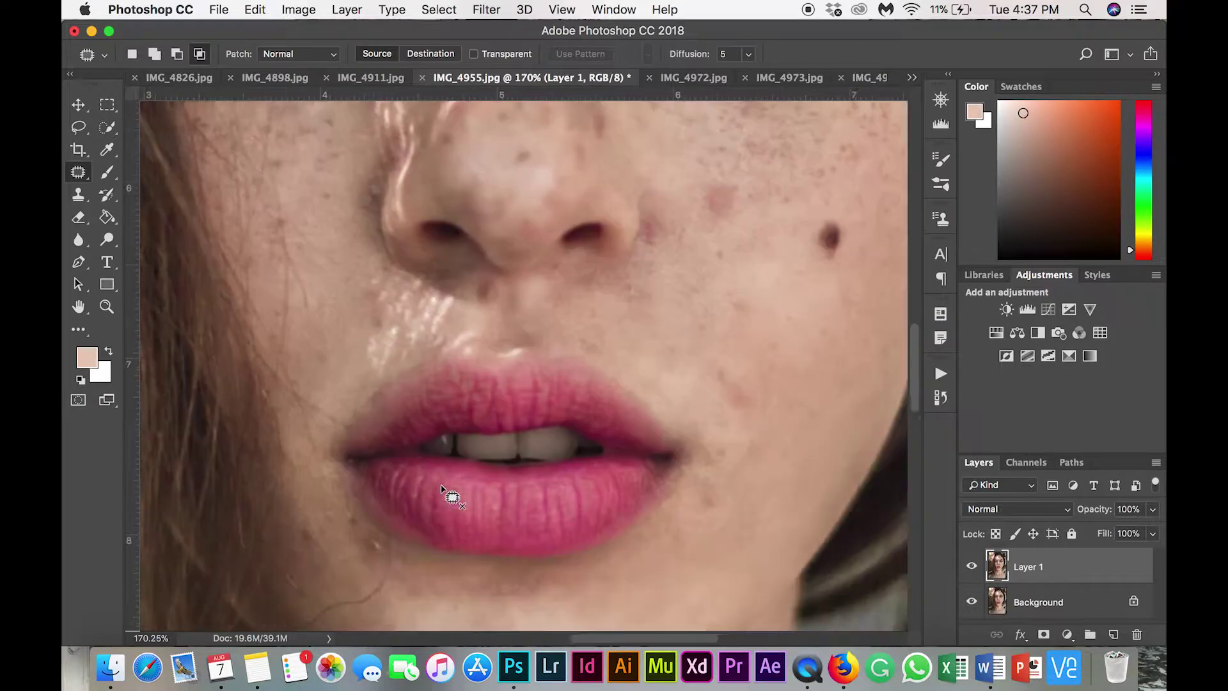
{"action": "scroll", "coordinate": [441, 488], "scroll_direction": "down", "scroll_amount": 3}
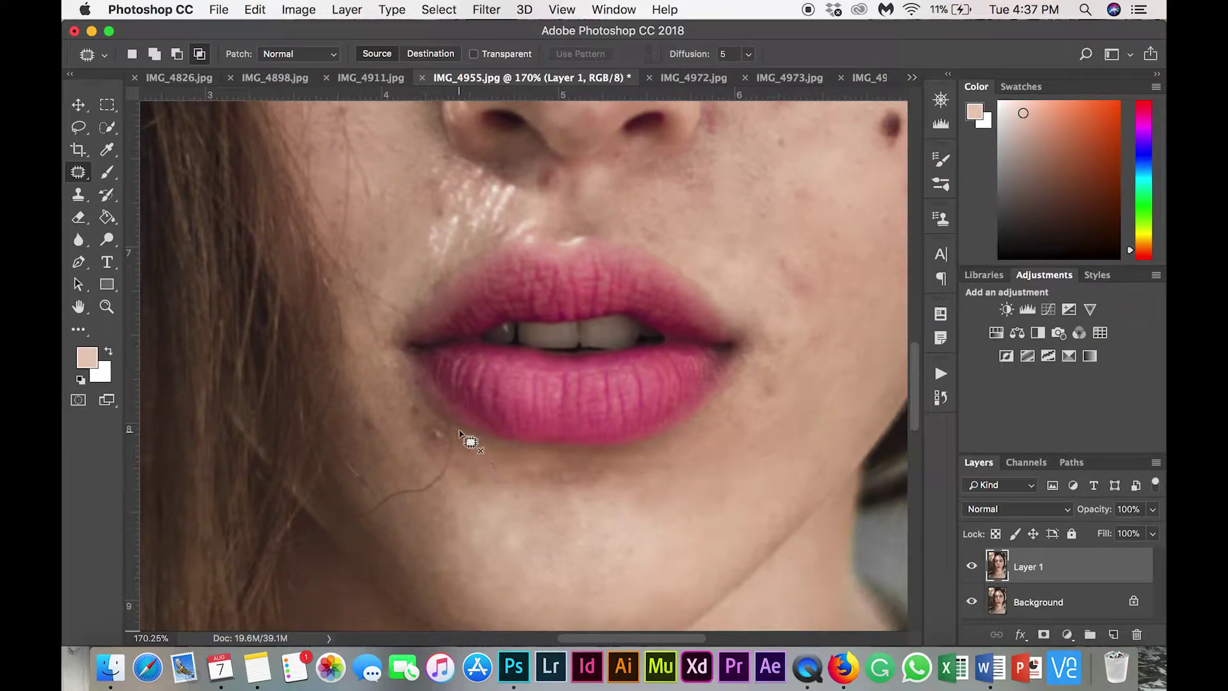
{"action": "mouse_move", "coordinate": [459, 433]}
{"action": "left_mouse_down"}
{"action": "mouse_move", "coordinate": [457, 466]}
{"action": "mouse_move", "coordinate": [444, 474]}
{"action": "mouse_move", "coordinate": [444, 429]}
{"action": "mouse_move", "coordinate": [484, 478]}
{"action": "mouse_move", "coordinate": [381, 498]}
{"action": "mouse_move", "coordinate": [436, 465]}
{"action": "mouse_move", "coordinate": [451, 498]}
{"action": "mouse_move", "coordinate": [464, 479]}
{"action": "mouse_move", "coordinate": [444, 462]}
{"action": "mouse_move", "coordinate": [431, 469]}
{"action": "mouse_move", "coordinate": [452, 489]}
{"action": "left_mouse_up"}
{"action": "left_click", "coordinate": [485, 480]}
{"action": "left_click", "coordinate": [464, 478]}
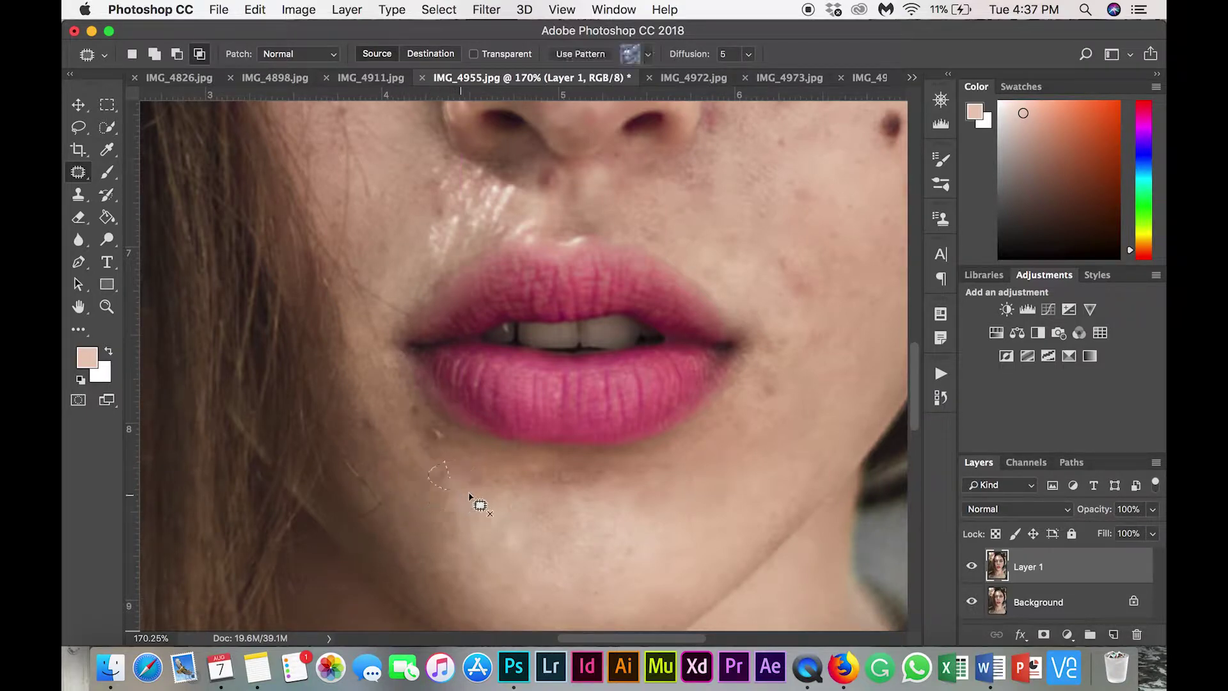
{"action": "key", "text": "ctrl+d"}
- Patch the remaining small marks along the lower-left edge of the bottom lip
{"action": "mouse_move", "coordinate": [431, 423]}
{"action": "left_mouse_down"}
{"action": "mouse_move", "coordinate": [451, 449]}
{"action": "mouse_move", "coordinate": [437, 435]}
{"action": "mouse_move", "coordinate": [475, 498]}
{"action": "mouse_move", "coordinate": [486, 482]}
{"action": "mouse_move", "coordinate": [469, 472]}
{"action": "mouse_move", "coordinate": [486, 511]}
{"action": "left_mouse_up"}
{"action": "key", "text": "super+d"}
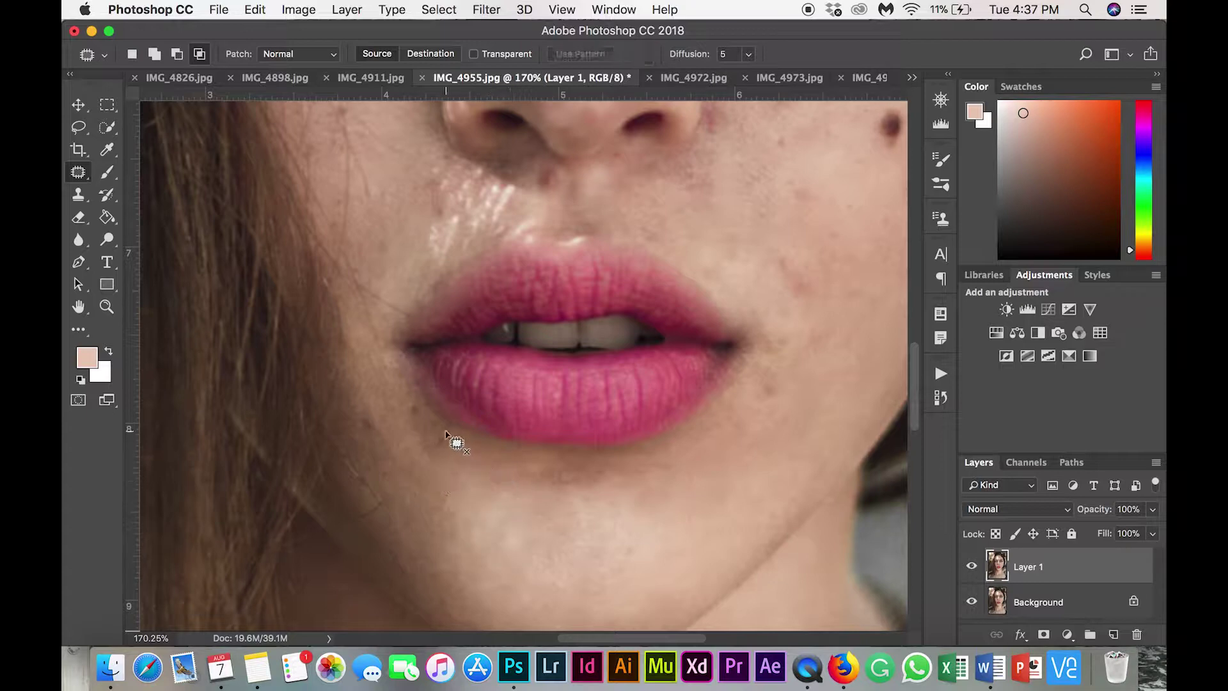
{"action": "mouse_move", "coordinate": [446, 429]}
{"action": "left_mouse_down"}
{"action": "mouse_move", "coordinate": [407, 401]}
{"action": "mouse_move", "coordinate": [429, 454]}
{"action": "mouse_move", "coordinate": [454, 452]}
{"action": "mouse_move", "coordinate": [447, 467]}
{"action": "left_mouse_up"}
{"action": "key", "text": "super+d"}
{"action": "mouse_move", "coordinate": [439, 443]}
{"action": "left_mouse_down"}
{"action": "mouse_move", "coordinate": [409, 433]}
{"action": "mouse_move", "coordinate": [439, 470]}
{"action": "mouse_move", "coordinate": [422, 450]}
{"action": "mouse_move", "coordinate": [410, 476]}
{"action": "mouse_move", "coordinate": [432, 433]}
{"action": "mouse_move", "coordinate": [425, 465]}
{"action": "mouse_move", "coordinate": [444, 456]}
{"action": "mouse_move", "coordinate": [417, 479]}
{"action": "left_mouse_up"}
{"action": "key", "text": "super+d"}
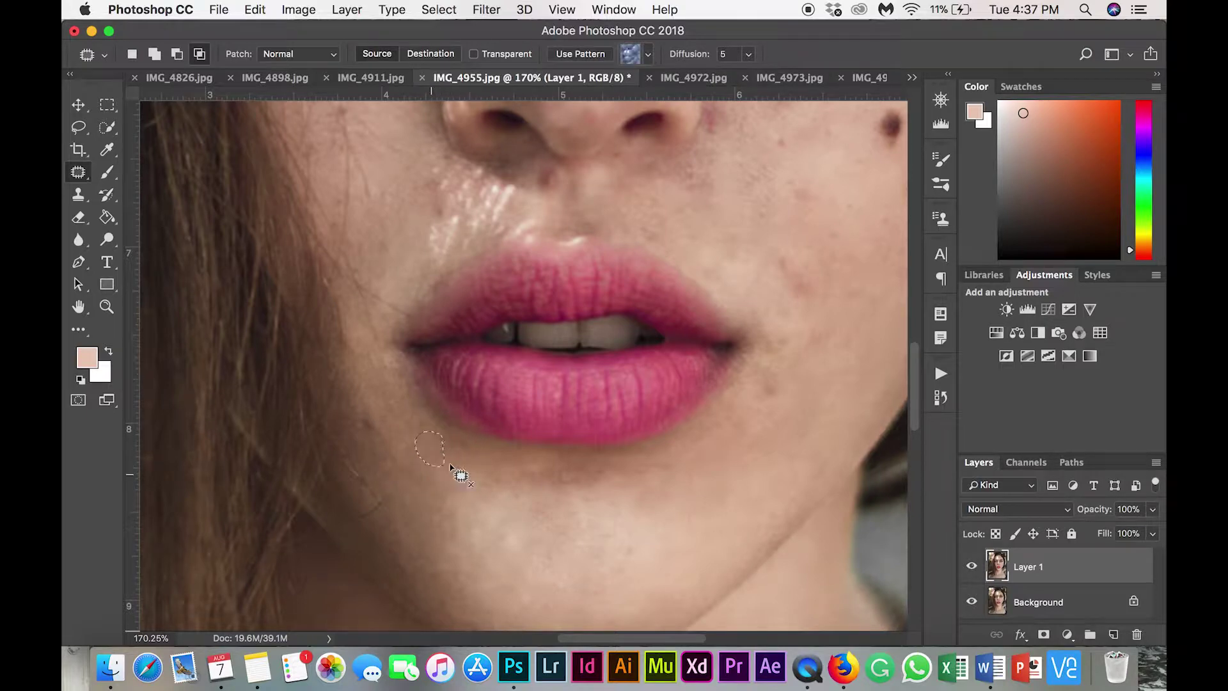
{"action": "key", "text": "super+d"}
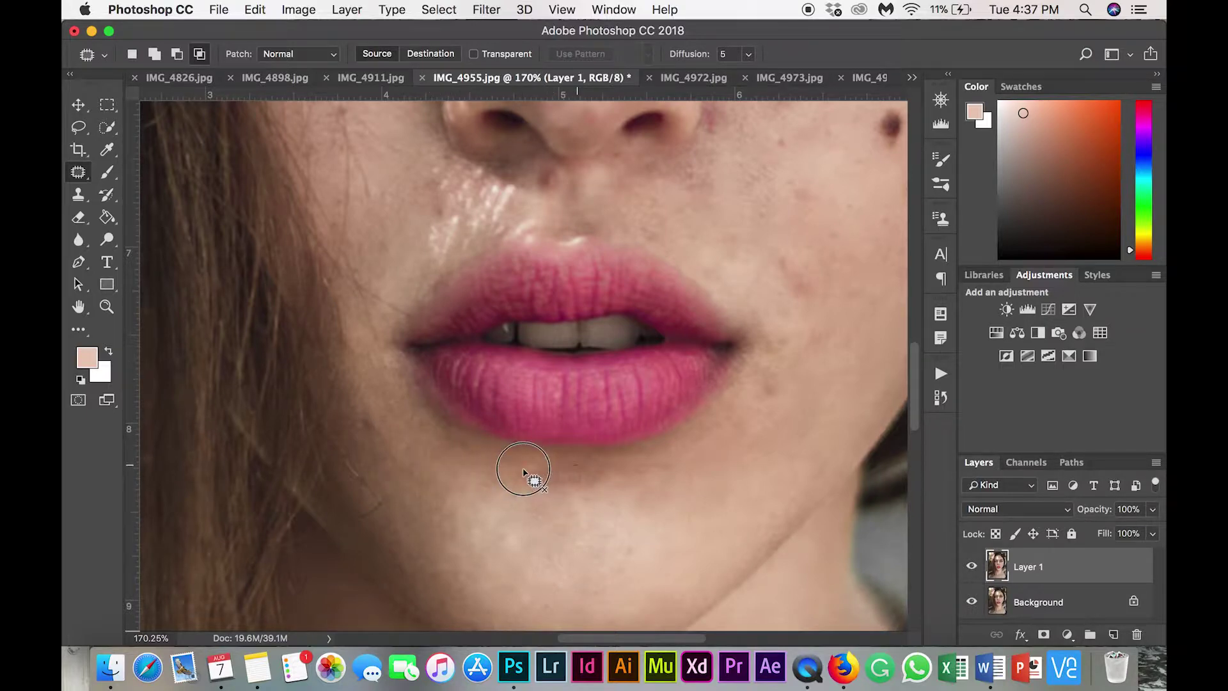
- Patch the uneven spots on the middle of the chin and the spot on the left-hand jaw
{"action": "mouse_move", "coordinate": [570, 493]}
{"action": "left_mouse_down"}
{"action": "mouse_move", "coordinate": [623, 471]}
{"action": "mouse_move", "coordinate": [527, 495]}
{"action": "mouse_move", "coordinate": [628, 495]}
{"action": "mouse_move", "coordinate": [657, 468]}
{"action": "mouse_move", "coordinate": [626, 482]}
{"action": "mouse_move", "coordinate": [651, 493]}
{"action": "mouse_move", "coordinate": [614, 545]}
{"action": "mouse_move", "coordinate": [649, 568]}
{"action": "left_mouse_up"}
{"action": "left_click", "coordinate": [605, 511]}
{"action": "left_click", "coordinate": [662, 465]}
{"action": "key", "text": "super+d"}
{"action": "mouse_move", "coordinate": [637, 552]}
{"action": "left_mouse_down"}
{"action": "mouse_move", "coordinate": [636, 535]}
{"action": "mouse_move", "coordinate": [670, 509]}
{"action": "left_mouse_up"}
{"action": "left_click", "coordinate": [670, 511]}
{"action": "mouse_move", "coordinate": [382, 421]}
{"action": "left_mouse_down"}
{"action": "mouse_move", "coordinate": [360, 404]}
{"action": "mouse_move", "coordinate": [391, 452]}
{"action": "left_mouse_up"}
{"action": "key", "text": "super+d"}
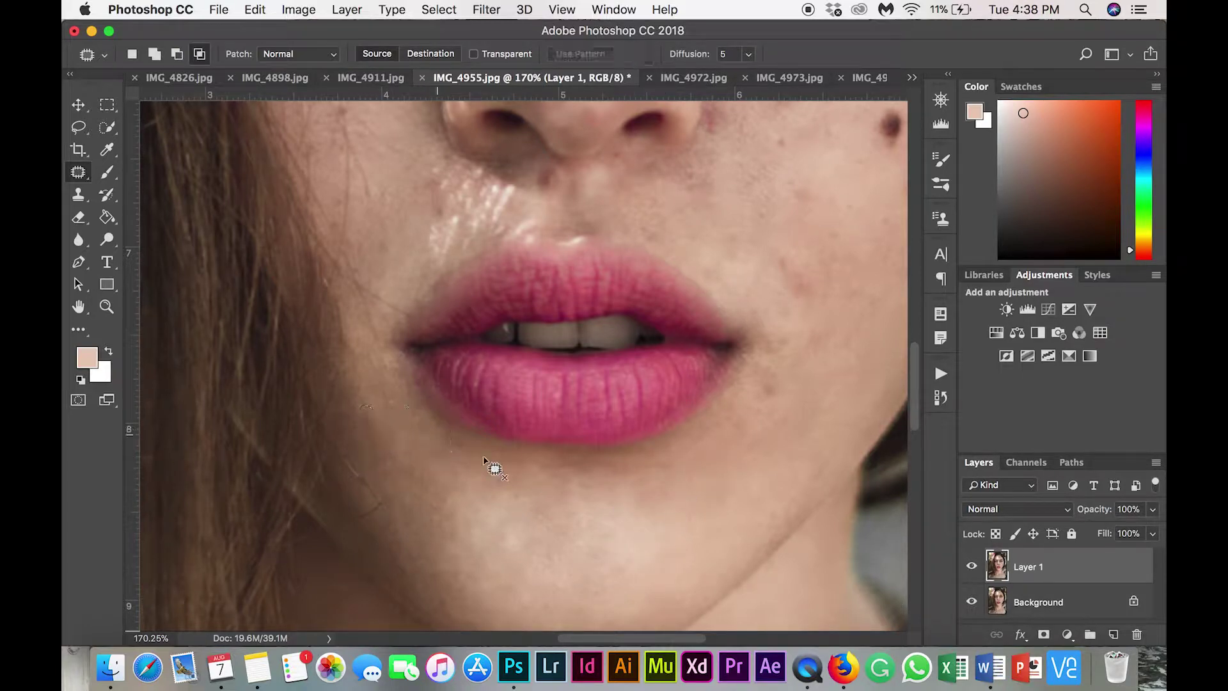
- Patch the blemishes on the skin beside and above the right-hand corner of the mouth
{"action": "scroll", "coordinate": [485, 458], "scroll_direction": "up", "scroll_amount": 3}
{"action": "scroll", "coordinate": [484, 458], "scroll_direction": "right", "scroll_amount": 2}
{"action": "mouse_move", "coordinate": [720, 454]}
{"action": "left_mouse_down"}
{"action": "mouse_move", "coordinate": [690, 460]}
{"action": "mouse_move", "coordinate": [703, 483]}
{"action": "mouse_move", "coordinate": [732, 451]}
{"action": "left_mouse_up"}
{"action": "left_click_drag", "start_coordinate": [711, 464], "coordinate": [703, 480]}
{"action": "key", "text": "super+d"}
{"action": "left_click_drag", "start_coordinate": [747, 329], "coordinate": [748, 339]}
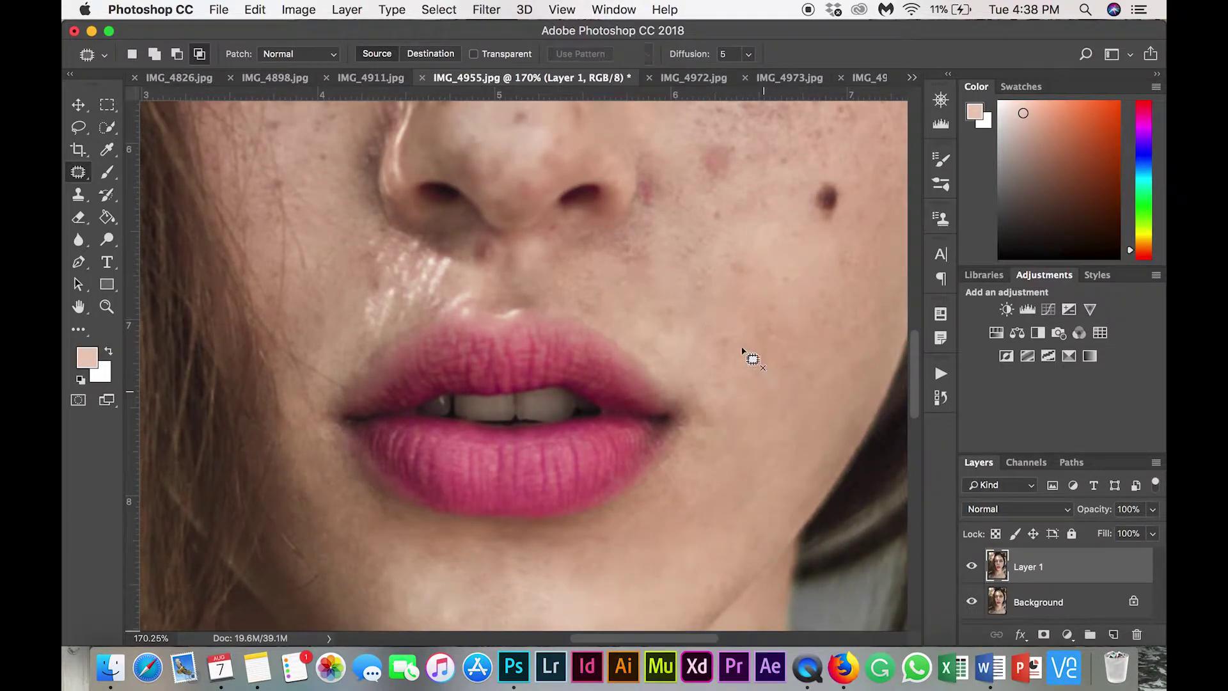
- Patch the redness beside the right-hand nostril and the pink spot on the cheek next to it
{"action": "scroll", "coordinate": [588, 275], "scroll_direction": "up", "scroll_amount": 3}
{"action": "scroll", "coordinate": [588, 275], "scroll_direction": "right", "scroll_amount": 3}
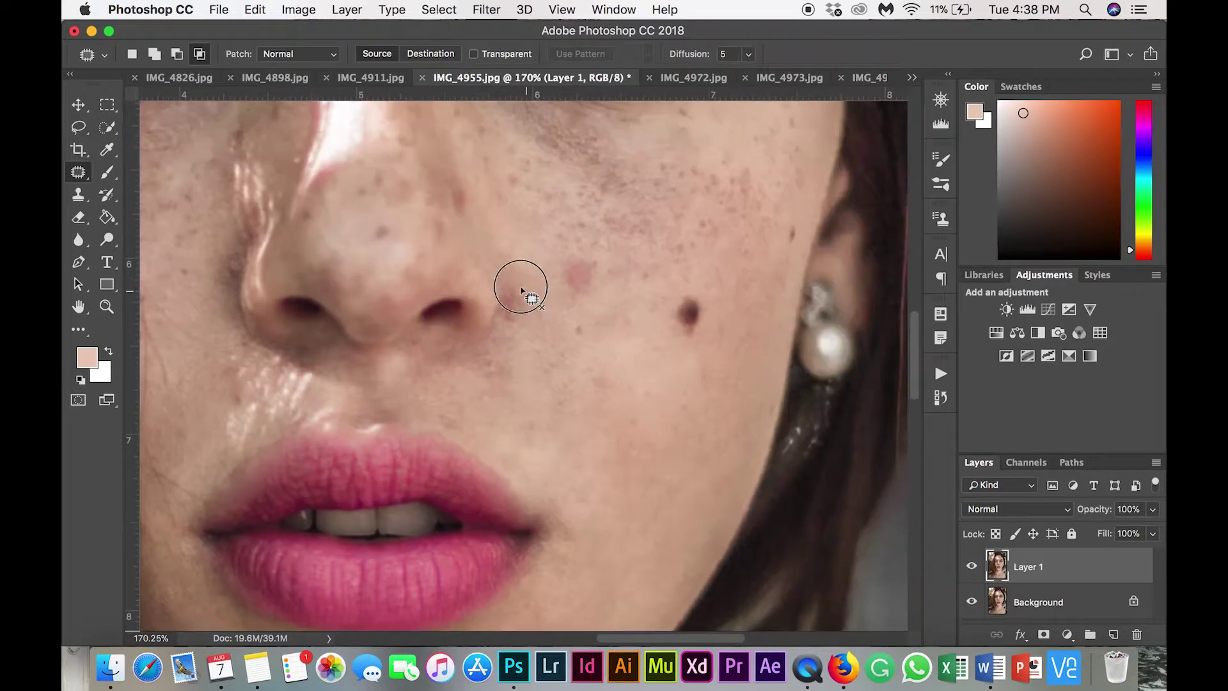
{"action": "left_click_drag", "start_coordinate": [520, 288], "coordinate": [520, 308]}
{"action": "left_click_drag", "start_coordinate": [578, 256], "coordinate": [565, 288]}
{"action": "left_click_drag", "start_coordinate": [565, 288], "coordinate": [565, 337]}
{"action": "key", "text": "super+d"}
{"action": "mouse_move", "coordinate": [640, 385]}
{"action": "left_mouse_down"}
{"action": "mouse_move", "coordinate": [634, 443]}
{"action": "mouse_move", "coordinate": [636, 376]}
{"action": "left_mouse_up"}
- Patch the spots on the cheek near the mole and along the right-hand side of the nose
{"action": "scroll", "coordinate": [672, 371], "scroll_direction": "up", "scroll_amount": 4}
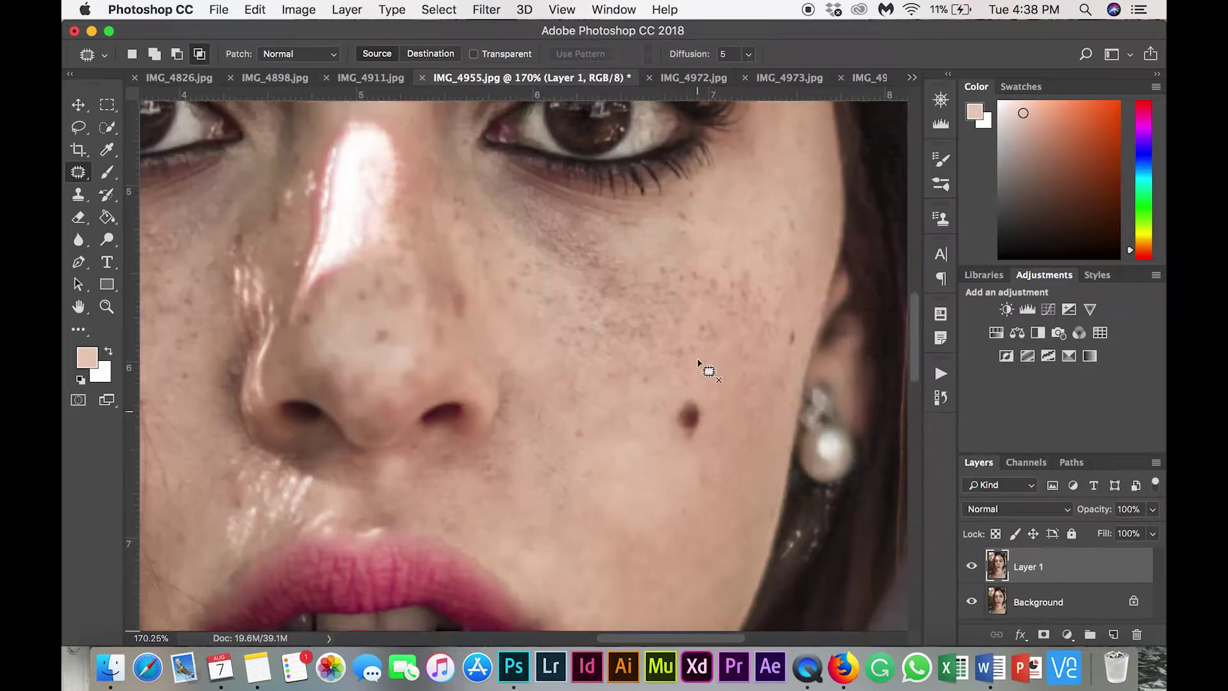
{"action": "left_click_drag", "start_coordinate": [708, 367], "coordinate": [776, 428]}
{"action": "key", "text": "super+d"}
{"action": "mouse_move", "coordinate": [486, 345]}
{"action": "left_mouse_down"}
{"action": "mouse_move", "coordinate": [468, 330]}
{"action": "mouse_move", "coordinate": [443, 362]}
{"action": "mouse_move", "coordinate": [395, 375]}
{"action": "mouse_move", "coordinate": [459, 245]}
{"action": "left_mouse_up"}
{"action": "key", "text": "super+d"}
{"action": "key", "text": "super+d"}
{"action": "scroll", "coordinate": [430, 300], "scroll_direction": "left", "scroll_amount": 5}
{"action": "key", "text": "super+d"}
- Patch the marks between the left-hand side of the nose and the upper lip
{"action": "scroll", "coordinate": [510, 340], "scroll_direction": "down", "scroll_amount": 2}
{"action": "scroll", "coordinate": [510, 339], "scroll_direction": "right", "scroll_amount": 3}
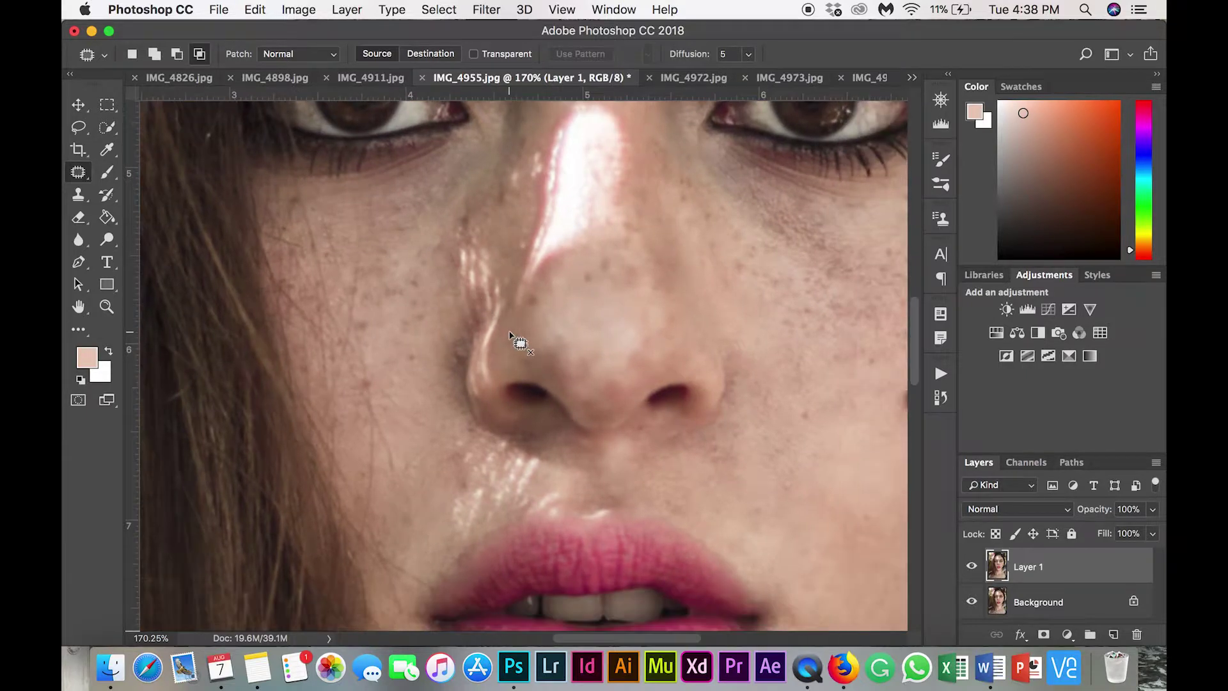
{"action": "left_click_drag", "start_coordinate": [447, 472], "coordinate": [454, 486]}
{"action": "mouse_move", "coordinate": [454, 486]}
{"action": "left_mouse_down"}
{"action": "mouse_move", "coordinate": [463, 510]}
{"action": "mouse_move", "coordinate": [469, 457]}
{"action": "left_mouse_up"}
{"action": "key", "text": "super+d"}
{"action": "key", "text": "super+d"}
- Patch the spots along the nose bridge and up between the eyebrows
{"action": "scroll", "coordinate": [595, 461], "scroll_direction": "up", "scroll_amount": 6}
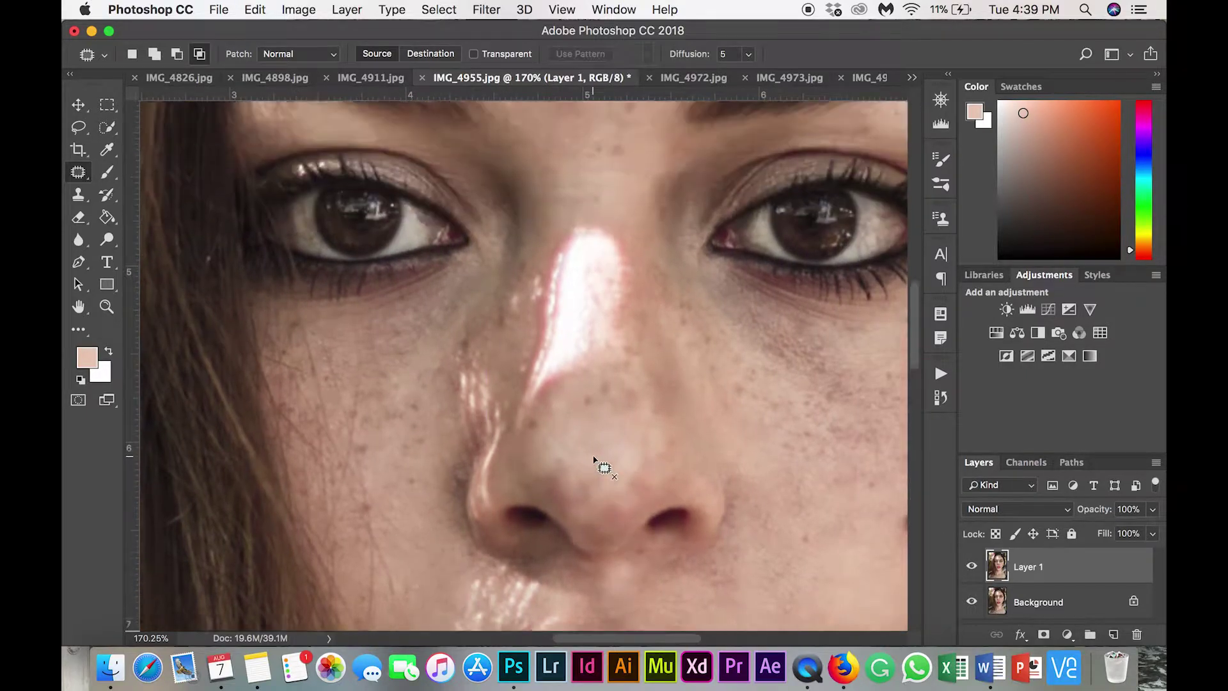
{"action": "left_click_drag", "start_coordinate": [583, 287], "coordinate": [558, 293]}
{"action": "key", "text": "super+d"}
{"action": "scroll", "coordinate": [603, 238], "scroll_direction": "up", "scroll_amount": 1}
{"action": "mouse_move", "coordinate": [630, 324]}
{"action": "left_mouse_down"}
{"action": "mouse_move", "coordinate": [643, 384]}
{"action": "mouse_move", "coordinate": [621, 340]}
{"action": "mouse_move", "coordinate": [605, 346]}
{"action": "left_mouse_up"}
{"action": "key", "text": "super+d"}
{"action": "scroll", "coordinate": [662, 319], "scroll_direction": "up", "scroll_amount": 3}
{"action": "mouse_move", "coordinate": [592, 328]}
{"action": "left_mouse_down"}
{"action": "mouse_move", "coordinate": [701, 332]}
{"action": "mouse_move", "coordinate": [615, 325]}
{"action": "mouse_move", "coordinate": [630, 319]}
{"action": "left_mouse_up"}
- Patch the blemishes in the upper middle of the forehead beside the bright highlight
{"action": "scroll", "coordinate": [680, 219], "scroll_direction": "up", "scroll_amount": 2}
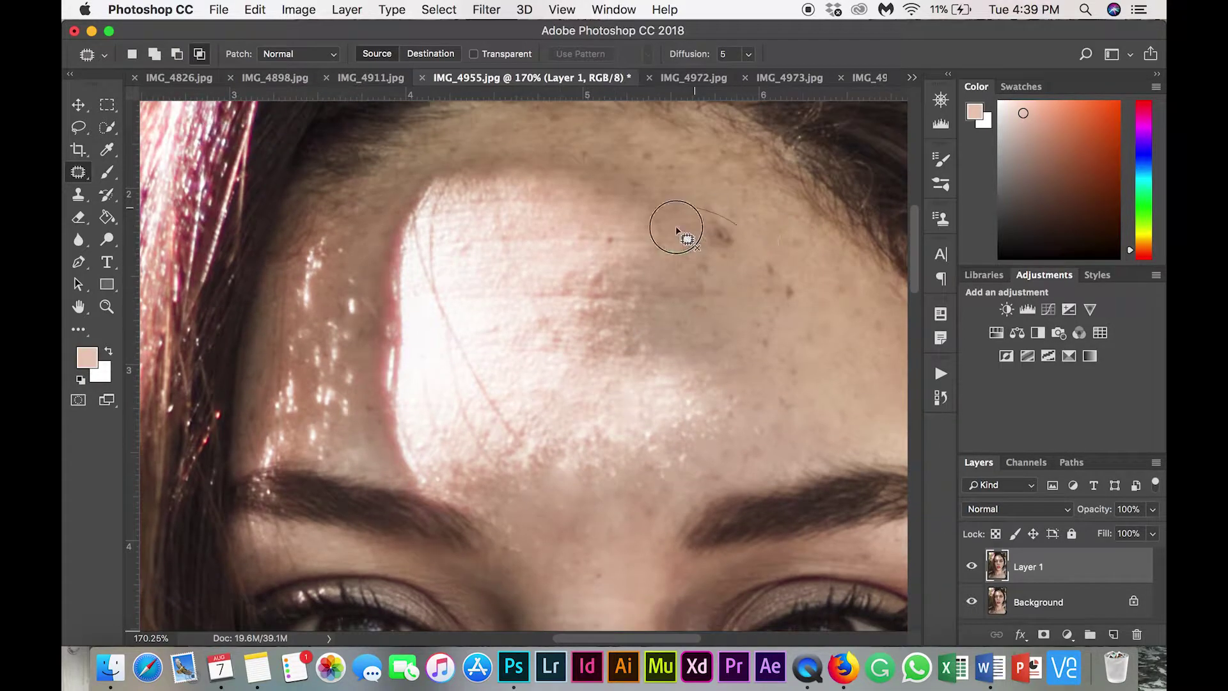
{"action": "mouse_move", "coordinate": [623, 241]}
{"action": "left_mouse_down"}
{"action": "mouse_move", "coordinate": [732, 299]}
{"action": "mouse_move", "coordinate": [562, 258]}
{"action": "left_mouse_up"}
{"action": "key", "text": "super+d"}
{"action": "key", "text": "super+d"}
- Patch the dark spots and the stray hair across the right-hand side of the forehead
{"action": "scroll", "coordinate": [586, 277], "scroll_direction": "up", "scroll_amount": 2}
{"action": "scroll", "coordinate": [587, 277], "scroll_direction": "right", "scroll_amount": 5}
{"action": "left_click_drag", "start_coordinate": [624, 356], "coordinate": [641, 323]}
{"action": "left_click_drag", "start_coordinate": [736, 377], "coordinate": [695, 344]}
{"action": "left_click_drag", "start_coordinate": [595, 419], "coordinate": [649, 395]}
{"action": "mouse_move", "coordinate": [467, 269]}
{"action": "left_mouse_down"}
{"action": "mouse_move", "coordinate": [458, 287]}
{"action": "mouse_move", "coordinate": [602, 300]}
{"action": "left_mouse_up"}
{"action": "left_click_drag", "start_coordinate": [464, 185], "coordinate": [473, 210]}
{"action": "left_click", "coordinate": [512, 216]}
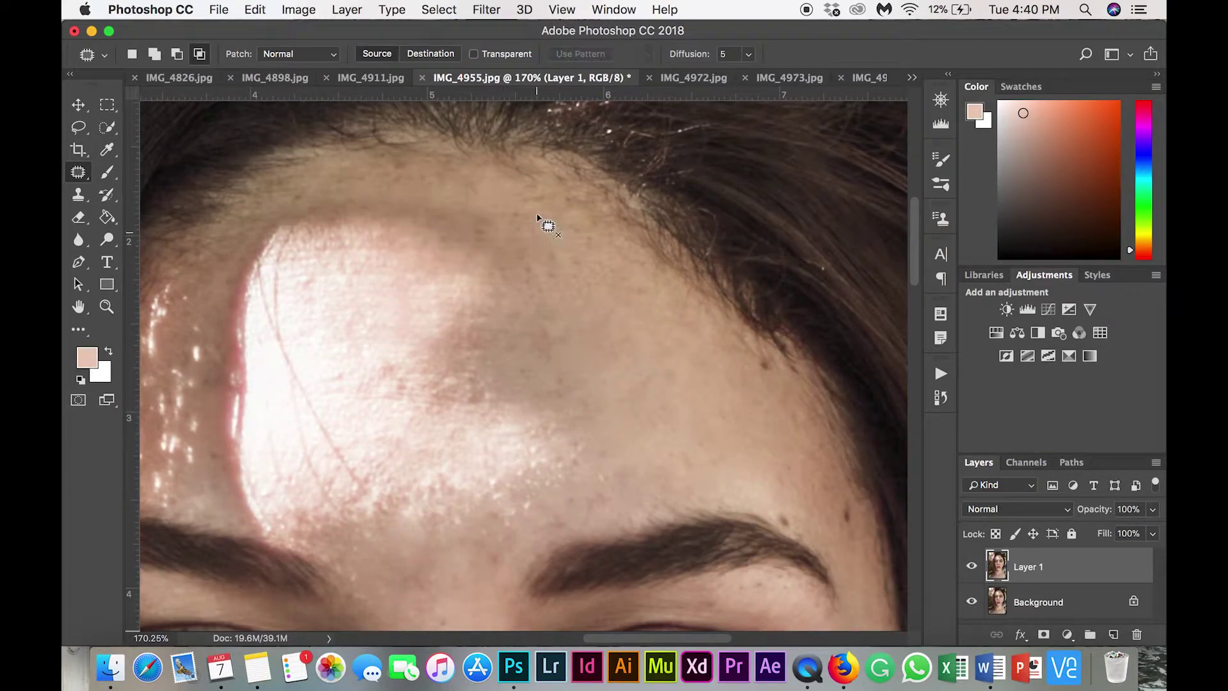
- Patch the leftover spots on the forehead between the bright highlight and the hairline
{"action": "mouse_move", "coordinate": [539, 302]}
{"action": "left_mouse_down"}
{"action": "mouse_move", "coordinate": [619, 313]}
{"action": "mouse_move", "coordinate": [601, 285]}
{"action": "left_mouse_up"}
{"action": "key", "text": "super+d"}
{"action": "scroll", "coordinate": [730, 210], "scroll_direction": "left", "scroll_amount": 5}
{"action": "scroll", "coordinate": [469, 359], "scroll_direction": "right", "scroll_amount": 5}
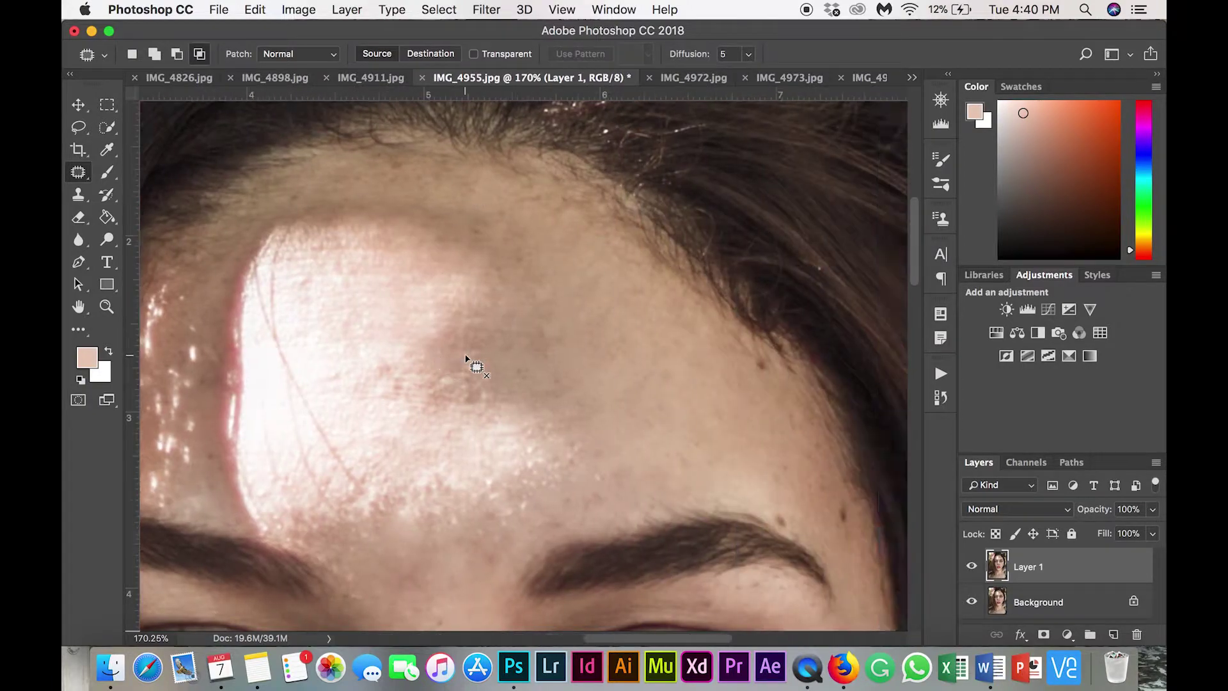
{"action": "scroll", "coordinate": [468, 356], "scroll_direction": "down", "scroll_amount": 3}
{"action": "scroll", "coordinate": [469, 356], "scroll_direction": "up", "scroll_amount": 3}
{"action": "mouse_move", "coordinate": [598, 168]}
{"action": "left_mouse_down"}
{"action": "mouse_move", "coordinate": [627, 256]}
{"action": "mouse_move", "coordinate": [689, 362]}
{"action": "left_mouse_up"}
{"action": "key", "text": "super+d"}
- Patch the remaining spots on the lower forehead and the skin under the outer end of the right-hand eyebrow
{"action": "scroll", "coordinate": [750, 398], "scroll_direction": "down", "scroll_amount": 4}
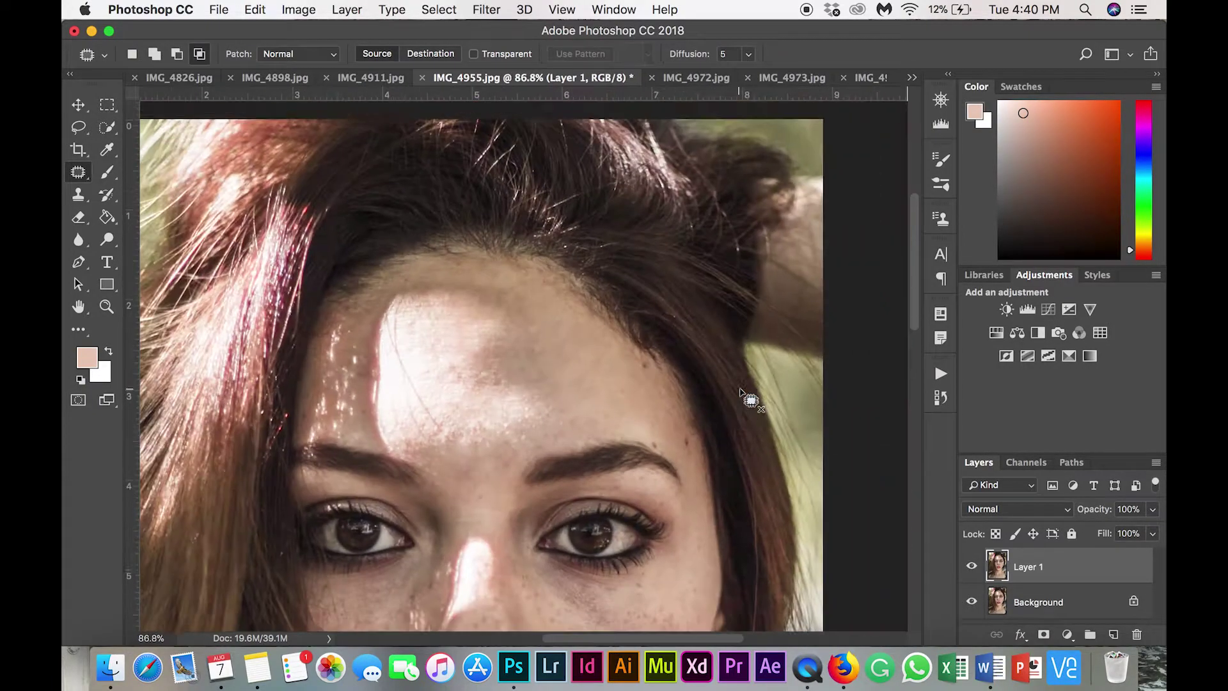
{"action": "scroll", "coordinate": [465, 230], "scroll_direction": "up", "scroll_amount": 3}
{"action": "scroll", "coordinate": [465, 230], "scroll_direction": "down", "scroll_amount": 4}
{"action": "mouse_move", "coordinate": [511, 250]}
{"action": "left_mouse_down"}
{"action": "mouse_move", "coordinate": [568, 360]}
{"action": "mouse_move", "coordinate": [538, 294]}
{"action": "mouse_move", "coordinate": [563, 292]}
{"action": "left_mouse_up"}
{"action": "key", "text": "super+d"}
{"action": "scroll", "coordinate": [563, 292], "scroll_direction": "right", "scroll_amount": 3}
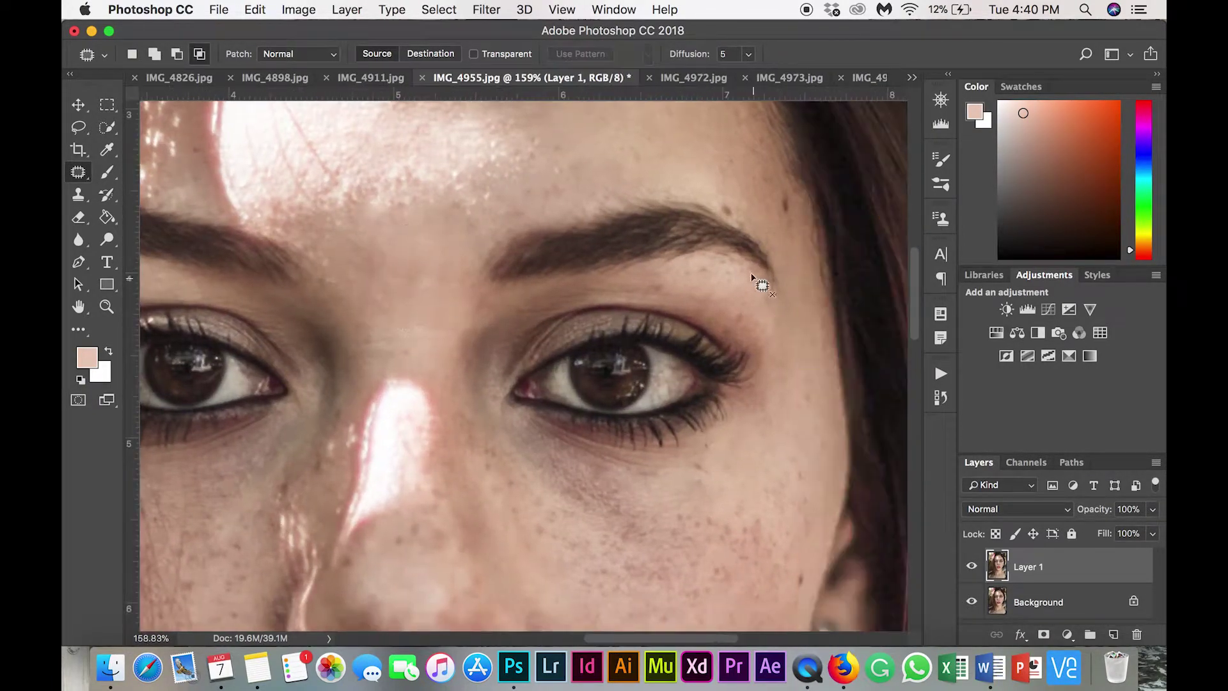
{"action": "left_click_drag", "start_coordinate": [703, 273], "coordinate": [756, 286]}
{"action": "key", "text": "super+d"}
{"action": "scroll", "coordinate": [762, 230], "scroll_direction": "left", "scroll_amount": 3}
{"action": "scroll", "coordinate": [287, 262], "scroll_direction": "down", "scroll_amount": 3}
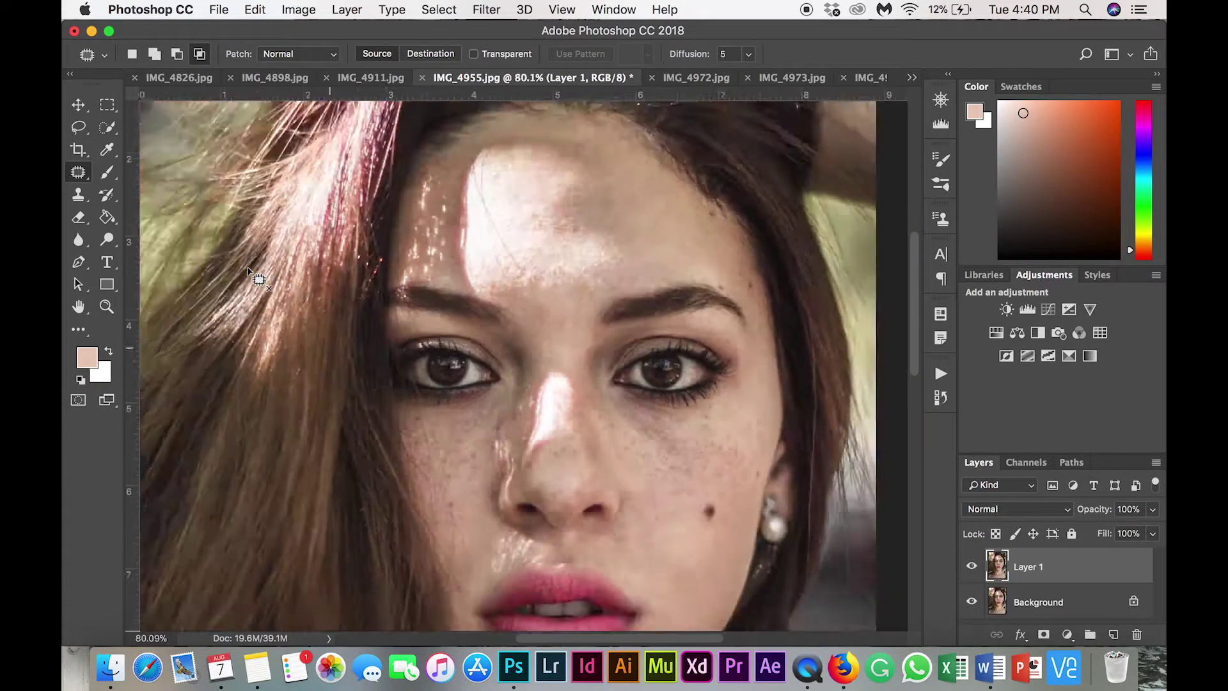
- Patch the small area on the underside of the nose tip between the nostrils
{"action": "scroll", "coordinate": [255, 275], "scroll_direction": "up", "scroll_amount": 5}
{"action": "mouse_move", "coordinate": [566, 218]}
{"action": "left_mouse_down"}
{"action": "mouse_move", "coordinate": [539, 225]}
{"action": "mouse_move", "coordinate": [775, 288]}
{"action": "mouse_move", "coordinate": [721, 302]}
{"action": "mouse_move", "coordinate": [759, 320]}
{"action": "mouse_move", "coordinate": [640, 299]}
{"action": "mouse_move", "coordinate": [707, 307]}
{"action": "left_mouse_up"}
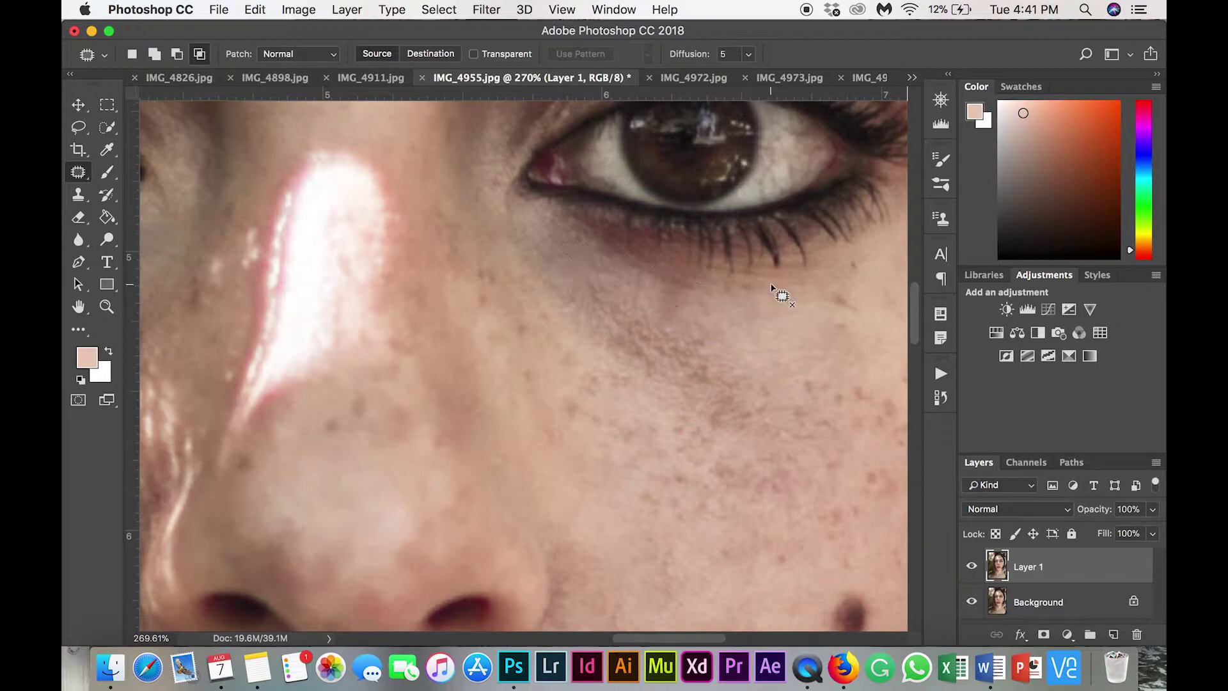
{"action": "scroll", "coordinate": [774, 288], "scroll_direction": "down", "scroll_amount": 2}
{"action": "scroll", "coordinate": [774, 288], "scroll_direction": "left", "scroll_amount": 4}
{"action": "left_click_drag", "start_coordinate": [401, 273], "coordinate": [534, 243]}
{"action": "scroll", "coordinate": [586, 264], "scroll_direction": "down", "scroll_amount": 3}
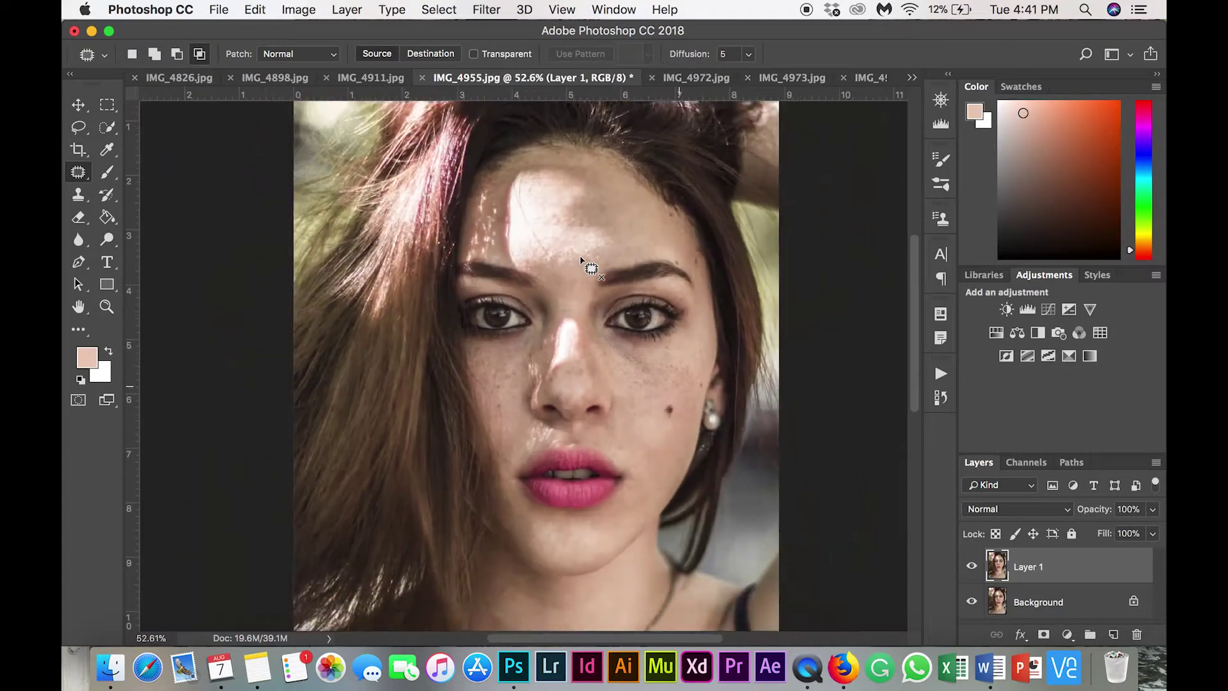
{"action": "scroll", "coordinate": [579, 282], "scroll_direction": "up", "scroll_amount": 2}
{"action": "mouse_move", "coordinate": [576, 307]}
{"action": "left_mouse_down"}
{"action": "mouse_move", "coordinate": [608, 288]}
{"action": "mouse_move", "coordinate": [613, 302]}
{"action": "left_mouse_up"}
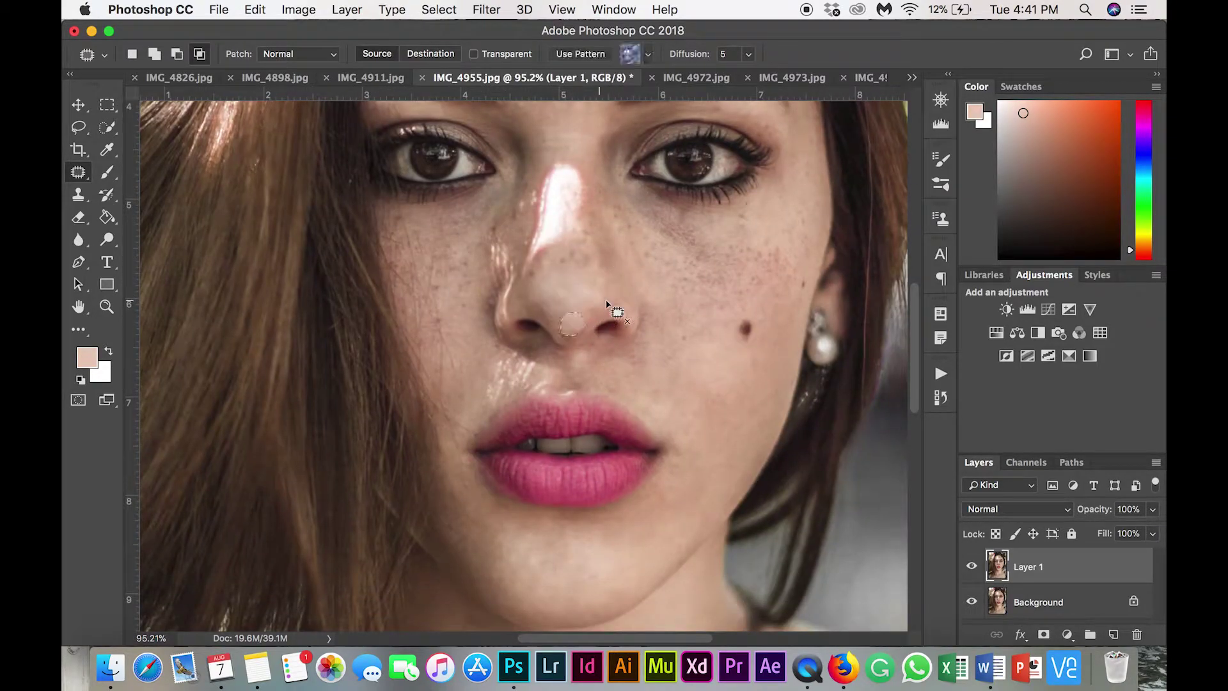
- Examine the whole portrait and compare the retouched Layer 1 with the original by hiding and reshowing it
{"action": "scroll", "coordinate": [614, 307], "scroll_direction": "down", "scroll_amount": 3}
{"action": "scroll", "coordinate": [617, 333], "scroll_direction": "up", "scroll_amount": 4}
{"action": "scroll", "coordinate": [671, 333], "scroll_direction": "down", "scroll_amount": 4}
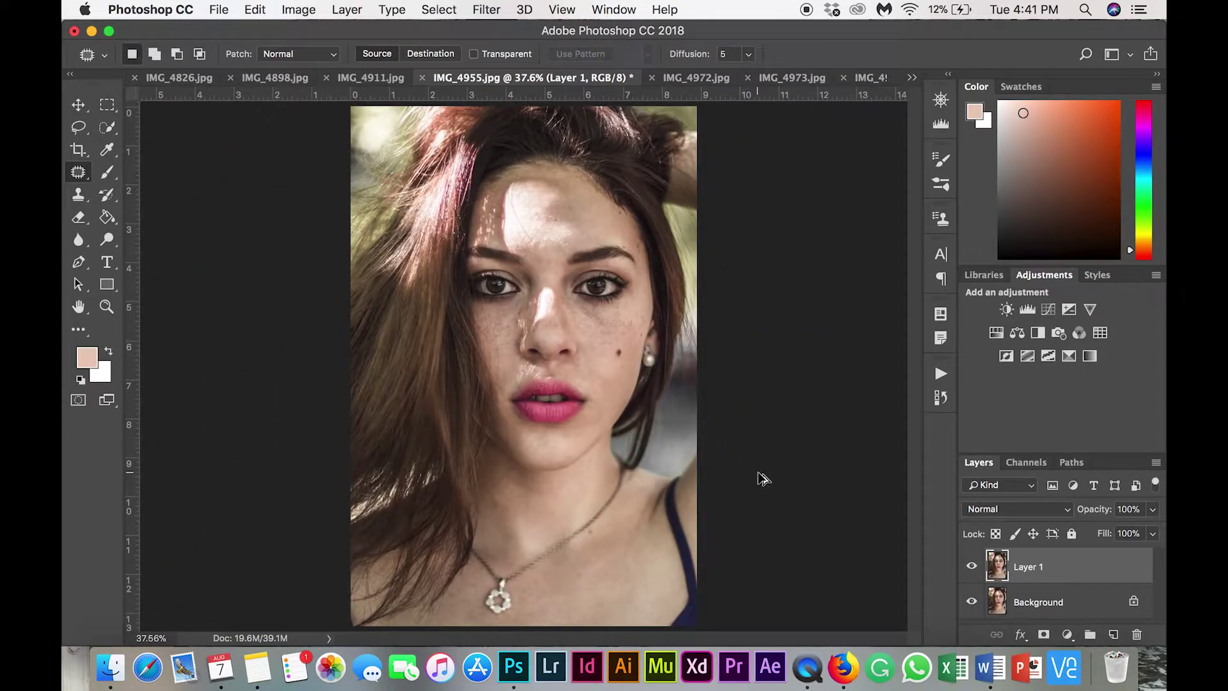
{"action": "scroll", "coordinate": [767, 488], "scroll_direction": "up", "scroll_amount": 6}
{"action": "scroll", "coordinate": [597, 301], "scroll_direction": "down", "scroll_amount": 3}
{"action": "scroll", "coordinate": [635, 279], "scroll_direction": "up", "scroll_amount": 2}
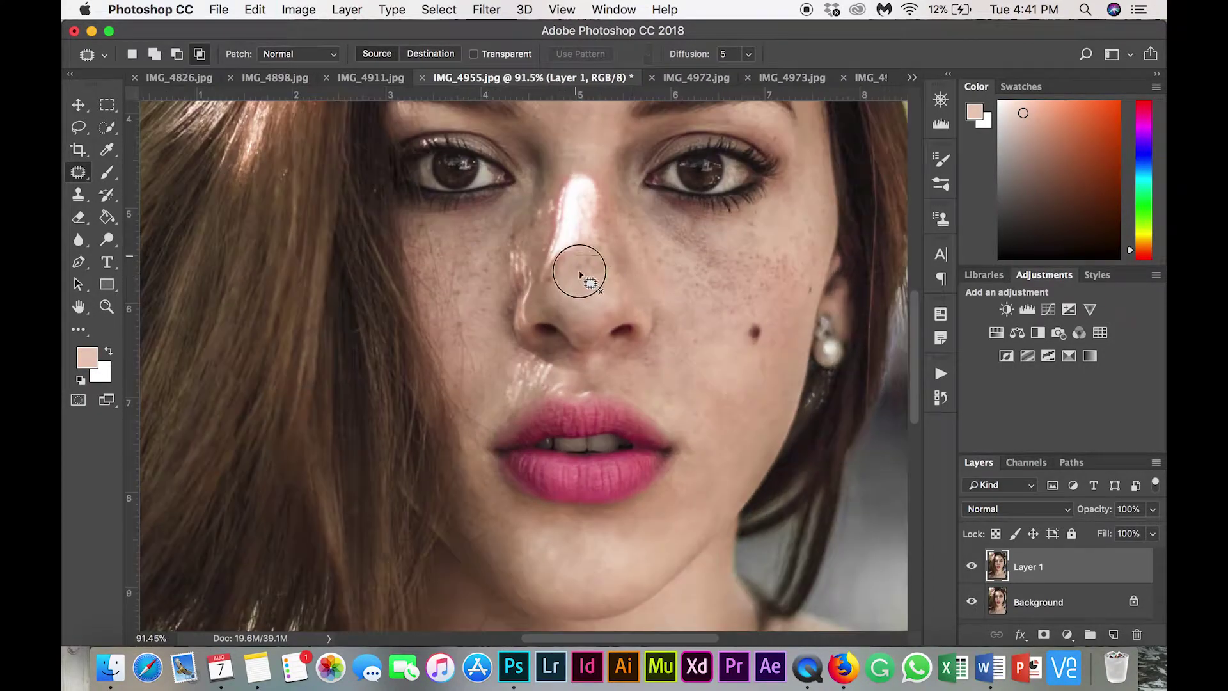
{"action": "scroll", "coordinate": [579, 296], "scroll_direction": "down", "scroll_amount": 4}
{"action": "scroll", "coordinate": [579, 296], "scroll_direction": "down", "scroll_amount": 2}
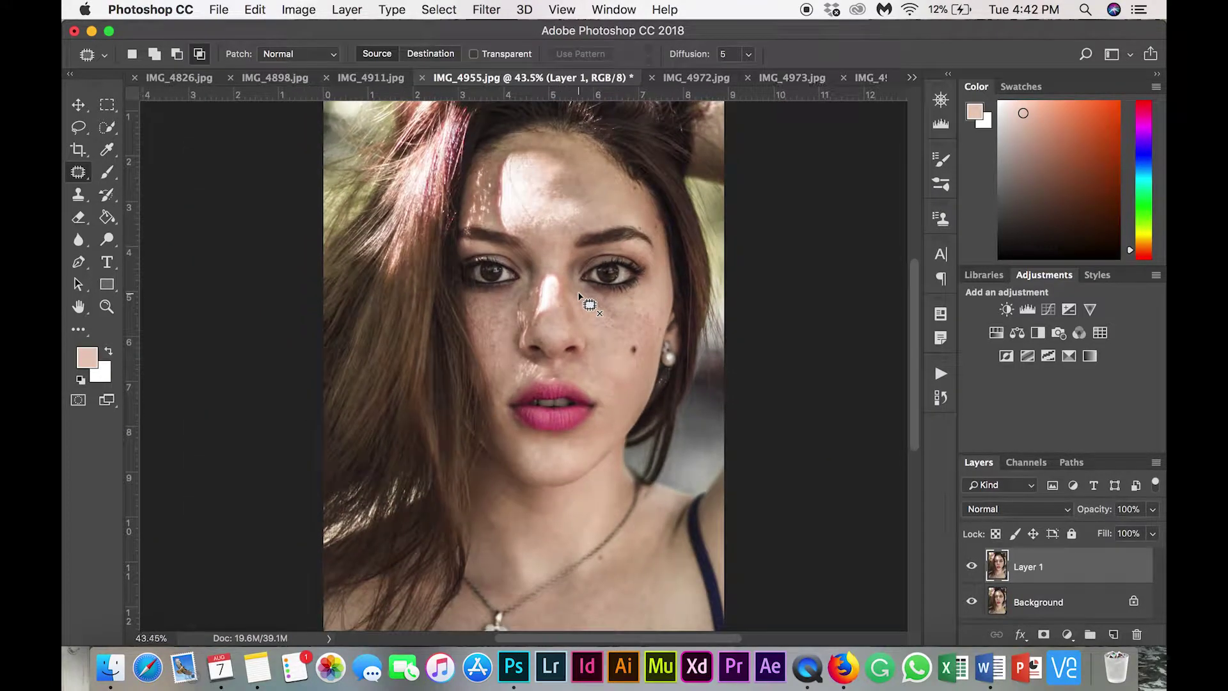
{"action": "scroll", "coordinate": [579, 295], "scroll_direction": "down", "scroll_amount": 1}
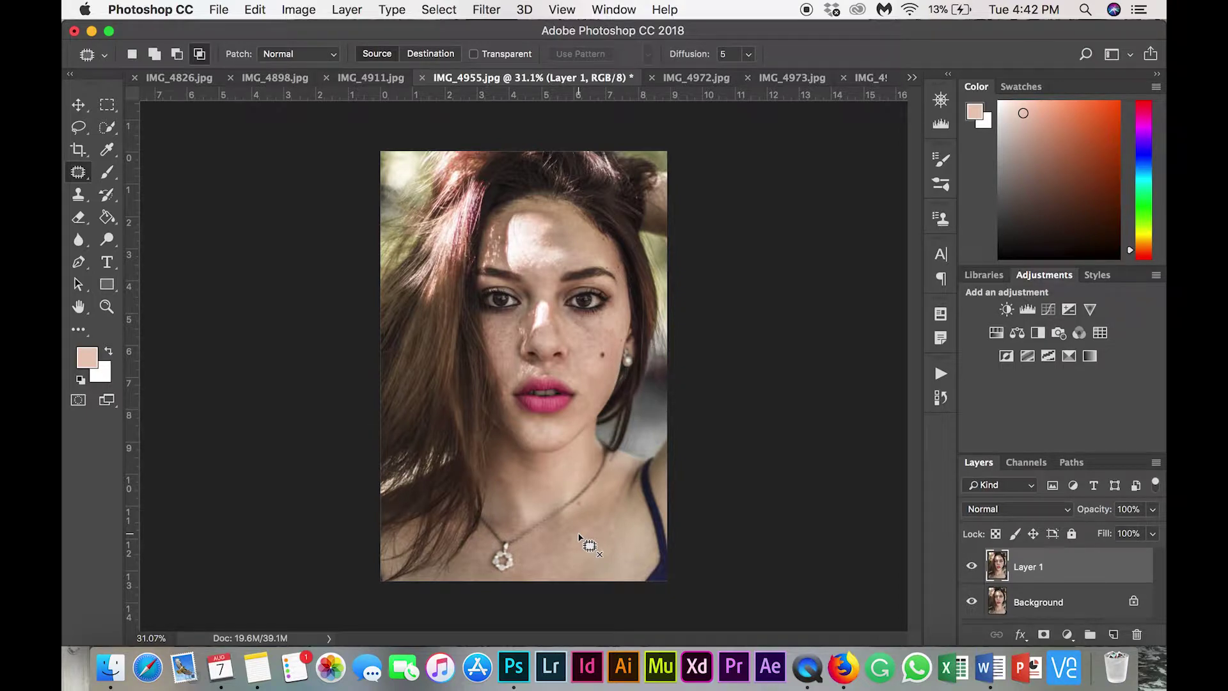
{"action": "scroll", "coordinate": [562, 351], "scroll_direction": "up", "scroll_amount": 2}
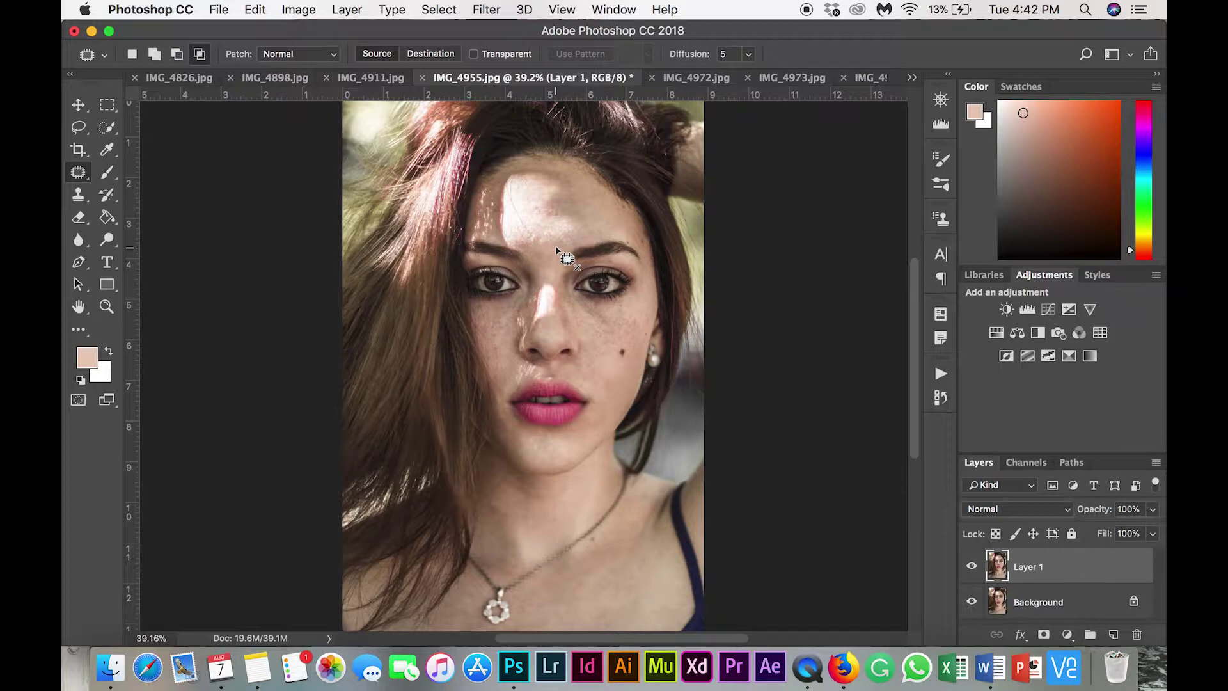
{"action": "left_click", "coordinate": [973, 567]}
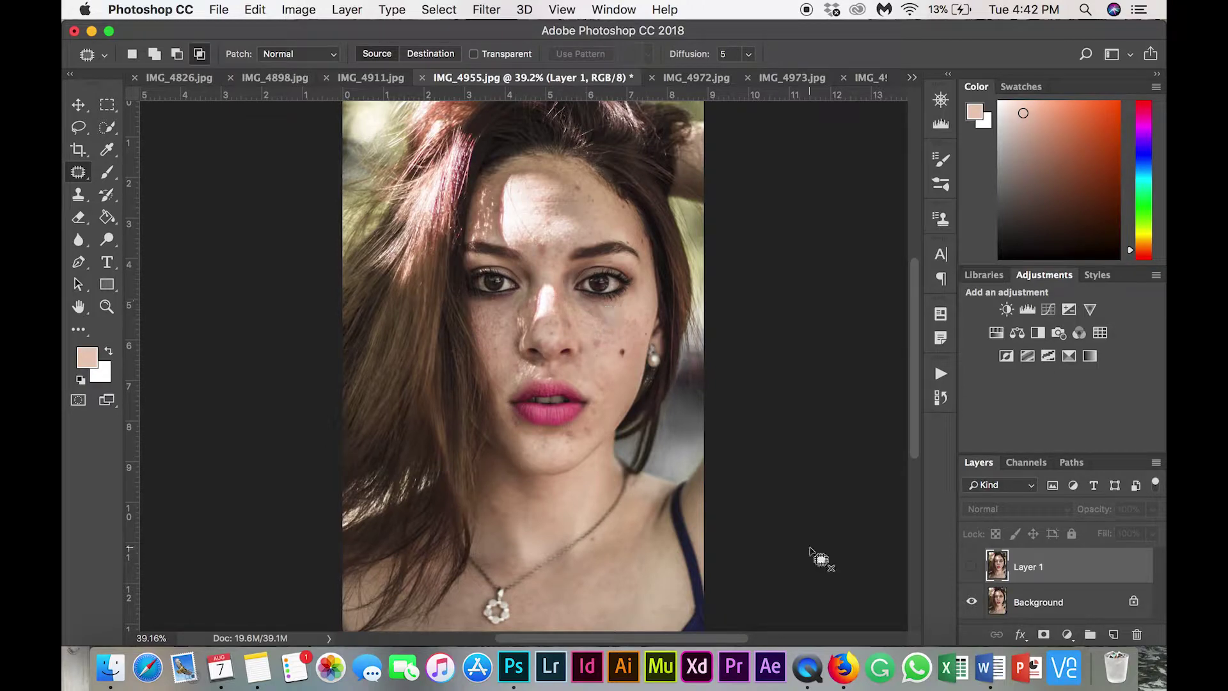
{"action": "left_click", "coordinate": [971, 567]}
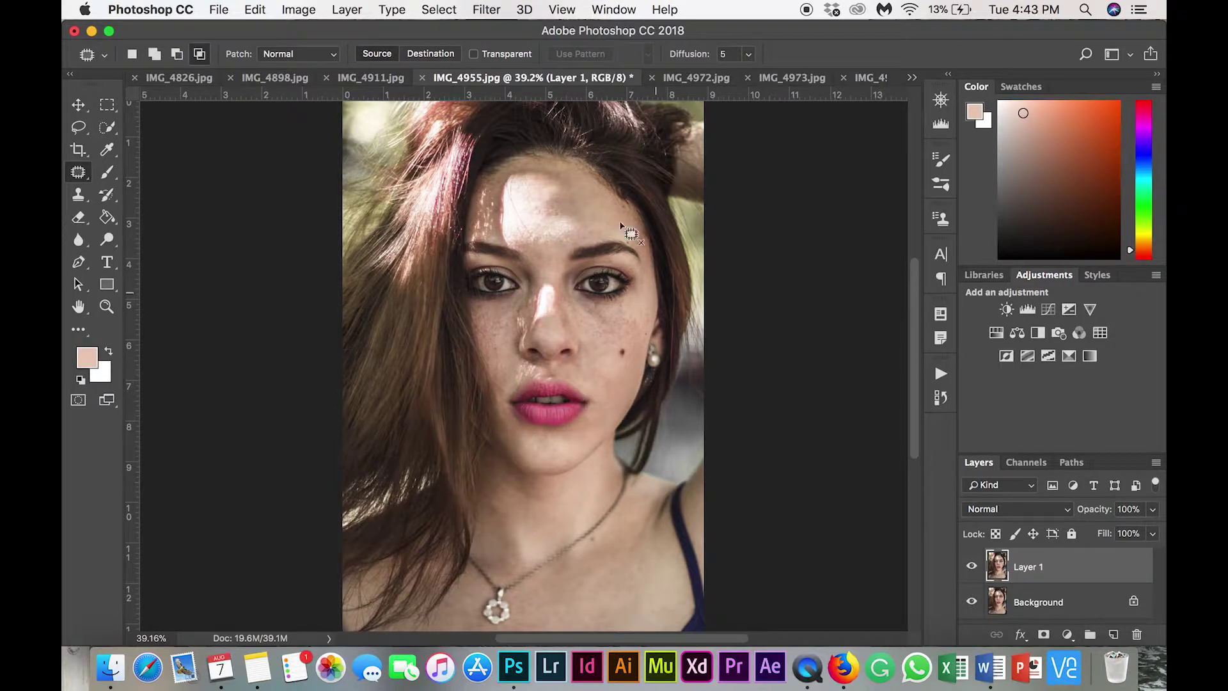
- Merge the retouched Layer 1 and the Background layer into a single layer
{"action": "left_click", "coordinate": [1037, 611], "text": "shift"}
{"action": "right_click", "coordinate": [1037, 611]}
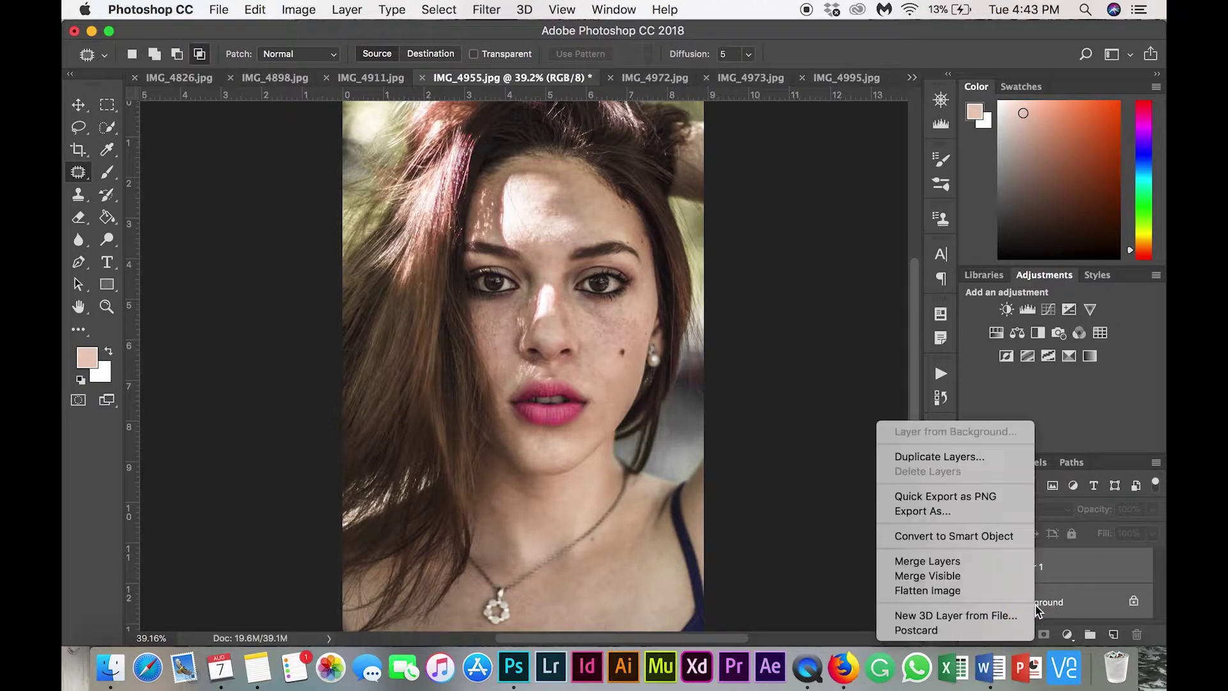
{"action": "left_click", "coordinate": [972, 570]}
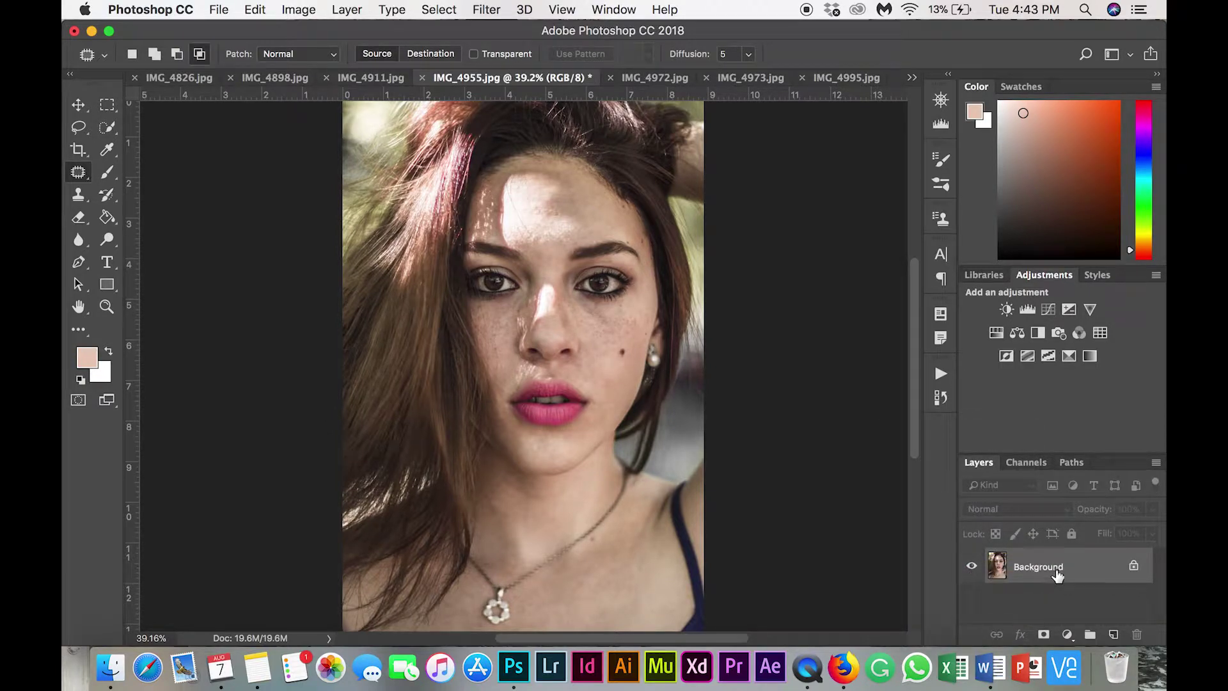
- Run the recorded action Retouching + D&B on the merged portrait
{"action": "left_click", "coordinate": [940, 374]}
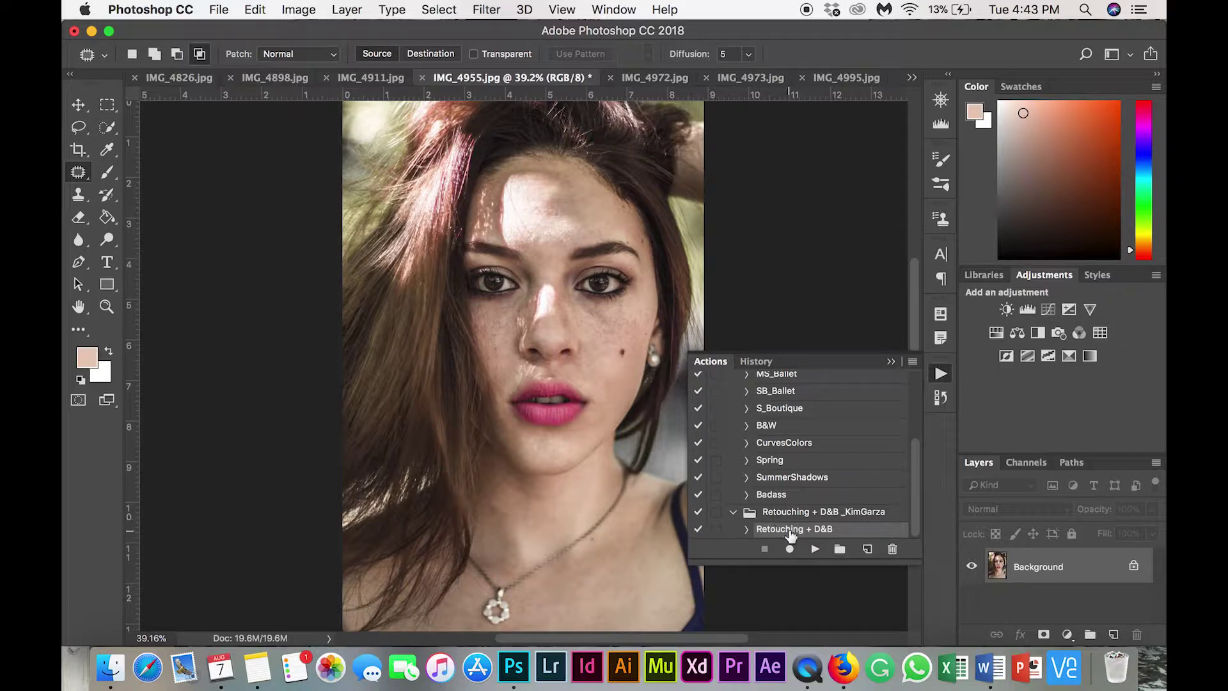
{"action": "left_click", "coordinate": [816, 551]}
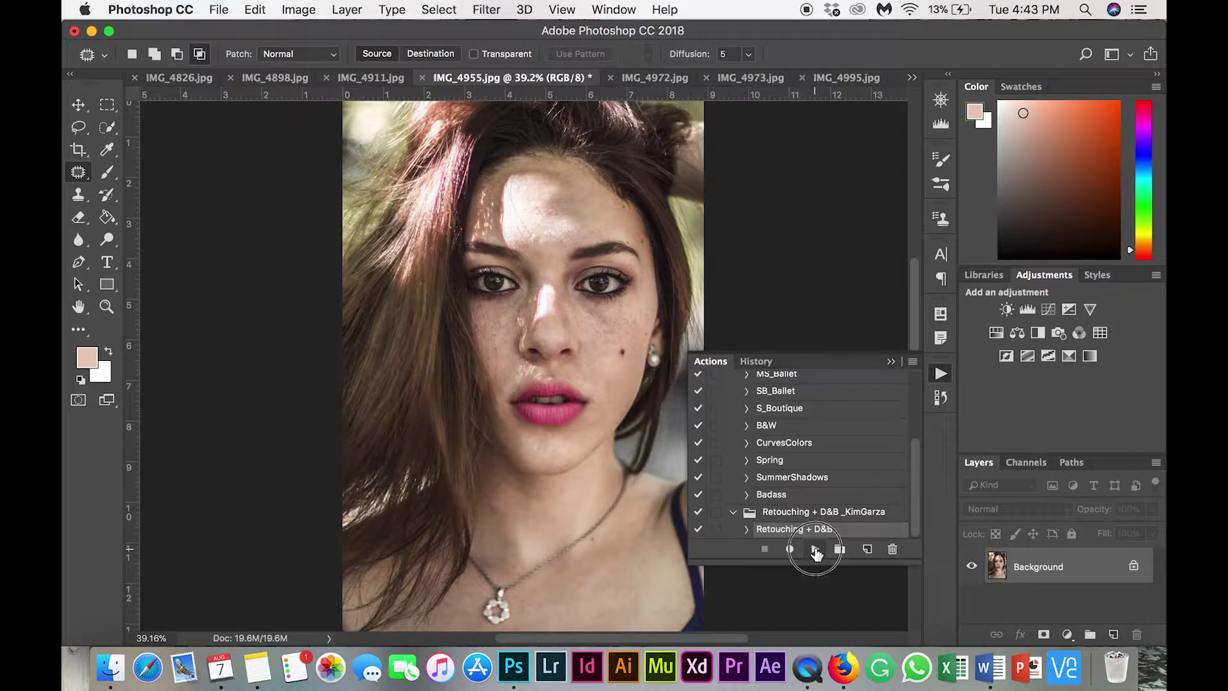
{"action": "left_click", "coordinate": [891, 361]}
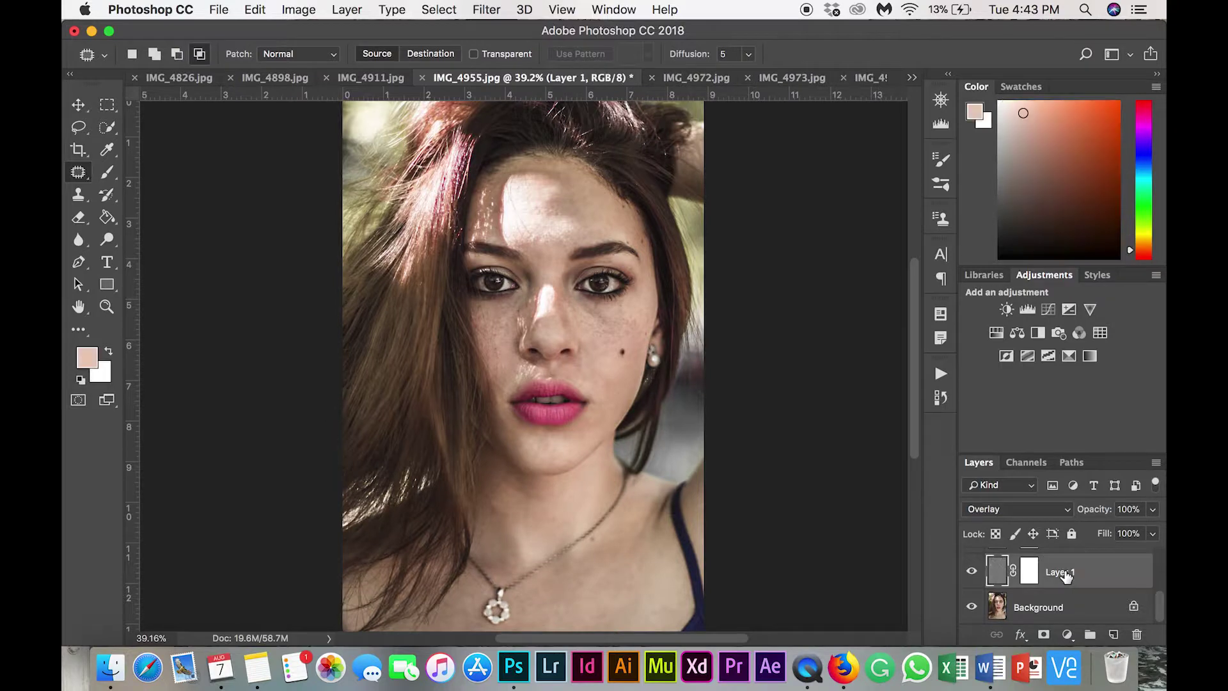
- Rename the overlay layer directly above the Background as Soft and the overlay layer above it as Texture
{"action": "double_click", "coordinate": [1062, 572]}
{"action": "type", "text": "Soft"}
{"action": "key", "text": "Return"}
{"action": "scroll", "coordinate": [1070, 602], "scroll_direction": "up", "scroll_amount": 2}
{"action": "double_click", "coordinate": [1065, 579]}
{"action": "type", "text": "T"}
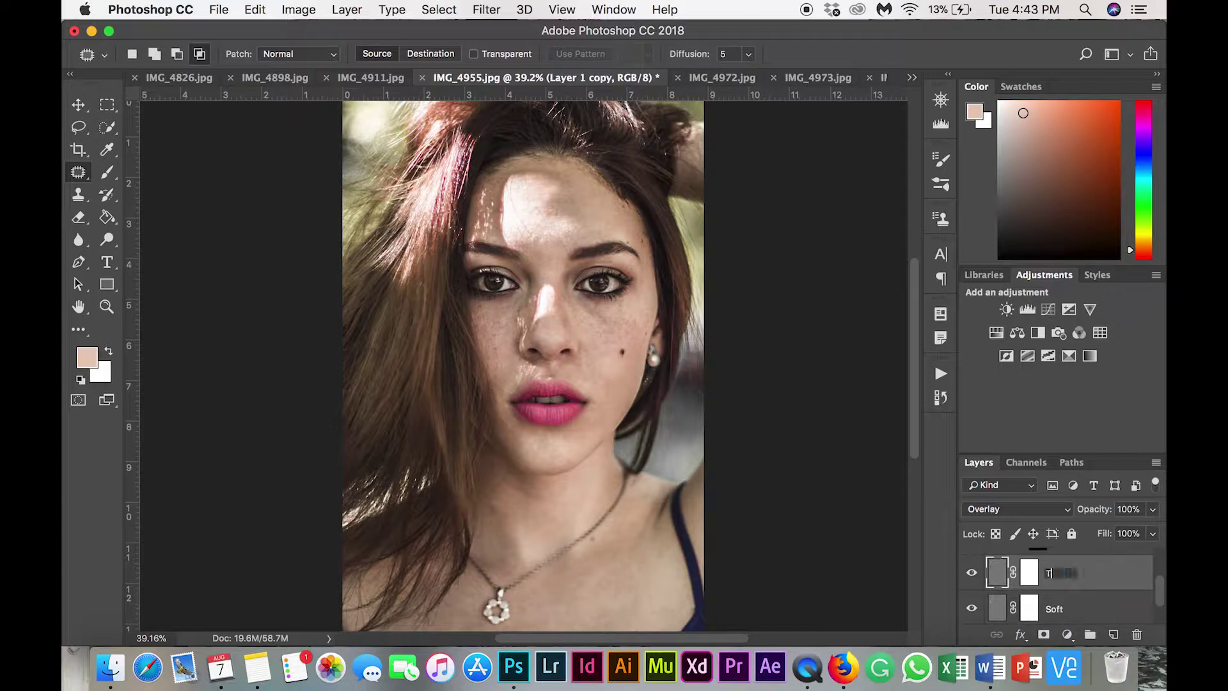
{"action": "type", "text": "Texture"}
- Rename the Curves 1 layer as Shadows and the Curves 2 layer as Highlights
{"action": "scroll", "coordinate": [1061, 582], "scroll_direction": "up", "scroll_amount": 3}
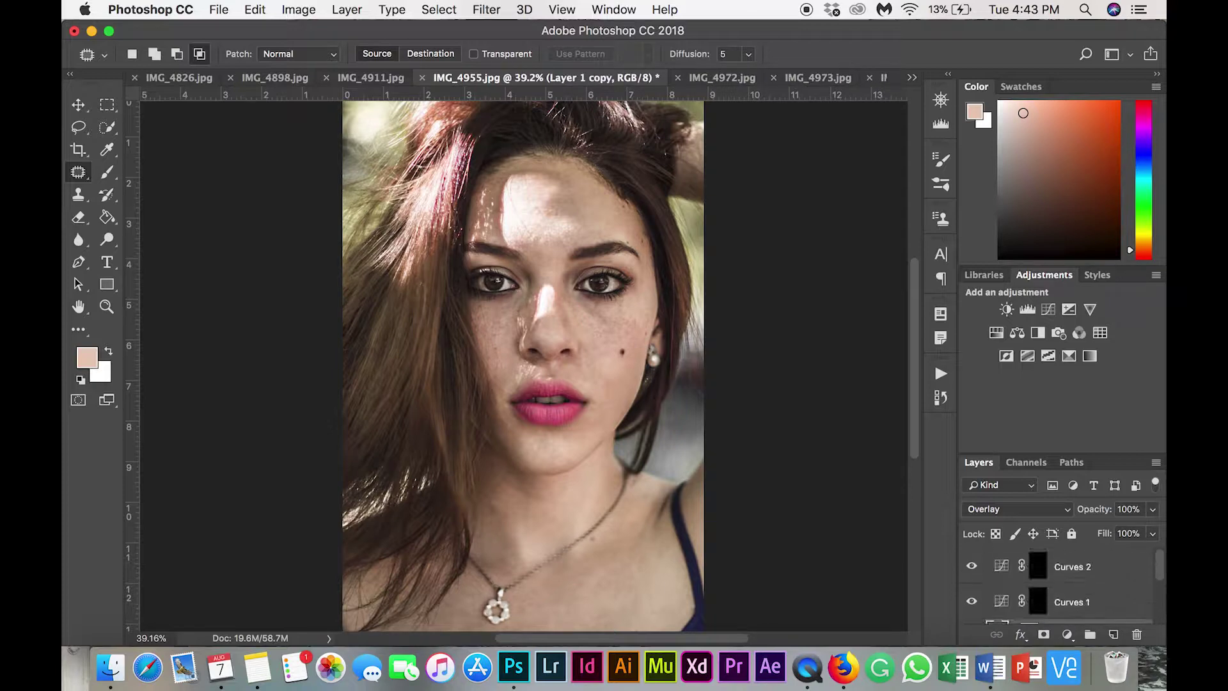
{"action": "double_click", "coordinate": [1072, 603]}
{"action": "type", "text": "Shadow"}
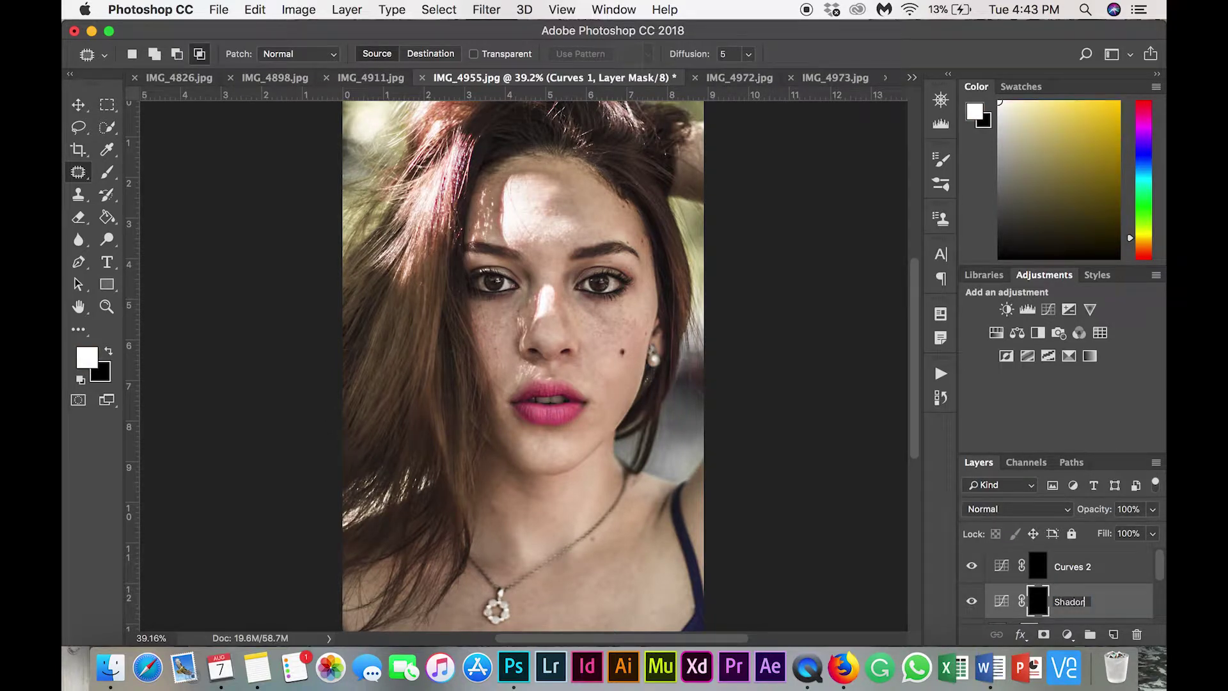
{"action": "type", "text": "s"}
{"action": "key", "text": "Return"}
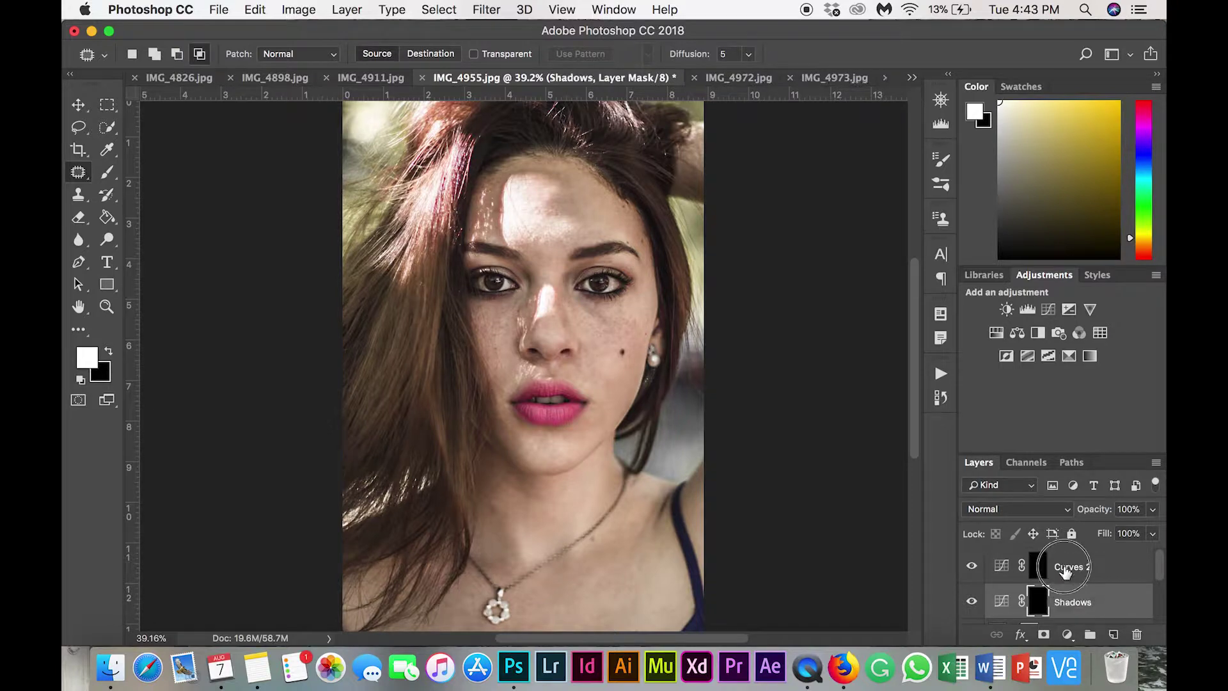
{"action": "double_click", "coordinate": [1063, 566]}
{"action": "type", "text": "Highli"}
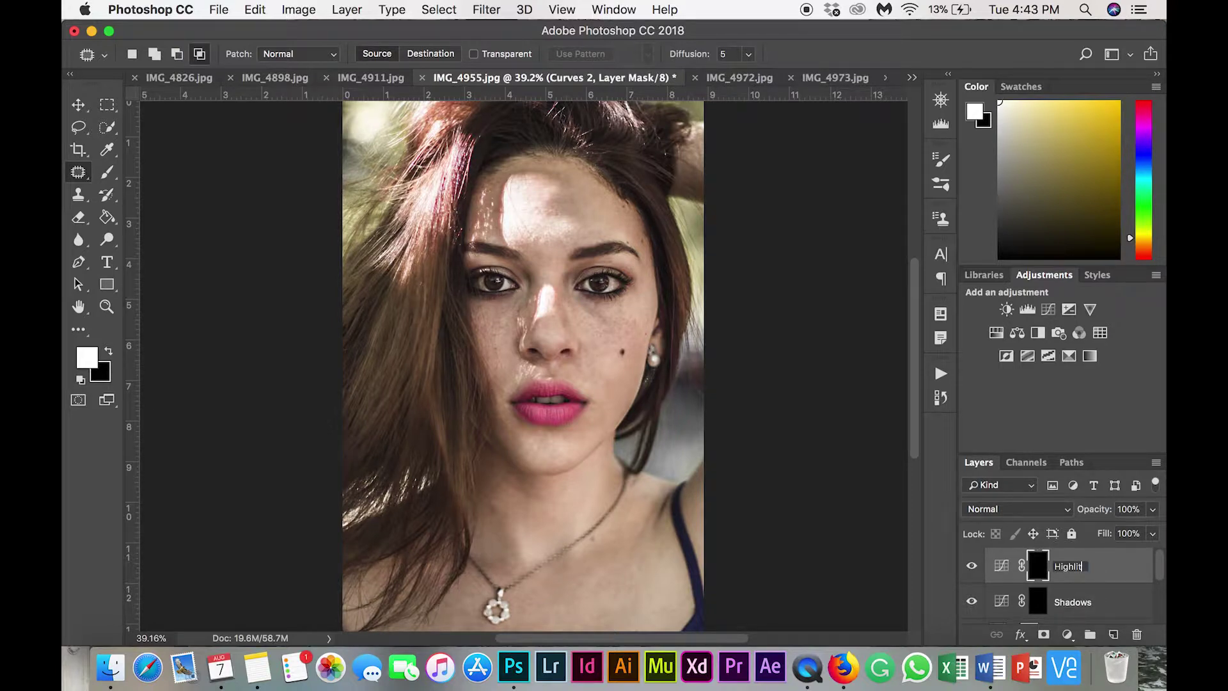
{"action": "type", "text": "ghts"}
{"action": "key", "text": "Return"}
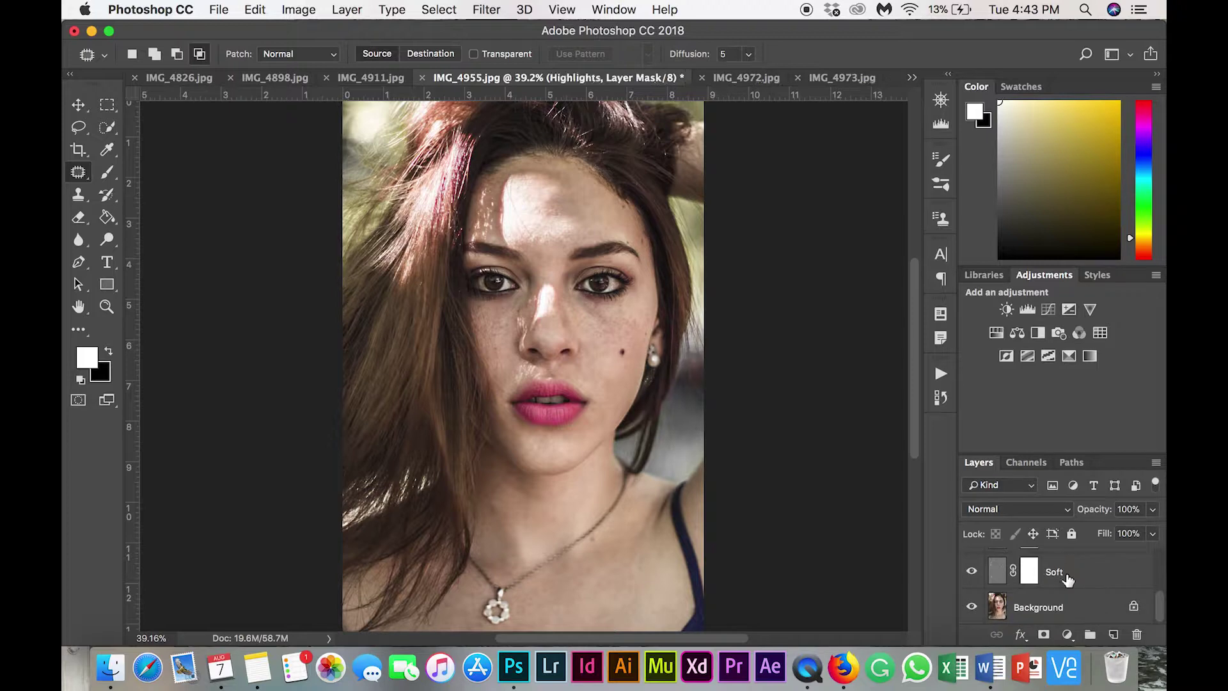
- Review the Soft, Texture, Shadows and Highlights layers by selecting them one after another
{"action": "scroll", "coordinate": [1067, 579], "scroll_direction": "down", "scroll_amount": 3}
{"action": "left_click", "coordinate": [1093, 583]}
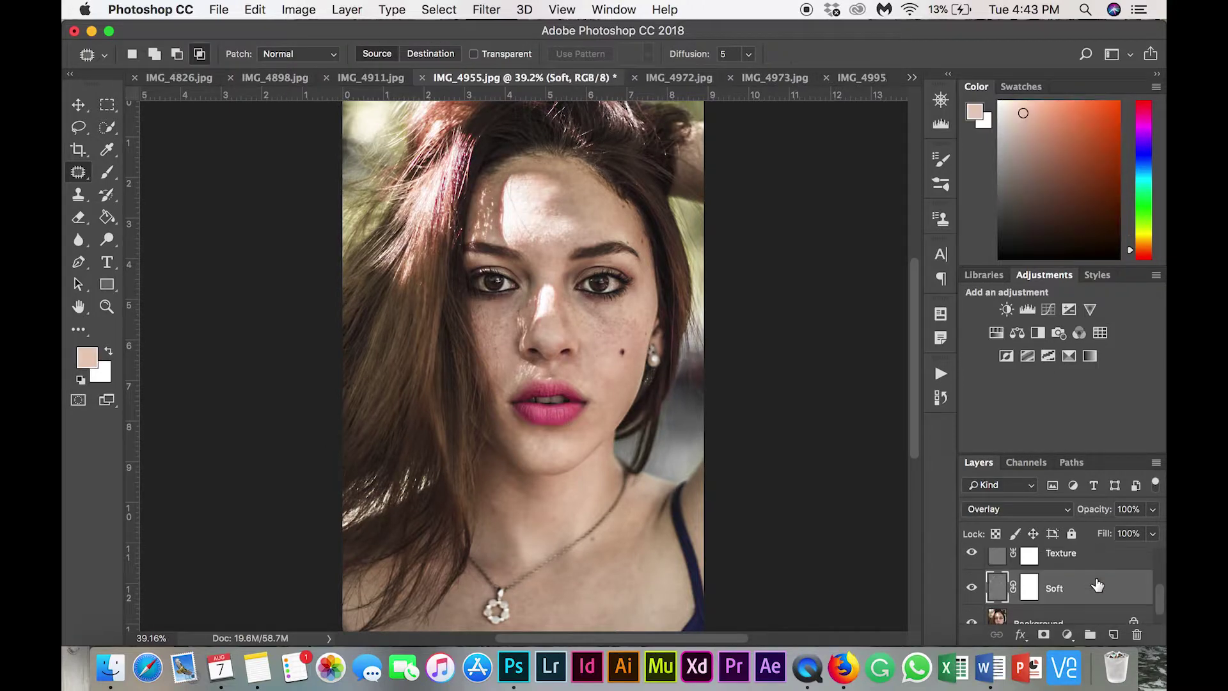
{"action": "scroll", "coordinate": [1091, 585], "scroll_direction": "up", "scroll_amount": 1}
{"action": "left_click", "coordinate": [1079, 584]}
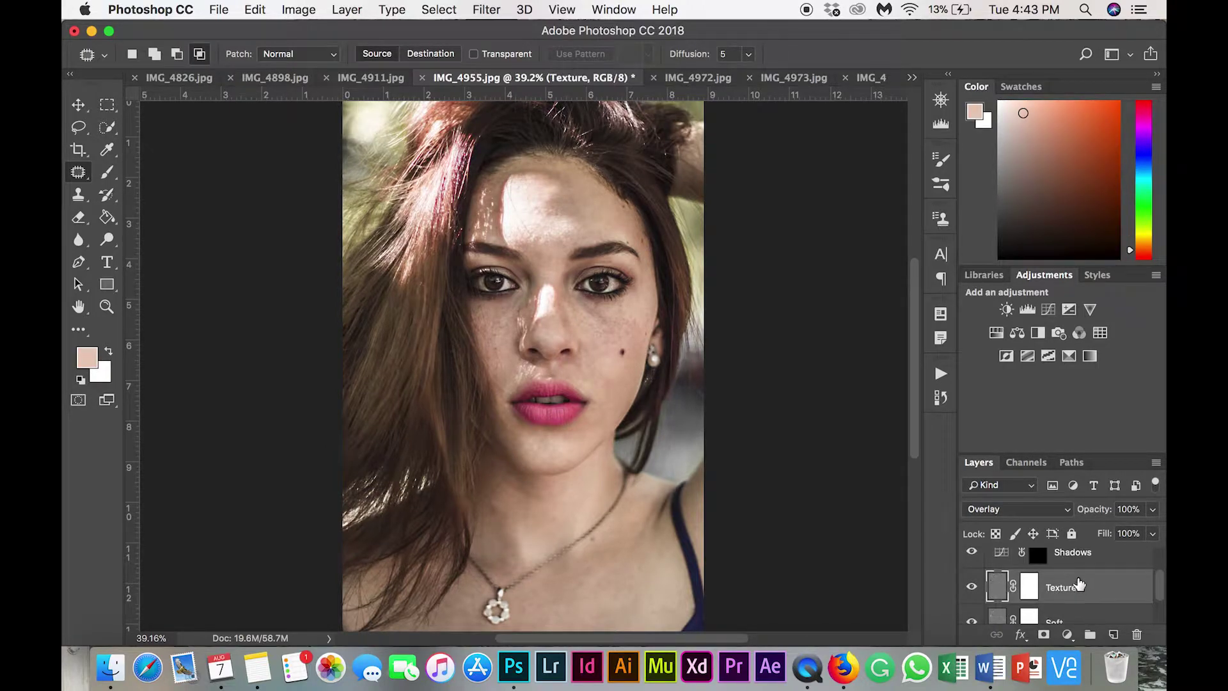
{"action": "scroll", "coordinate": [1087, 588], "scroll_direction": "up", "scroll_amount": 1}
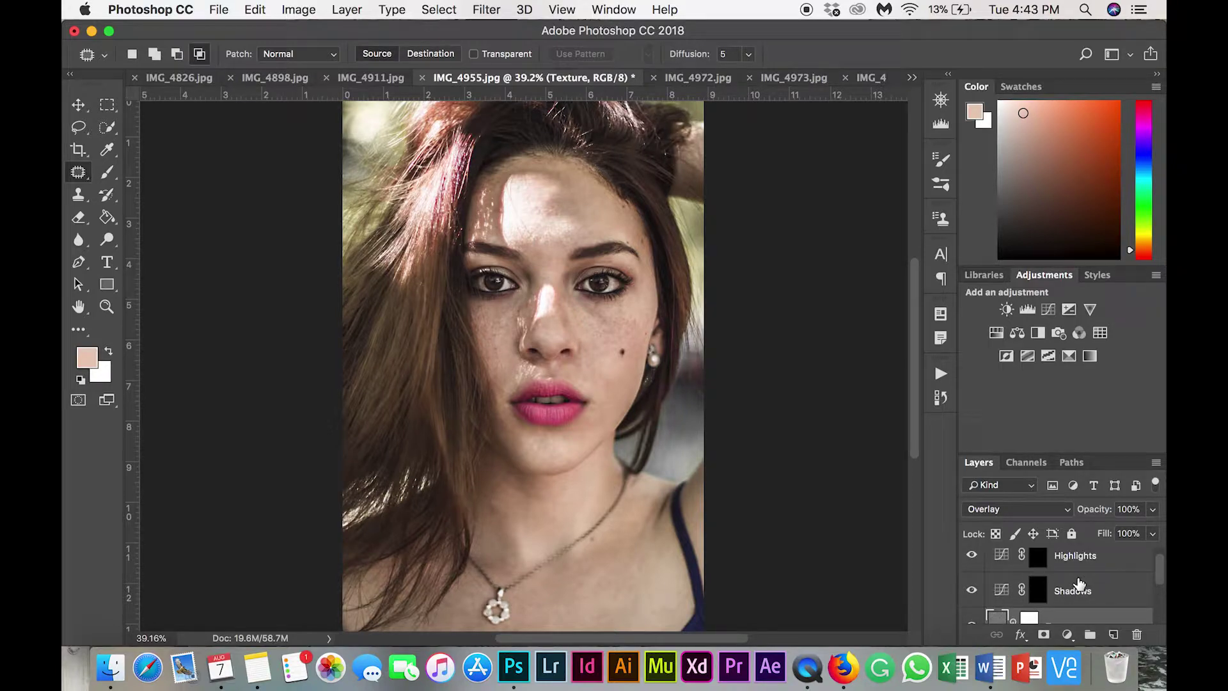
{"action": "left_click", "coordinate": [1092, 592]}
{"action": "left_click", "coordinate": [1089, 567]}
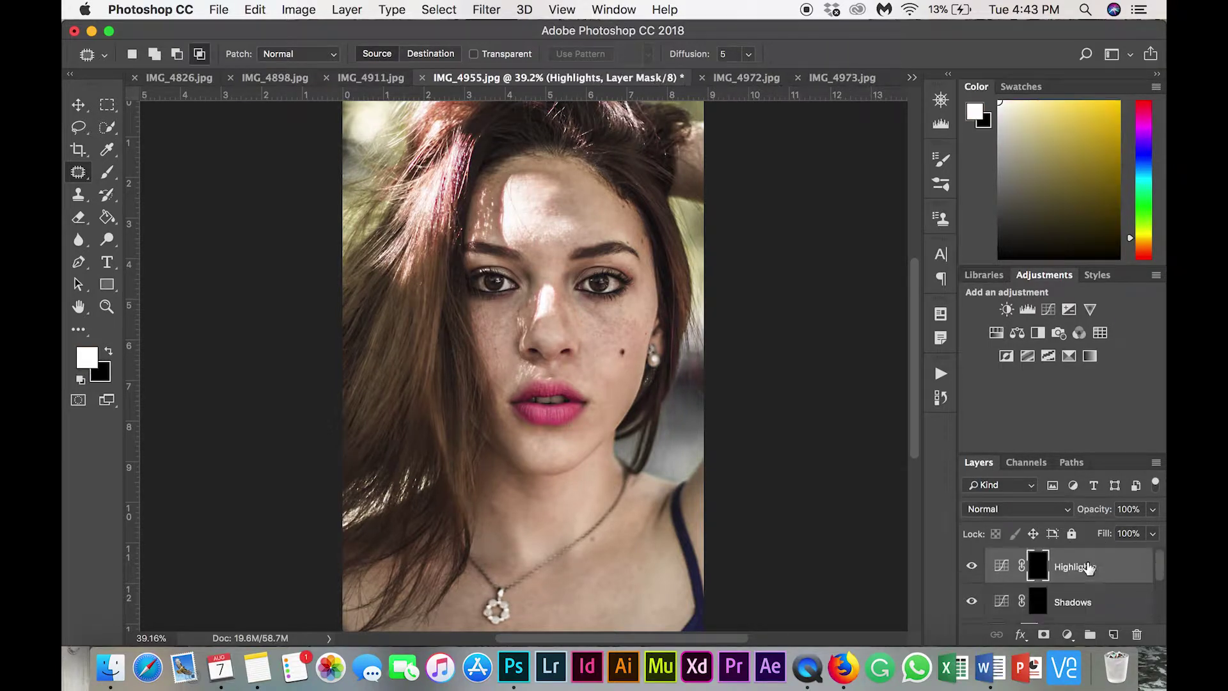
{"action": "scroll", "coordinate": [1090, 568], "scroll_direction": "down", "scroll_amount": 3}
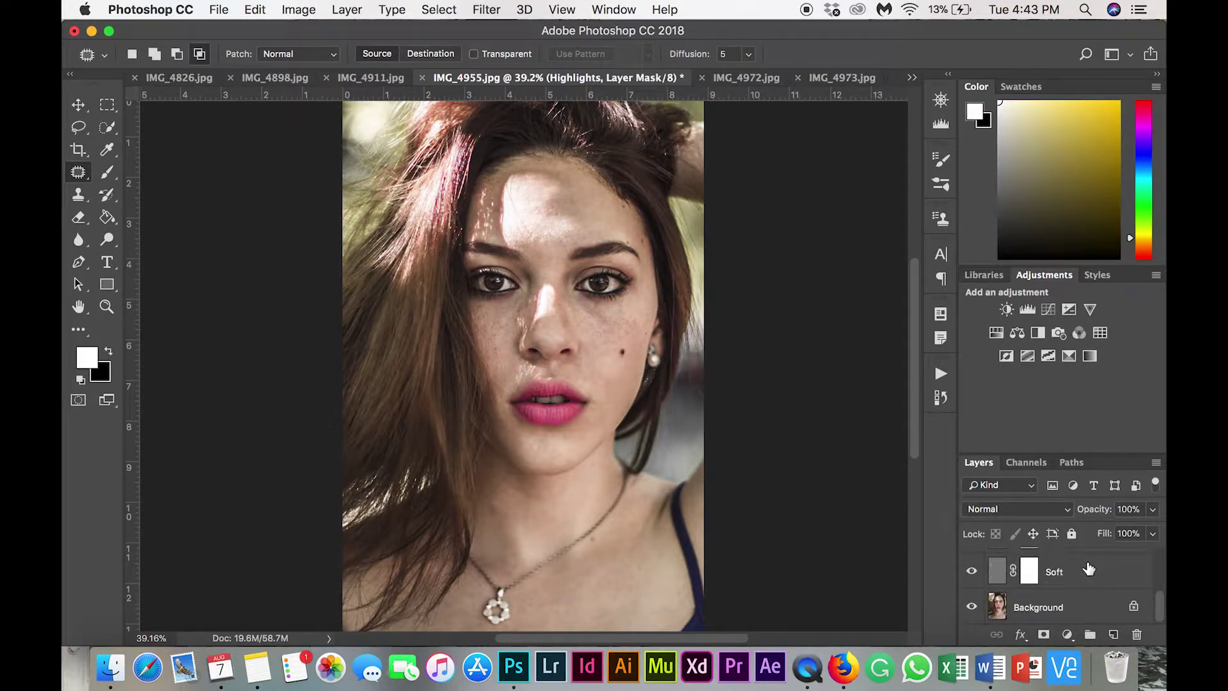
- Select the layer mask of the Soft layer and activate the Brush tool
{"action": "left_click", "coordinate": [1053, 574]}
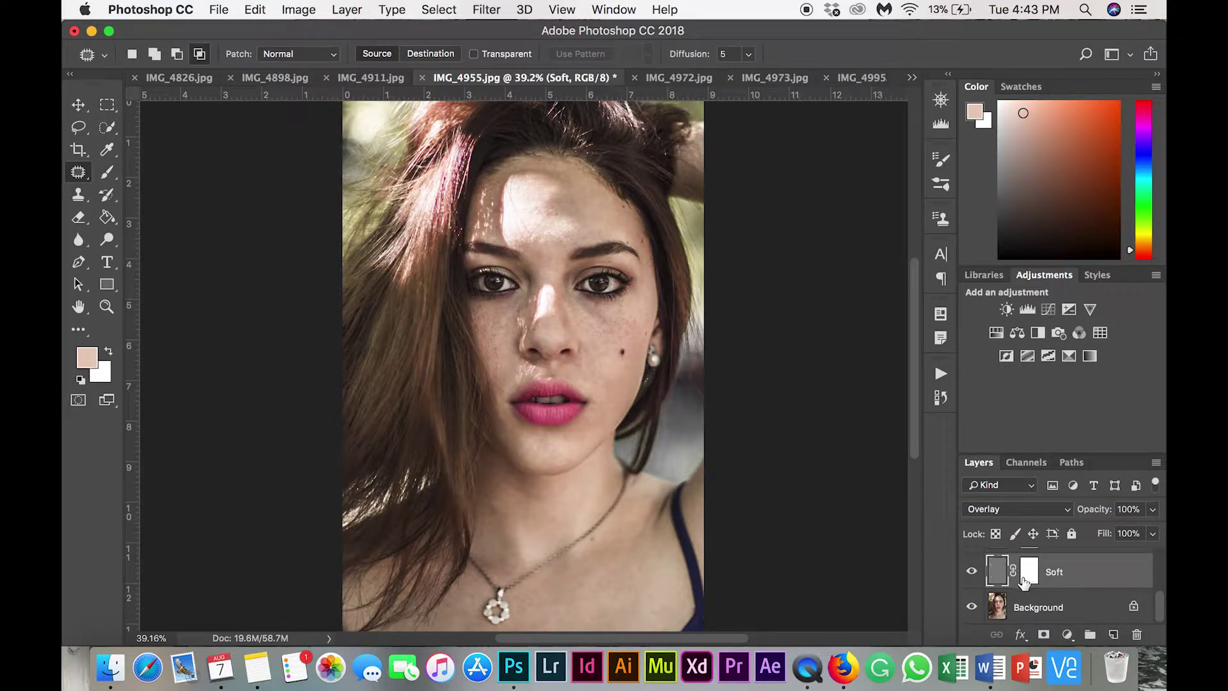
{"action": "left_click", "coordinate": [1027, 579]}
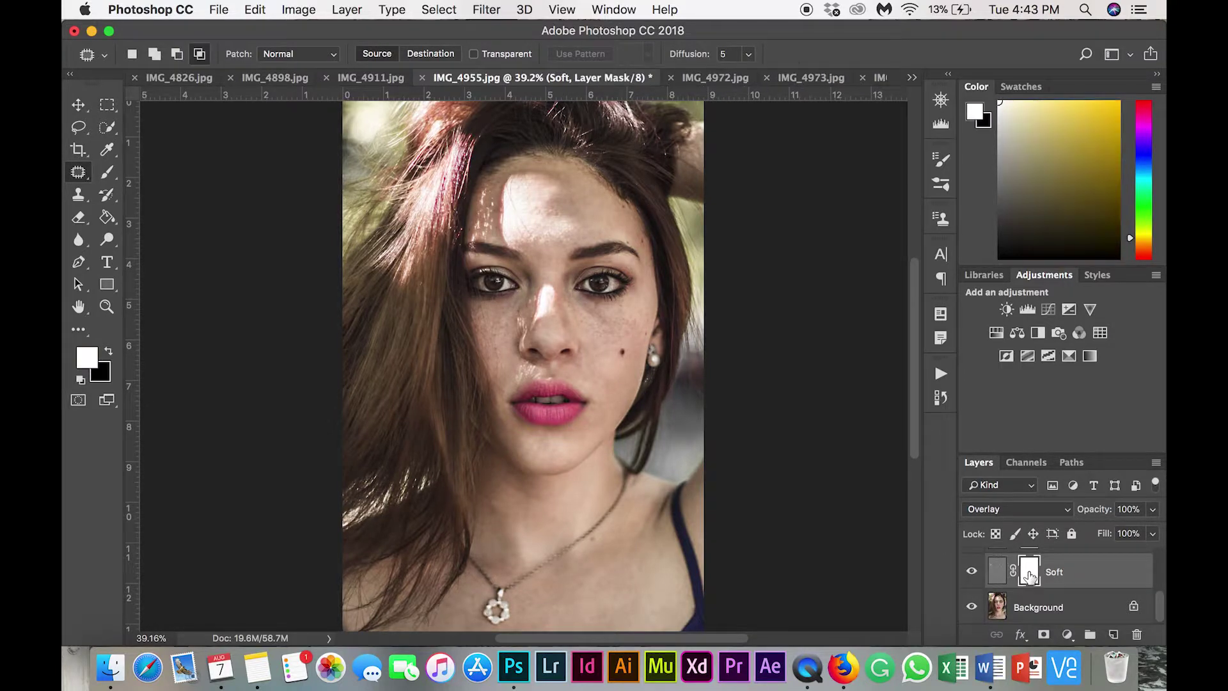
{"action": "left_click", "coordinate": [107, 172]}
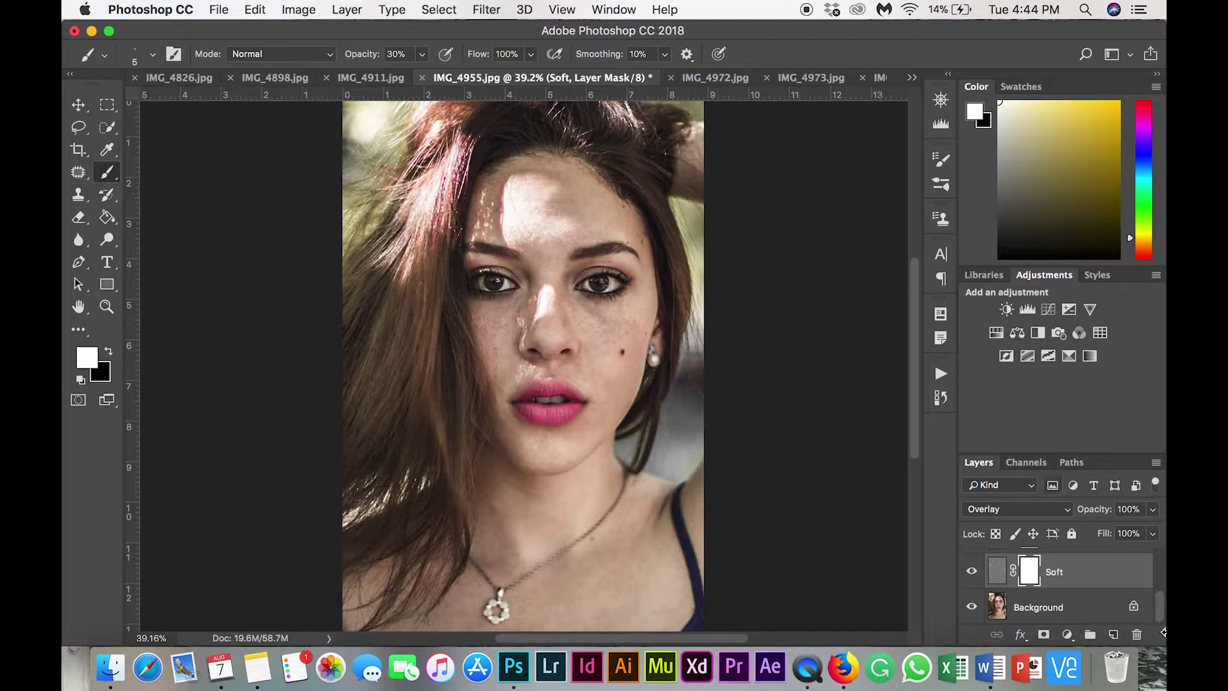
- Set the brush size to 380 px for working on the Soft layer's mask
{"action": "scroll", "coordinate": [1058, 590], "scroll_direction": "up", "scroll_amount": 1}
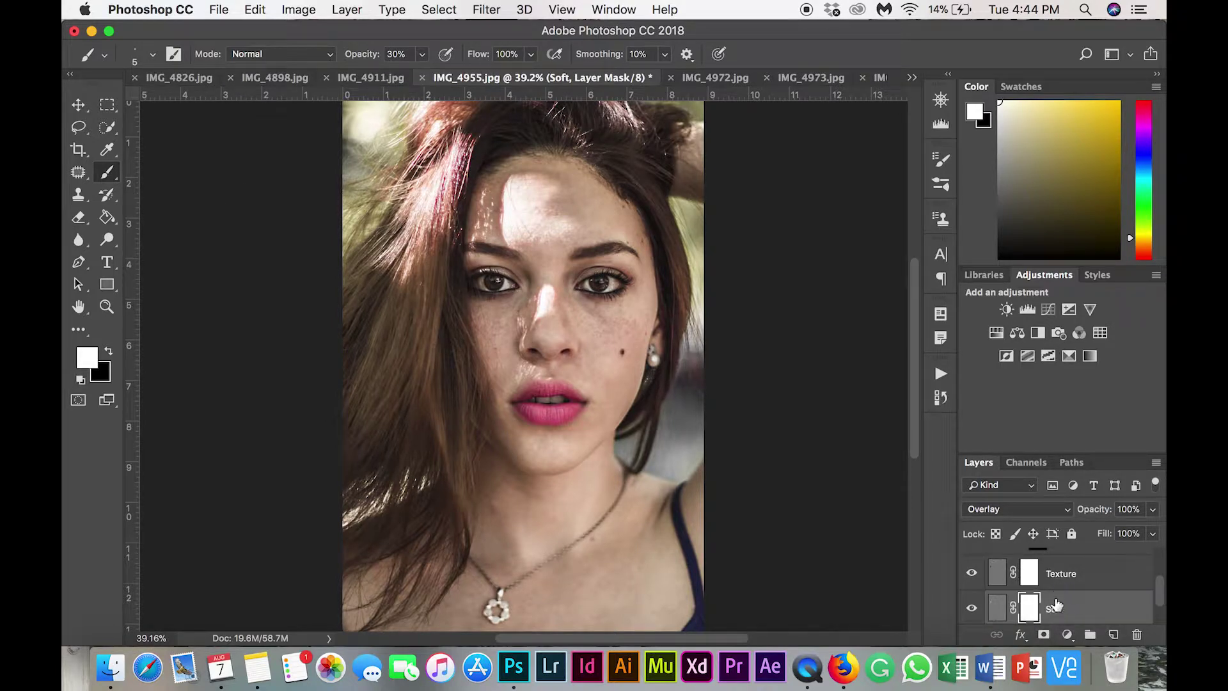
{"action": "left_click", "coordinate": [144, 55]}
{"action": "mouse_move", "coordinate": [205, 108]}
{"action": "left_mouse_down"}
{"action": "mouse_move", "coordinate": [257, 117]}
{"action": "mouse_move", "coordinate": [240, 110]}
{"action": "left_mouse_up"}
{"action": "left_click", "coordinate": [252, 107]}
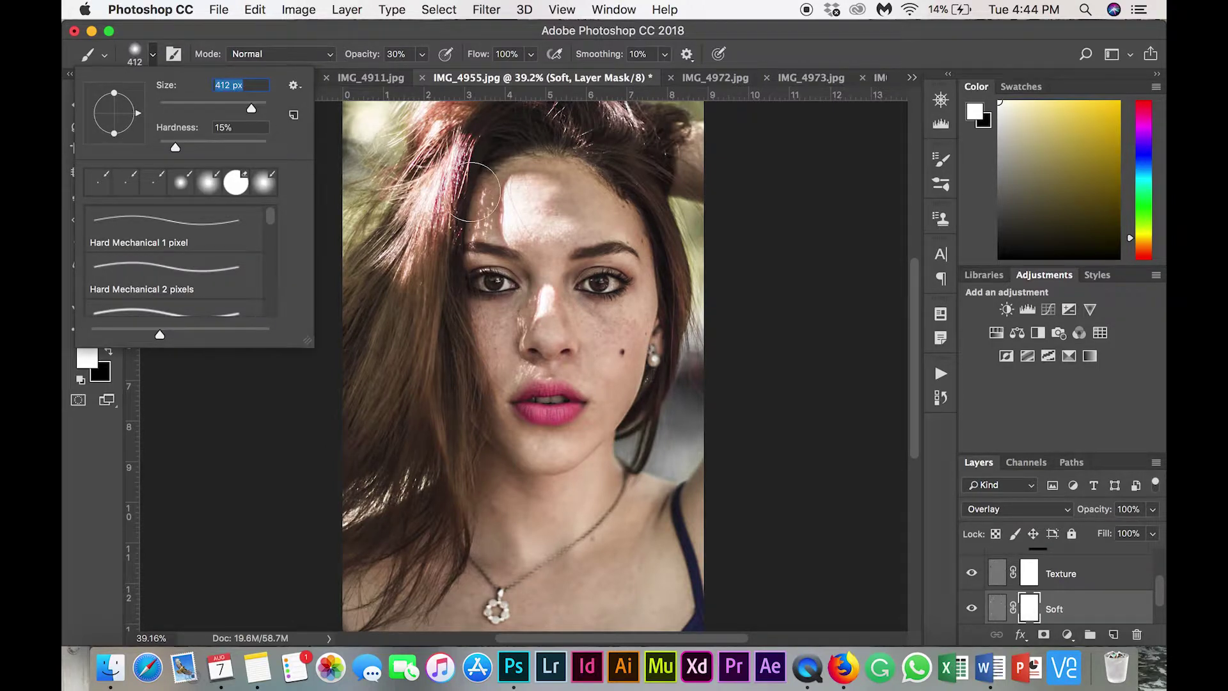
{"action": "scroll", "coordinate": [467, 195], "scroll_direction": "up", "scroll_amount": 3}
{"action": "scroll", "coordinate": [447, 181], "scroll_direction": "right", "scroll_amount": 3}
{"action": "left_click_drag", "start_coordinate": [252, 108], "coordinate": [249, 108]}
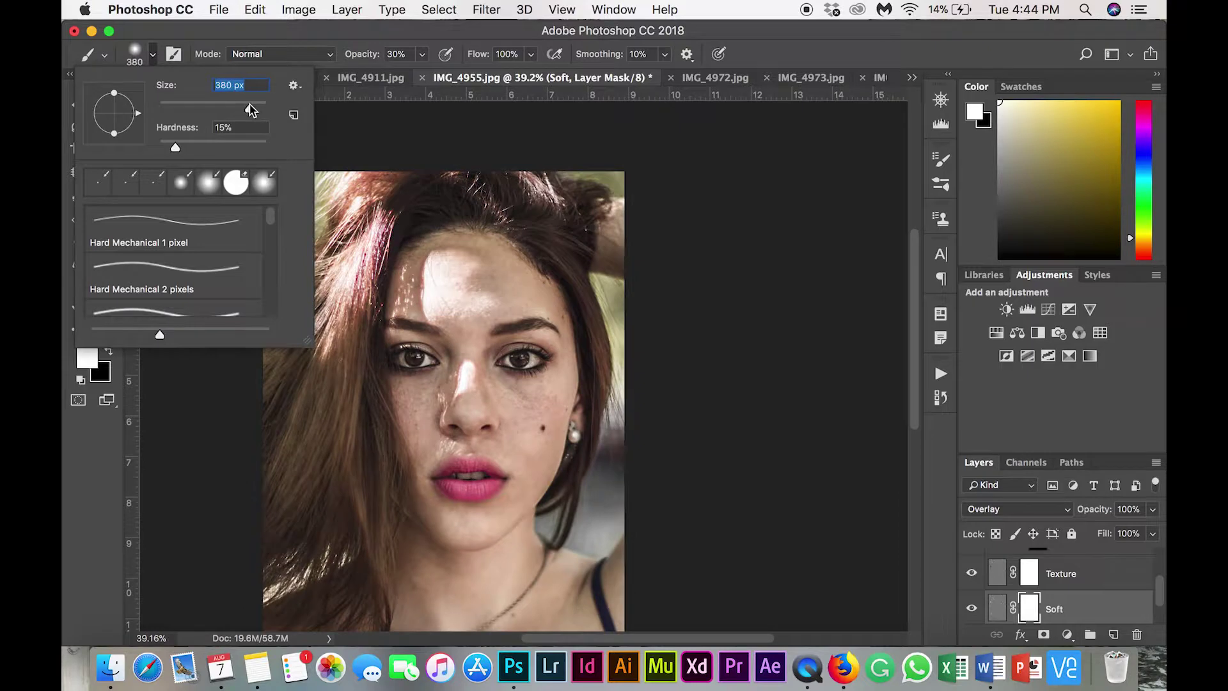
{"action": "key", "text": "super+0"}
{"action": "scroll", "coordinate": [551, 335], "scroll_direction": "down", "scroll_amount": 1}
{"action": "scroll", "coordinate": [550, 336], "scroll_direction": "up", "scroll_amount": 5}
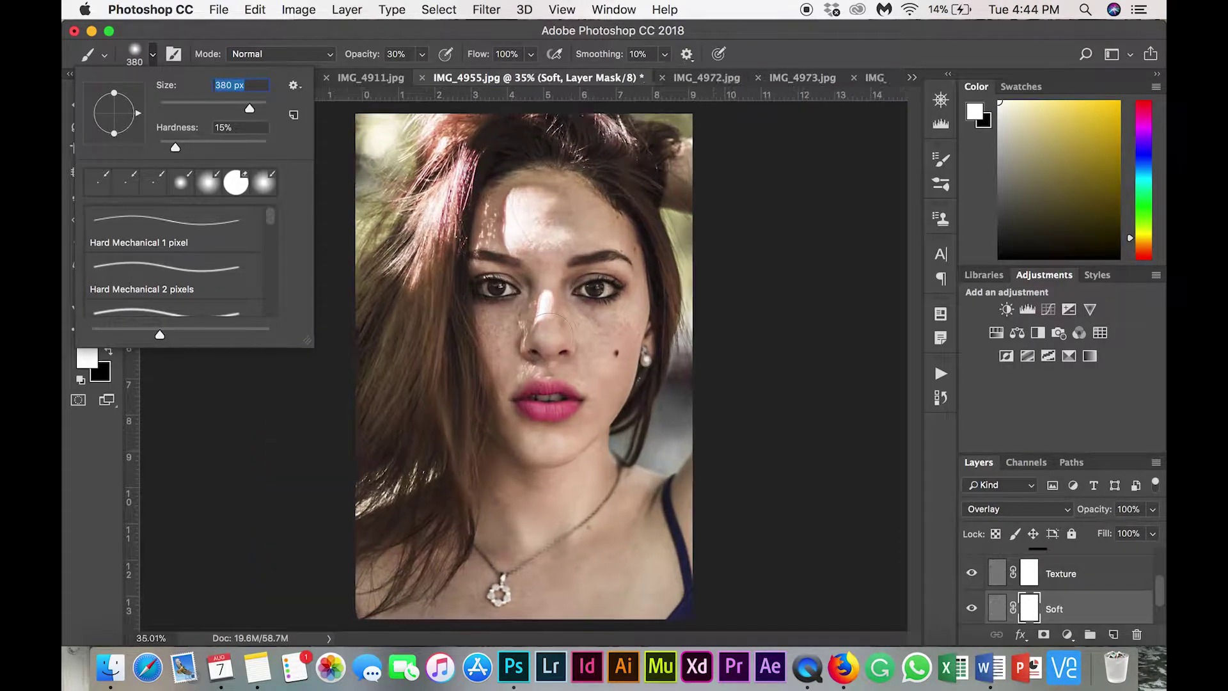
{"action": "scroll", "coordinate": [554, 320], "scroll_direction": "up", "scroll_amount": 3}
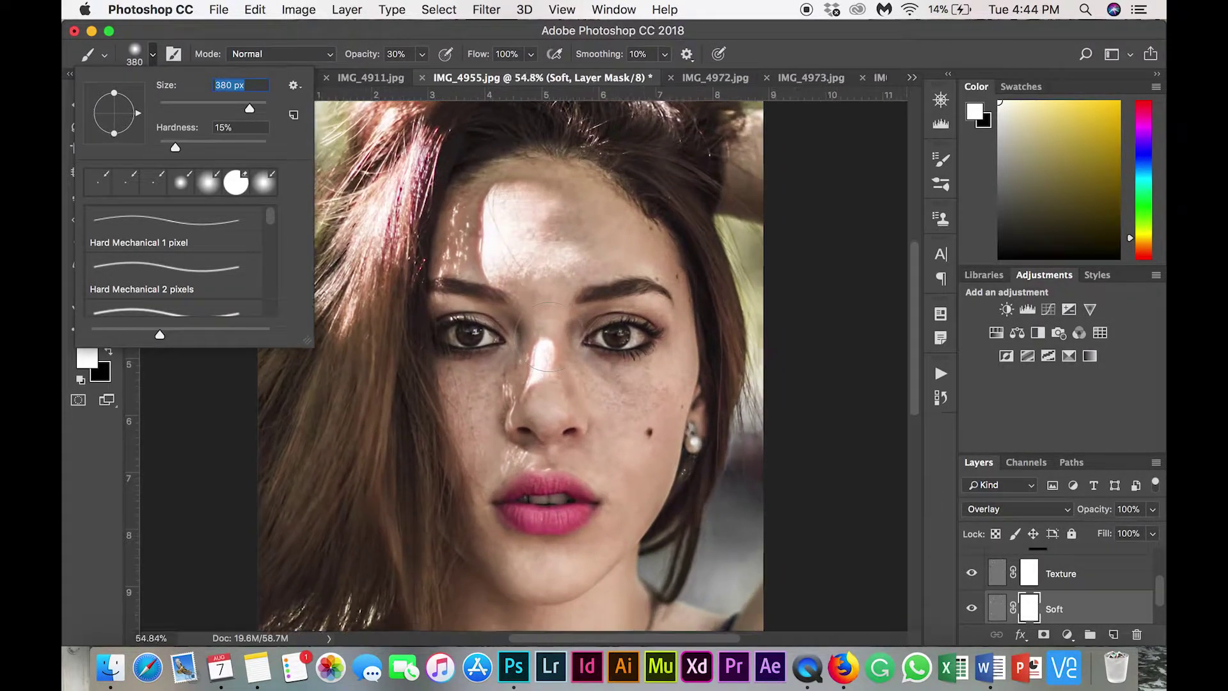
{"action": "left_click", "coordinate": [174, 34]}
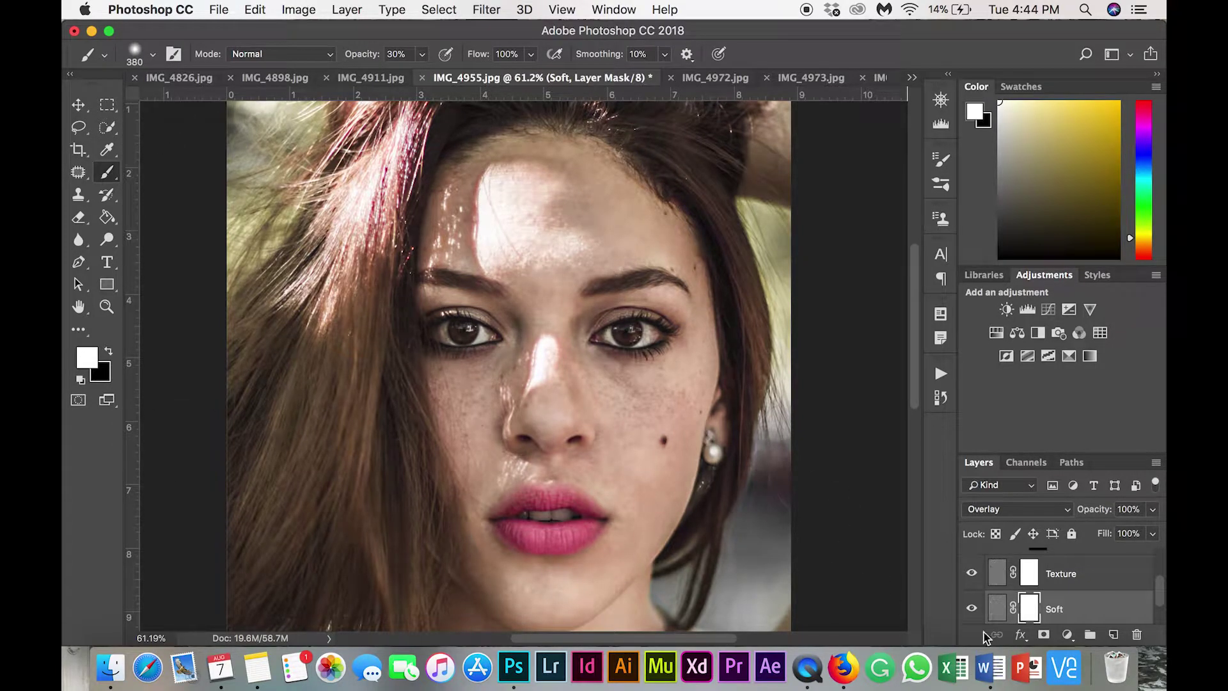
- Paint black across the forehead on the Soft layer's mask and set the brush size to 134 px
{"action": "left_click", "coordinate": [109, 351]}
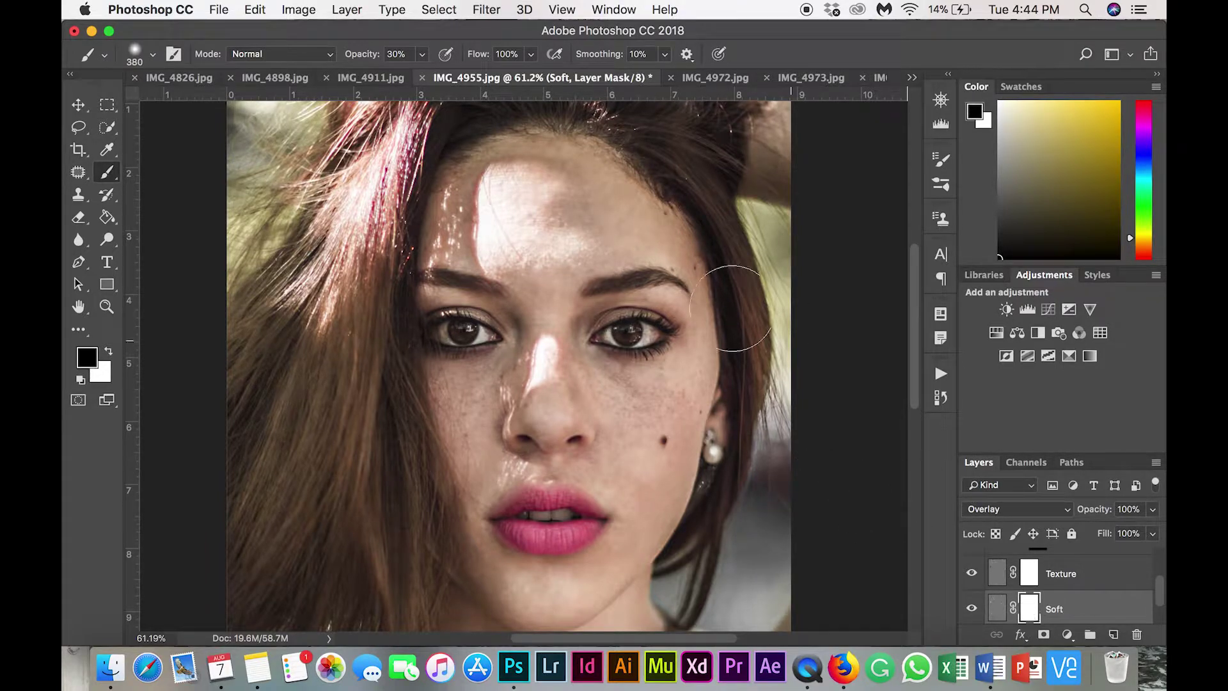
{"action": "mouse_move", "coordinate": [501, 213]}
{"action": "left_mouse_down"}
{"action": "mouse_move", "coordinate": [561, 242]}
{"action": "mouse_move", "coordinate": [541, 248]}
{"action": "mouse_move", "coordinate": [666, 222]}
{"action": "left_mouse_up"}
{"action": "left_click", "coordinate": [153, 54]}
{"action": "left_click_drag", "start_coordinate": [218, 108], "coordinate": [203, 108]}
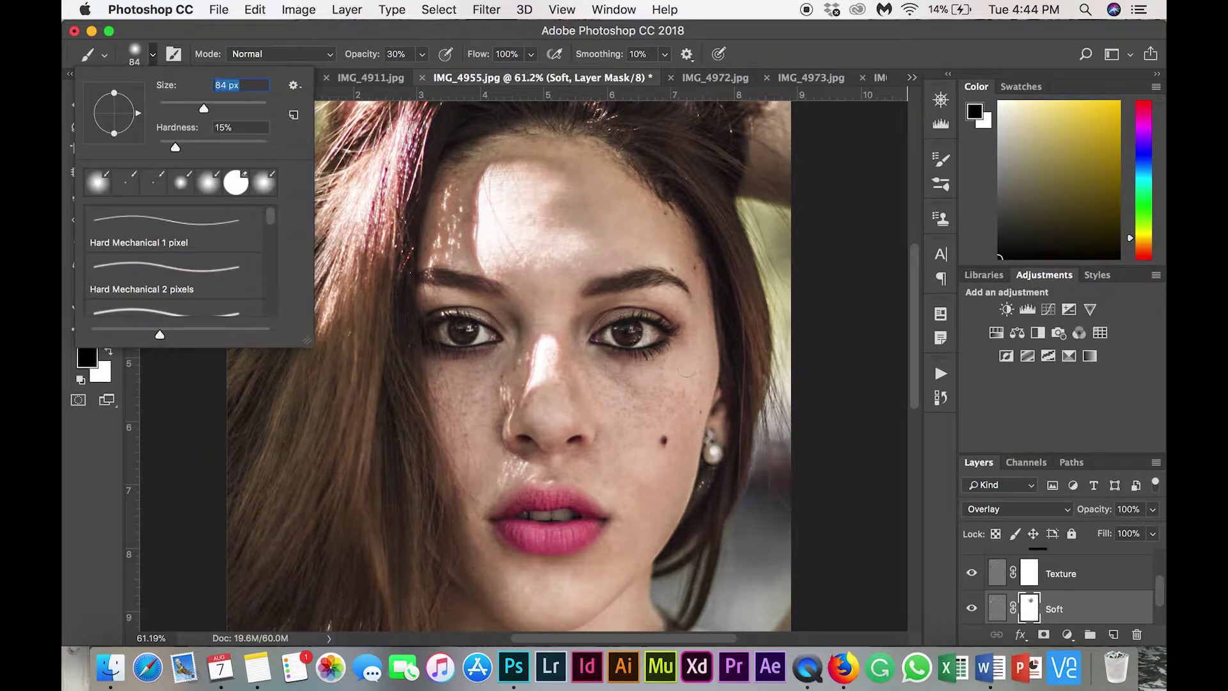
{"action": "type", "text": "134"}
{"action": "key", "text": "Return"}
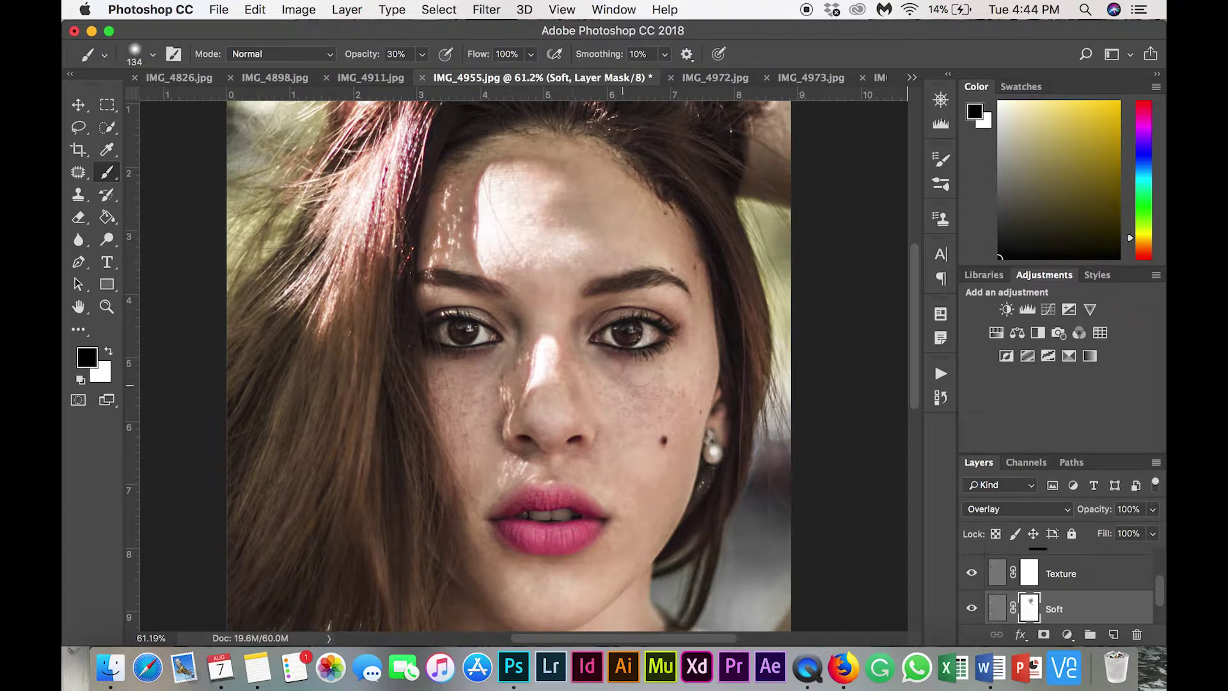
- Set the brush size to 175 px and paint black over the cheek and around the nose and mouth on the Soft layer's mask
{"action": "scroll", "coordinate": [631, 371], "scroll_direction": "down", "scroll_amount": 5}
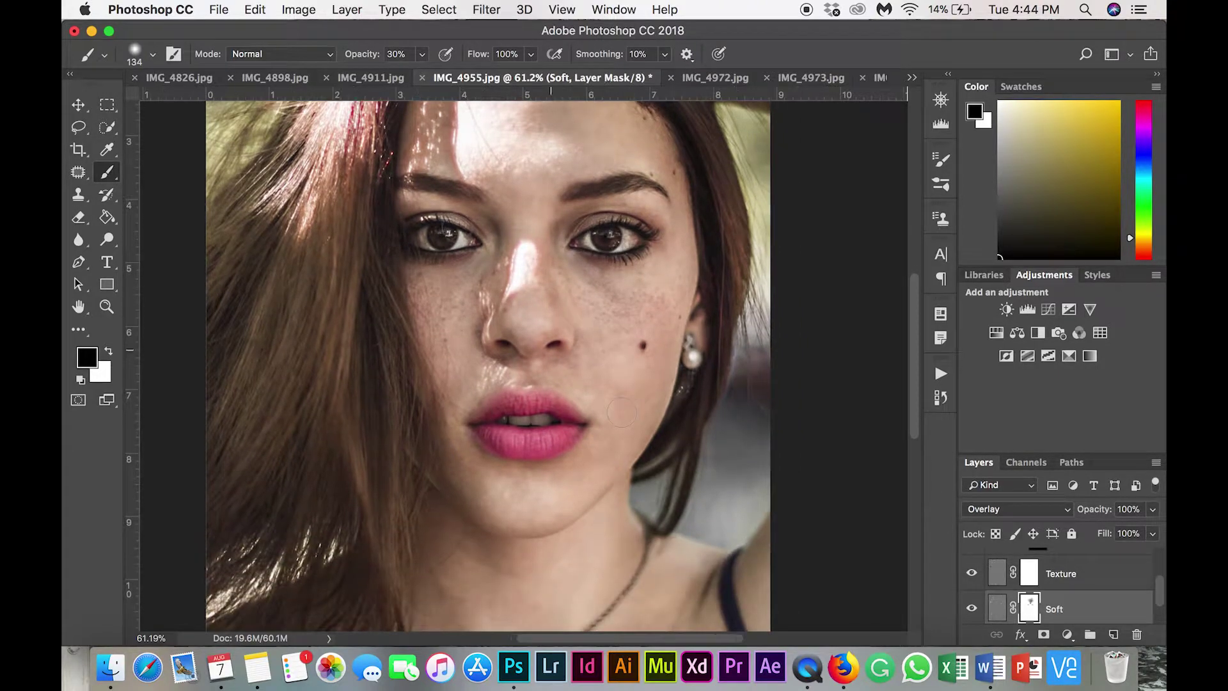
{"action": "left_click", "coordinate": [153, 54]}
{"action": "left_click_drag", "start_coordinate": [189, 108], "coordinate": [233, 109]}
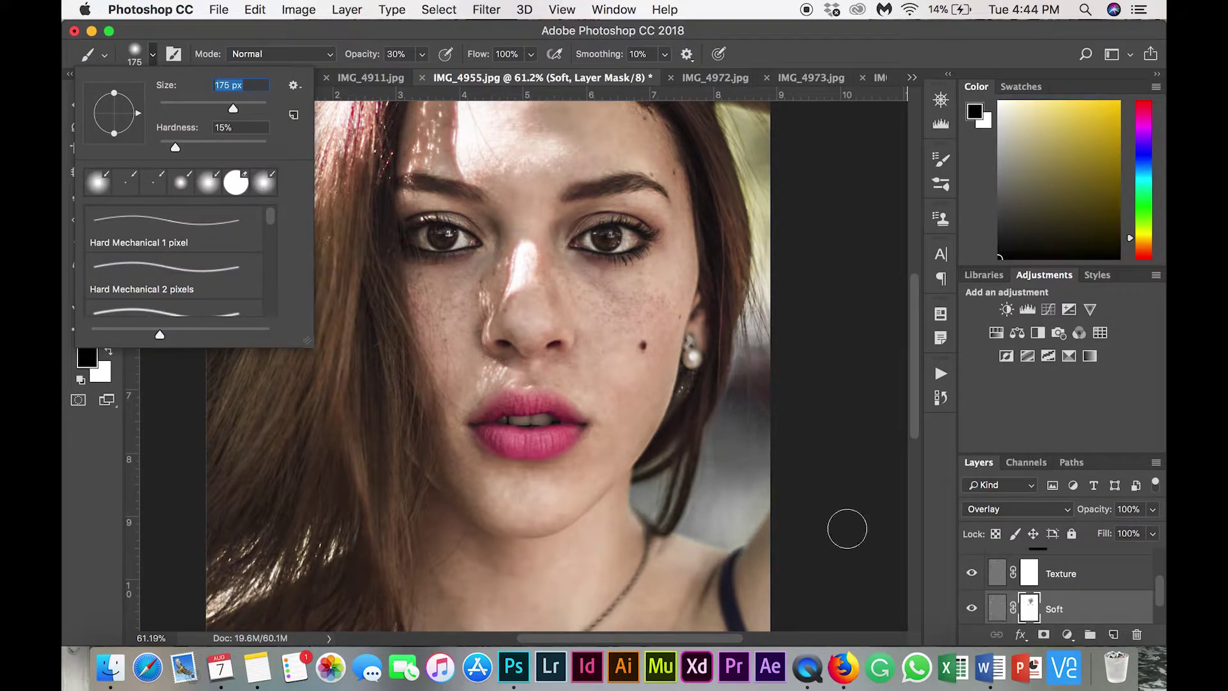
{"action": "key", "text": "Return"}
{"action": "left_click", "coordinate": [625, 438]}
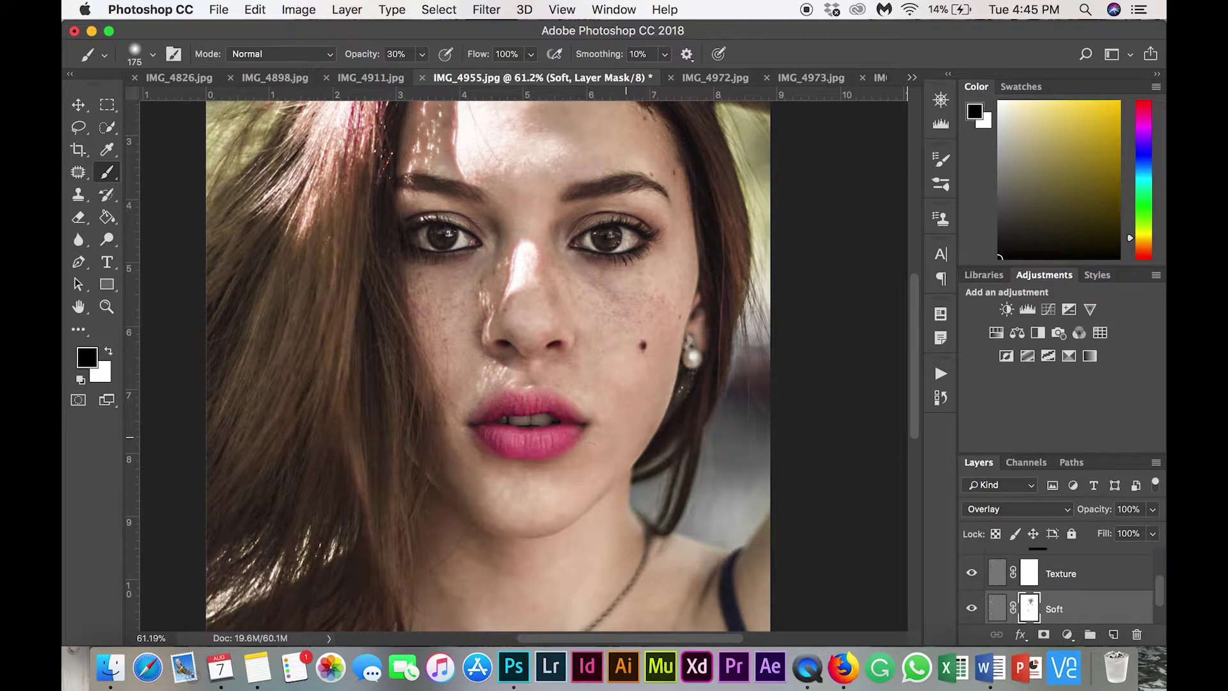
{"action": "left_click", "coordinate": [641, 369]}
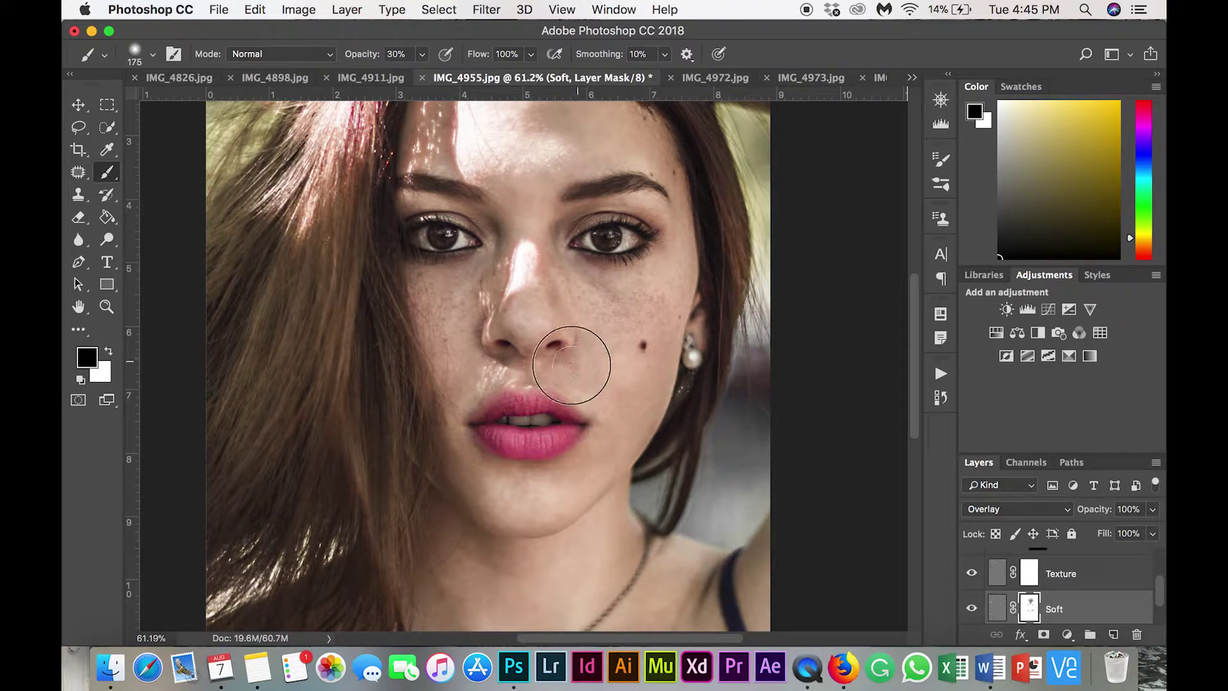
{"action": "left_click", "coordinate": [489, 369]}
{"action": "left_click", "coordinate": [571, 341]}
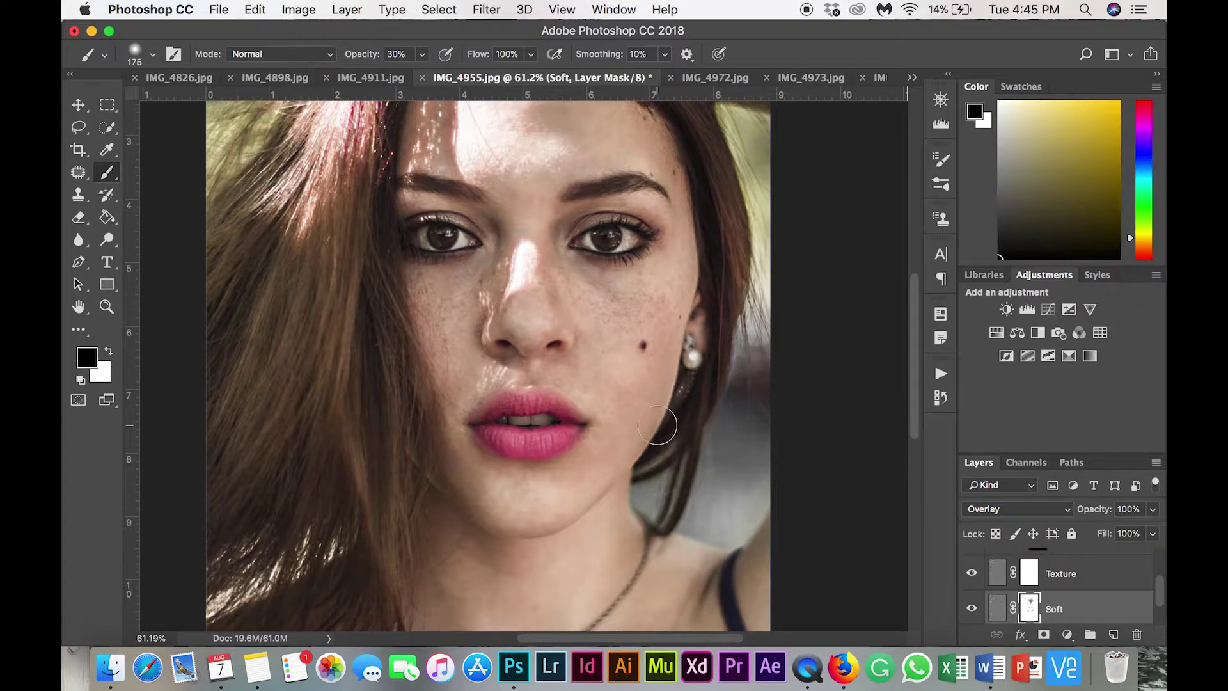
- Paint black down the neck on the Soft layer's mask
{"action": "scroll", "coordinate": [657, 425], "scroll_direction": "down", "scroll_amount": 6}
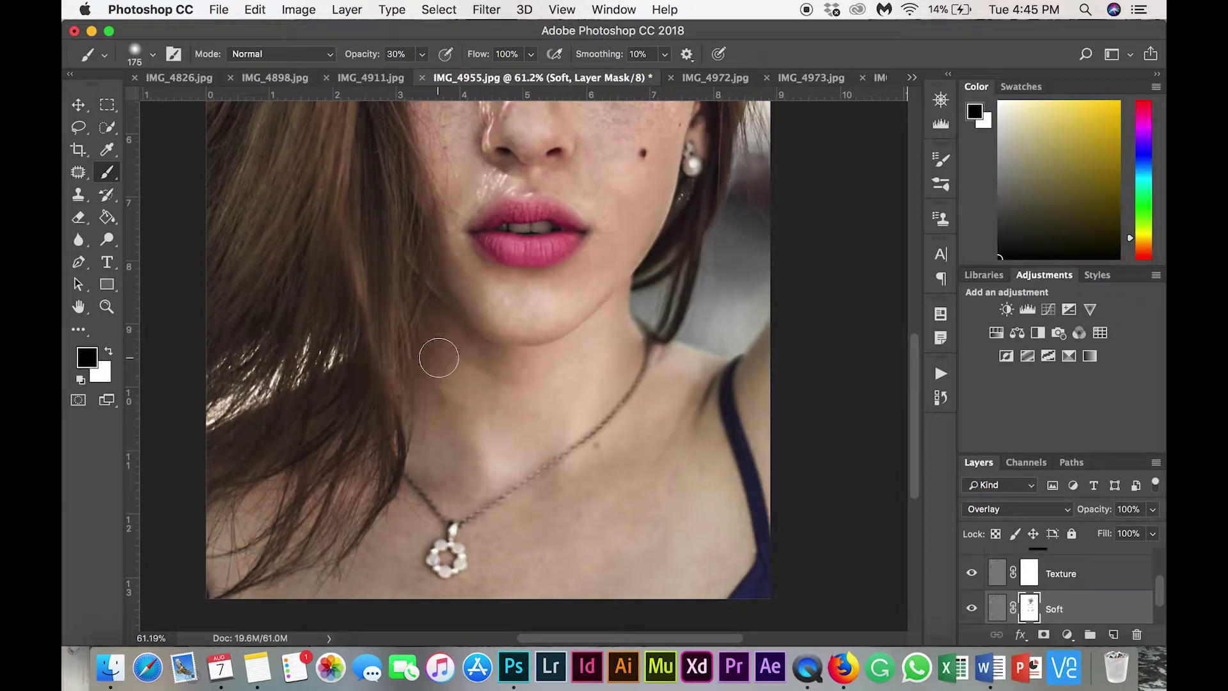
{"action": "mouse_move", "coordinate": [439, 357]}
{"action": "left_mouse_down"}
{"action": "mouse_move", "coordinate": [507, 392]}
{"action": "mouse_move", "coordinate": [441, 459]}
{"action": "left_mouse_up"}
{"action": "scroll", "coordinate": [488, 365], "scroll_direction": "up", "scroll_amount": 7}
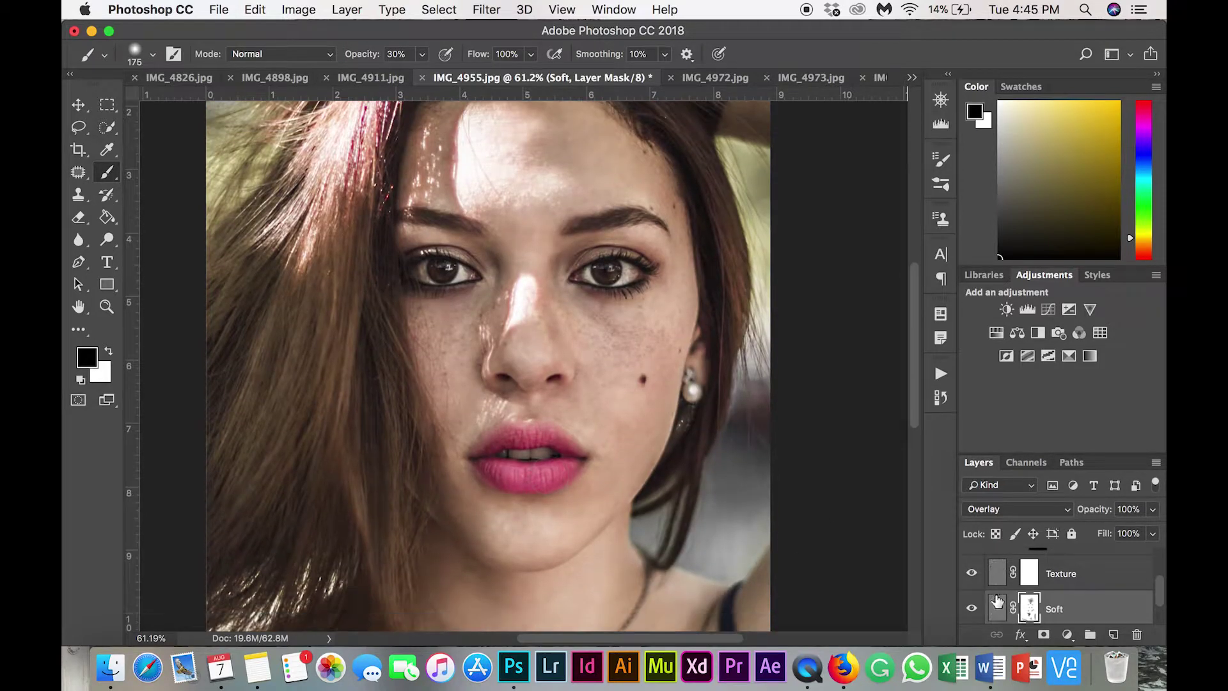
- Select the Texture layer's mask and paint black over the eyes, nose and lips
{"action": "left_click", "coordinate": [1024, 579]}
{"action": "scroll", "coordinate": [524, 174], "scroll_direction": "up", "scroll_amount": 1}
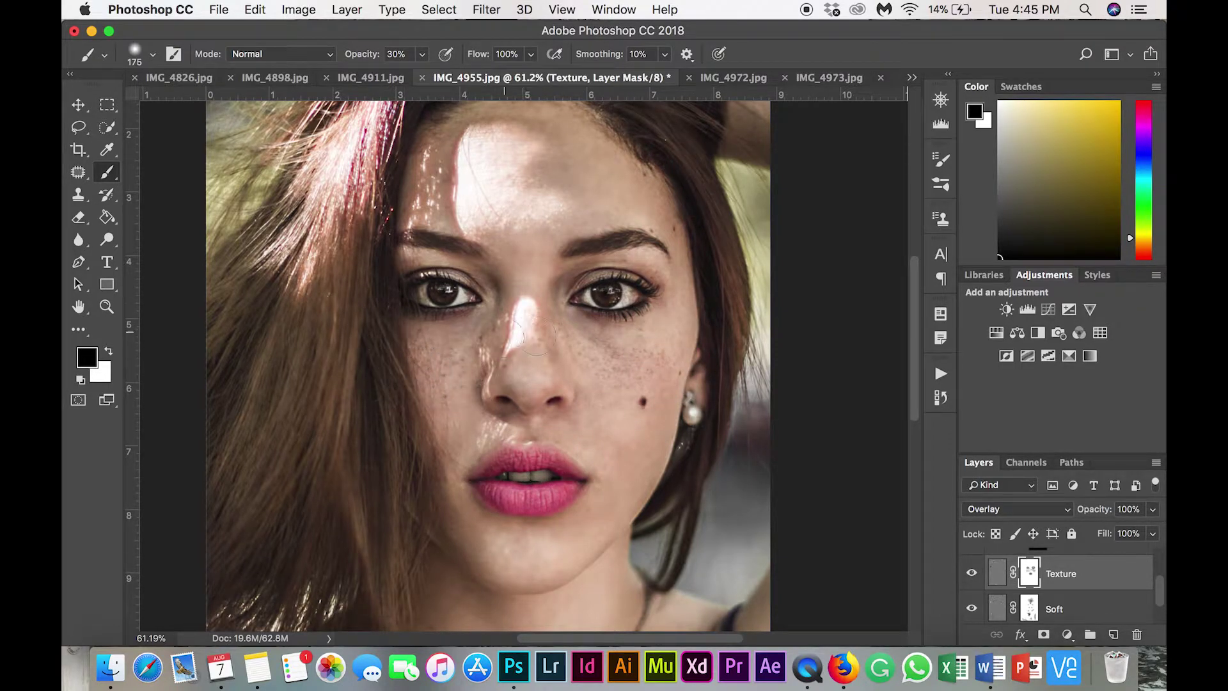
{"action": "scroll", "coordinate": [708, 351], "scroll_direction": "up", "scroll_amount": 2}
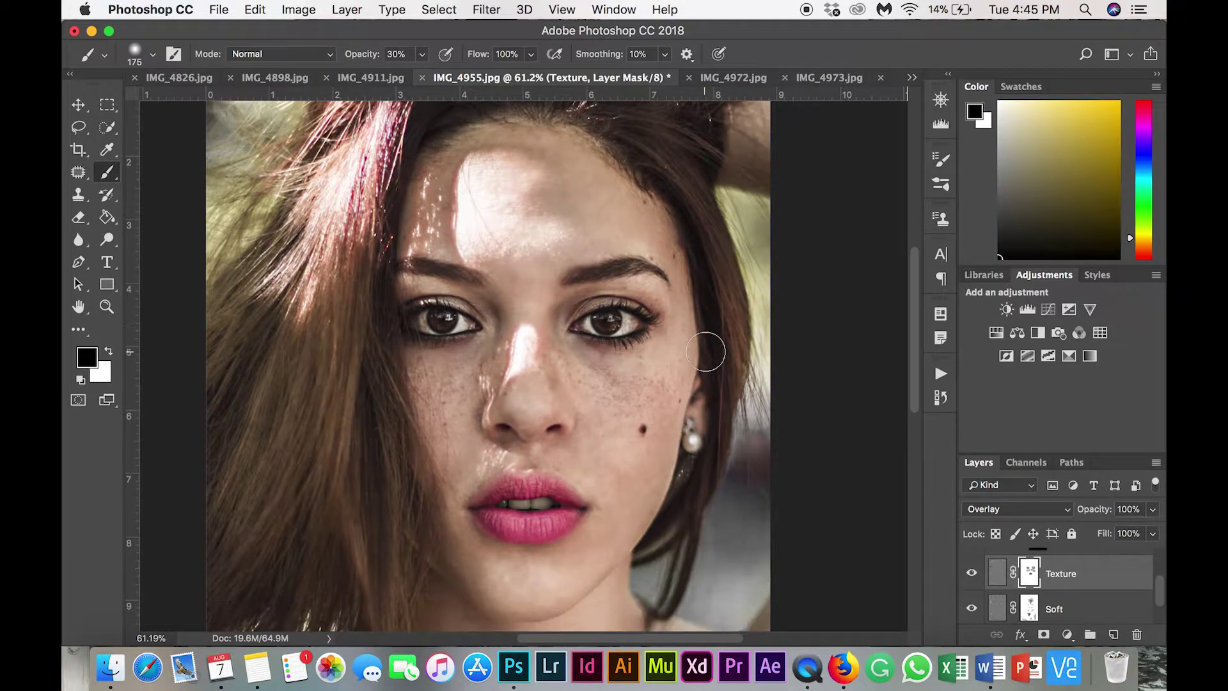
- Set the brush size to 412 px and paint black over the hair on the Texture layer's mask
{"action": "scroll", "coordinate": [702, 355], "scroll_direction": "down", "scroll_amount": 5}
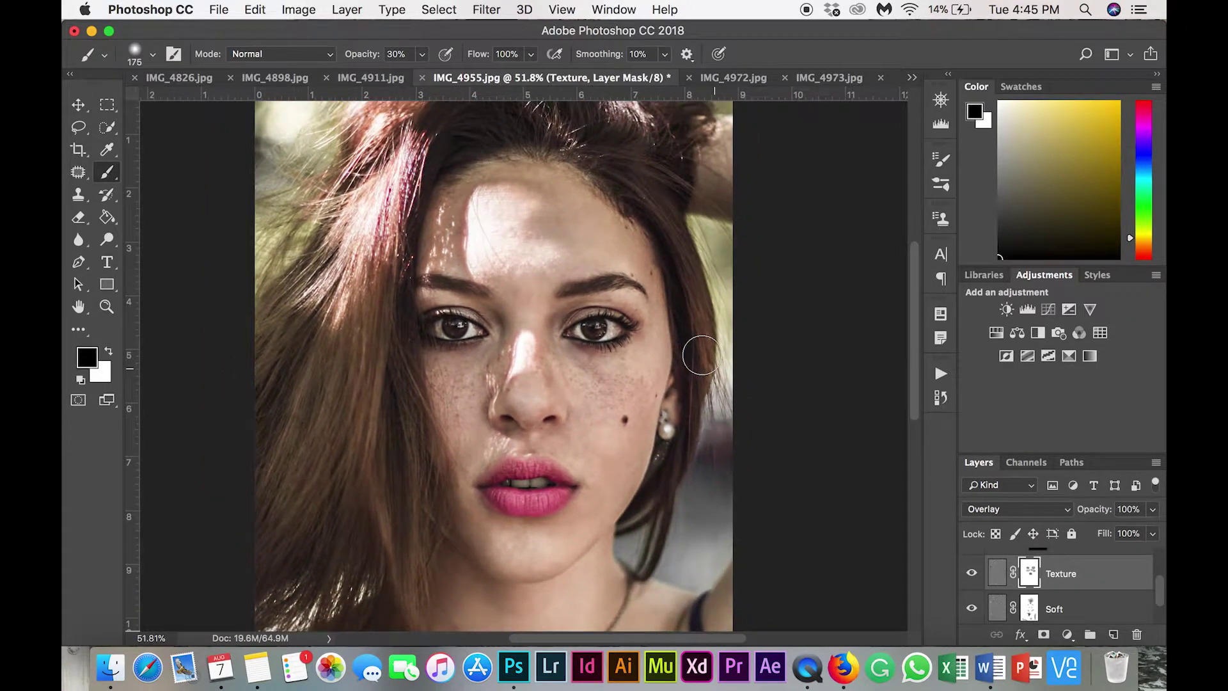
{"action": "scroll", "coordinate": [701, 355], "scroll_direction": "down", "scroll_amount": 5}
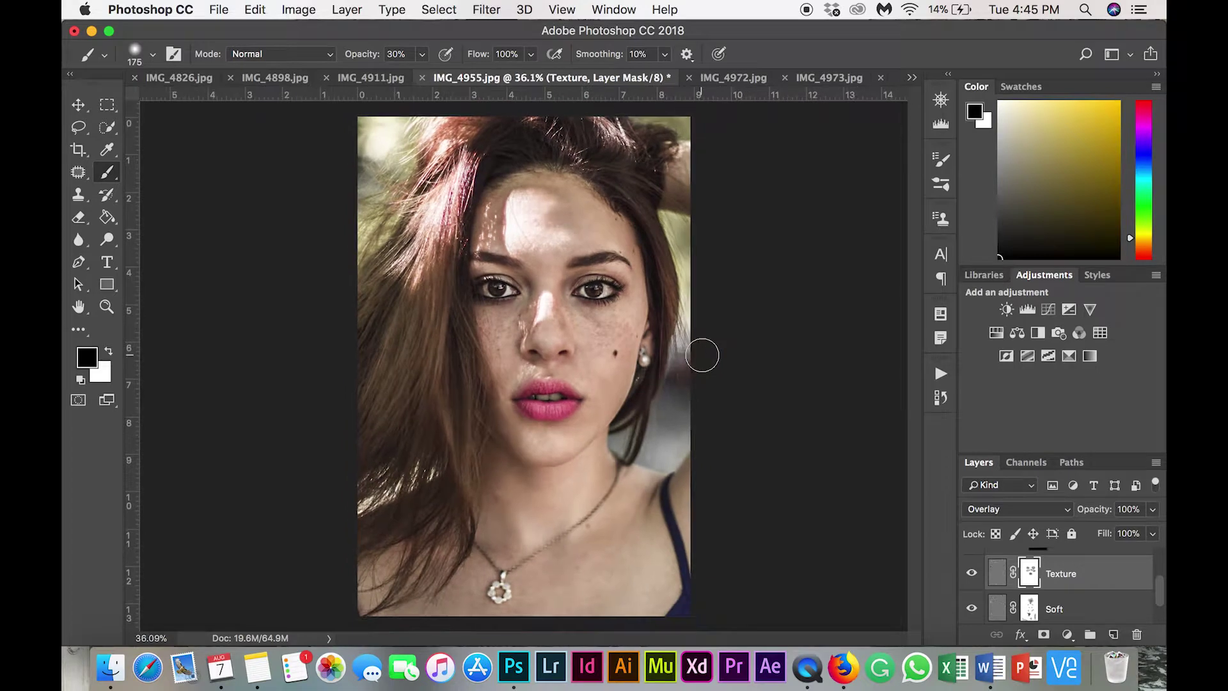
{"action": "left_click", "coordinate": [153, 54]}
{"action": "left_click", "coordinate": [250, 107]}
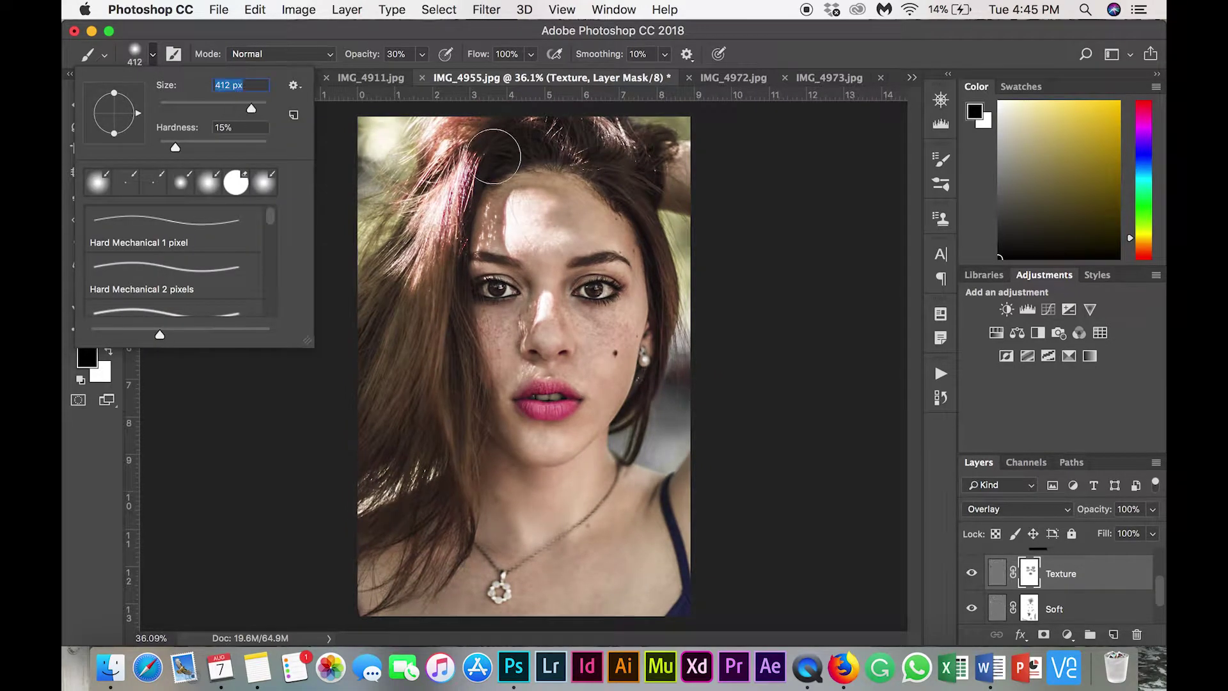
{"action": "mouse_move", "coordinate": [431, 297]}
{"action": "left_mouse_down"}
{"action": "mouse_move", "coordinate": [416, 257]}
{"action": "mouse_move", "coordinate": [405, 364]}
{"action": "mouse_move", "coordinate": [456, 445]}
{"action": "mouse_move", "coordinate": [467, 524]}
{"action": "left_mouse_up"}
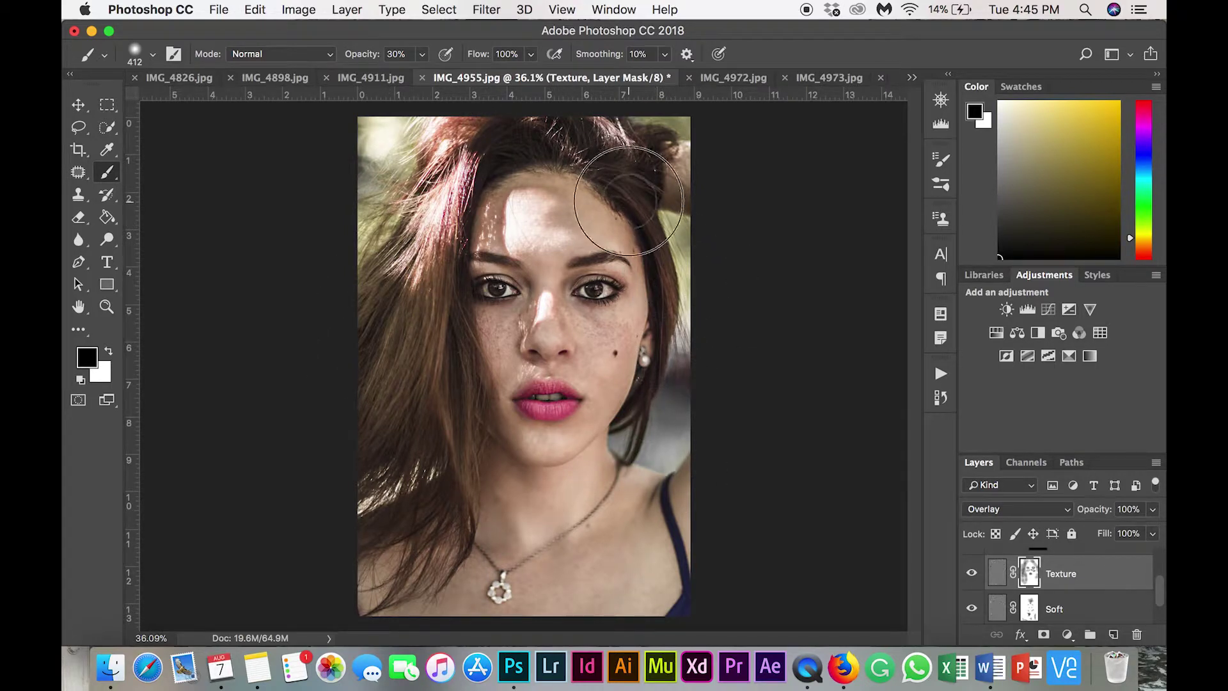
{"action": "mouse_move", "coordinate": [464, 200]}
{"action": "left_mouse_down"}
{"action": "mouse_move", "coordinate": [443, 388]}
{"action": "mouse_move", "coordinate": [462, 383]}
{"action": "mouse_move", "coordinate": [459, 554]}
{"action": "mouse_move", "coordinate": [434, 590]}
{"action": "mouse_move", "coordinate": [384, 569]}
{"action": "left_mouse_up"}
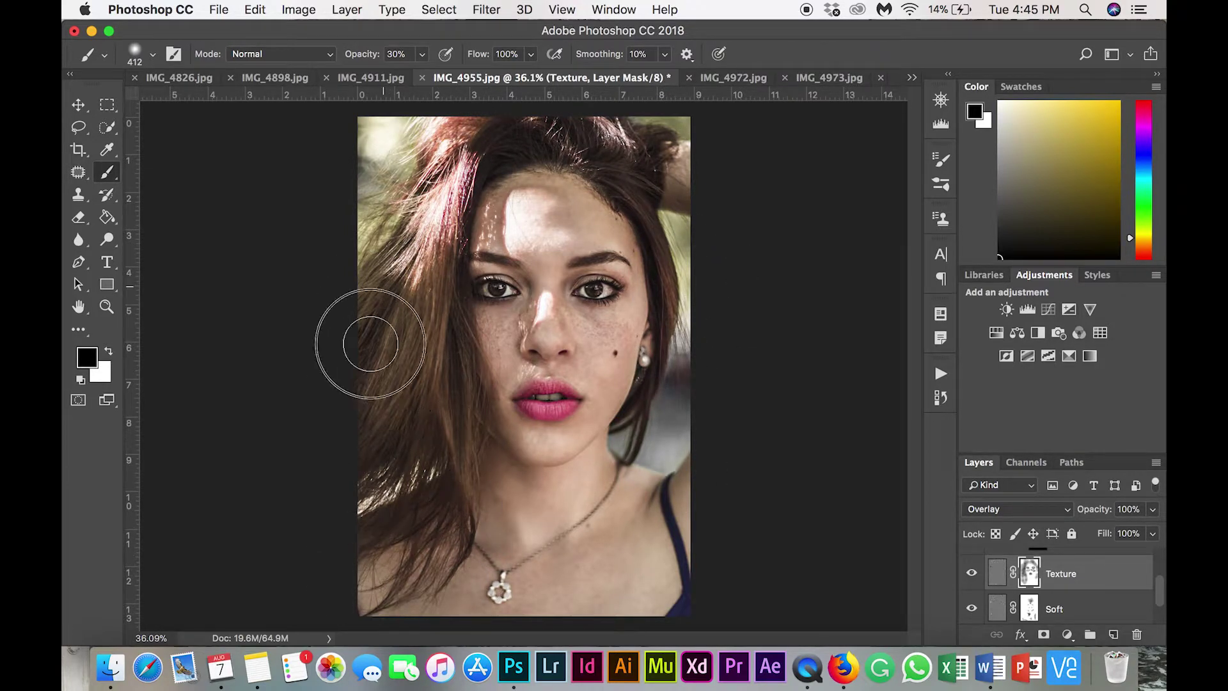
- Select the Shadows layer's mask and set up a white brush with a size of 162 px and 5% opacity
{"action": "scroll", "coordinate": [687, 140], "scroll_direction": "up", "scroll_amount": 4}
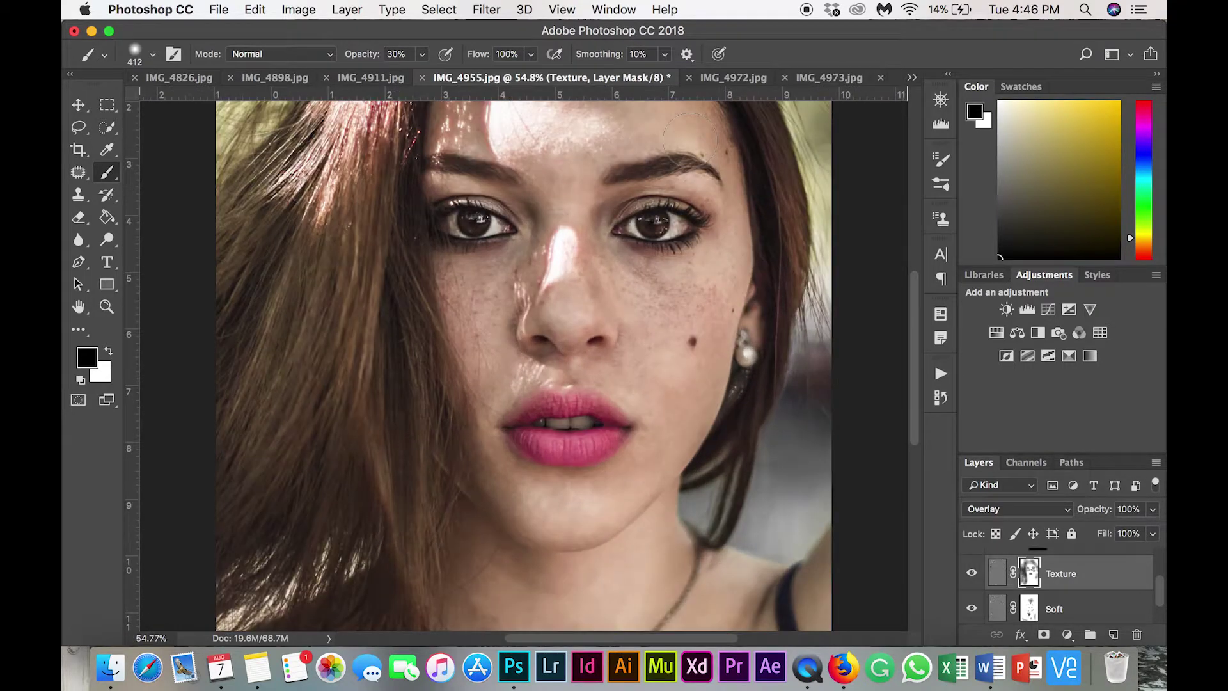
{"action": "scroll", "coordinate": [690, 139], "scroll_direction": "up", "scroll_amount": 3}
{"action": "scroll", "coordinate": [684, 149], "scroll_direction": "up", "scroll_amount": 2}
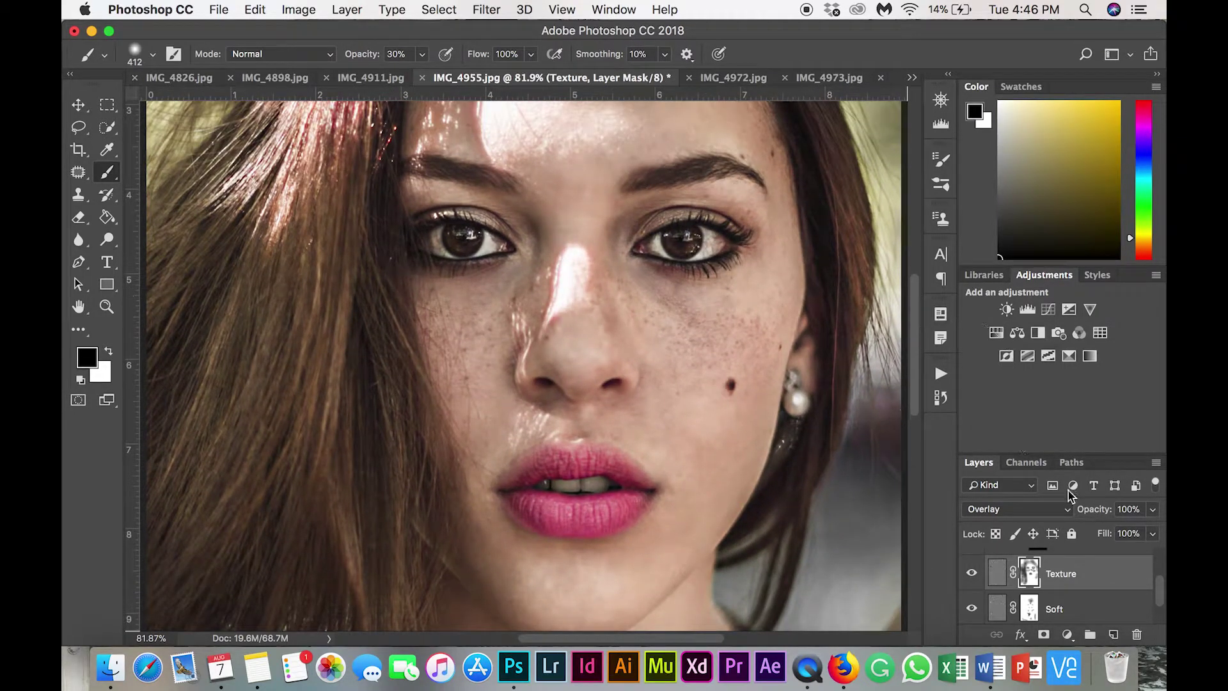
{"action": "scroll", "coordinate": [1070, 599], "scroll_direction": "up", "scroll_amount": 3}
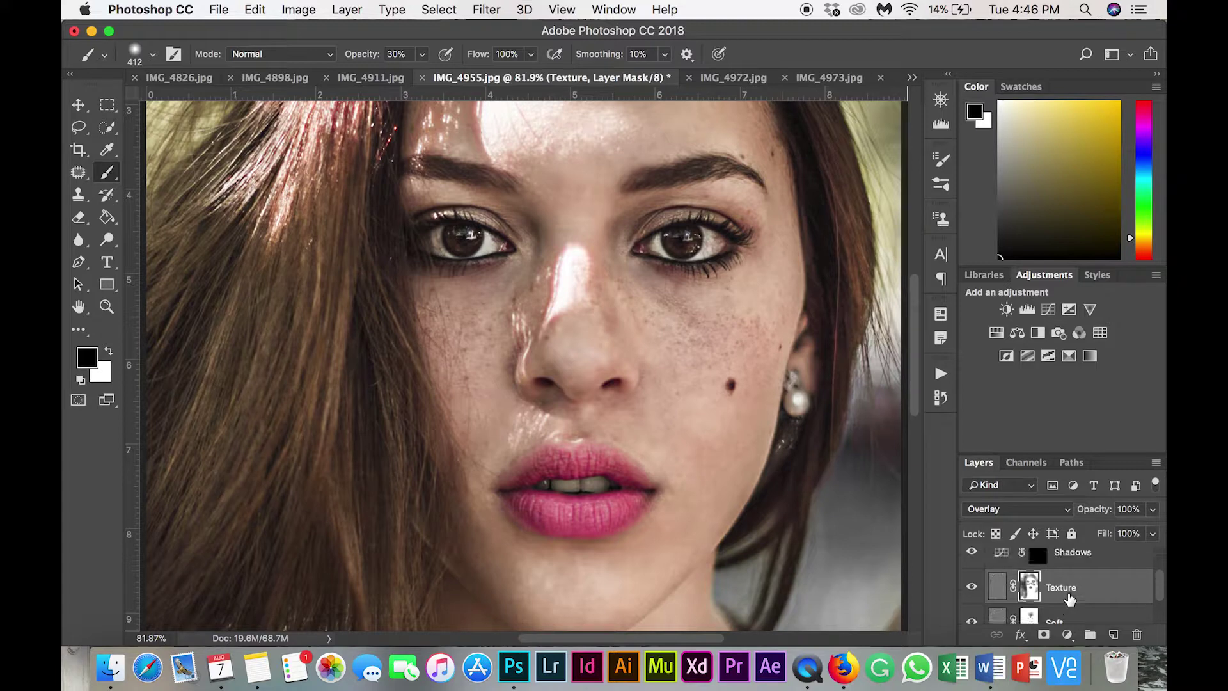
{"action": "left_click", "coordinate": [1040, 590]}
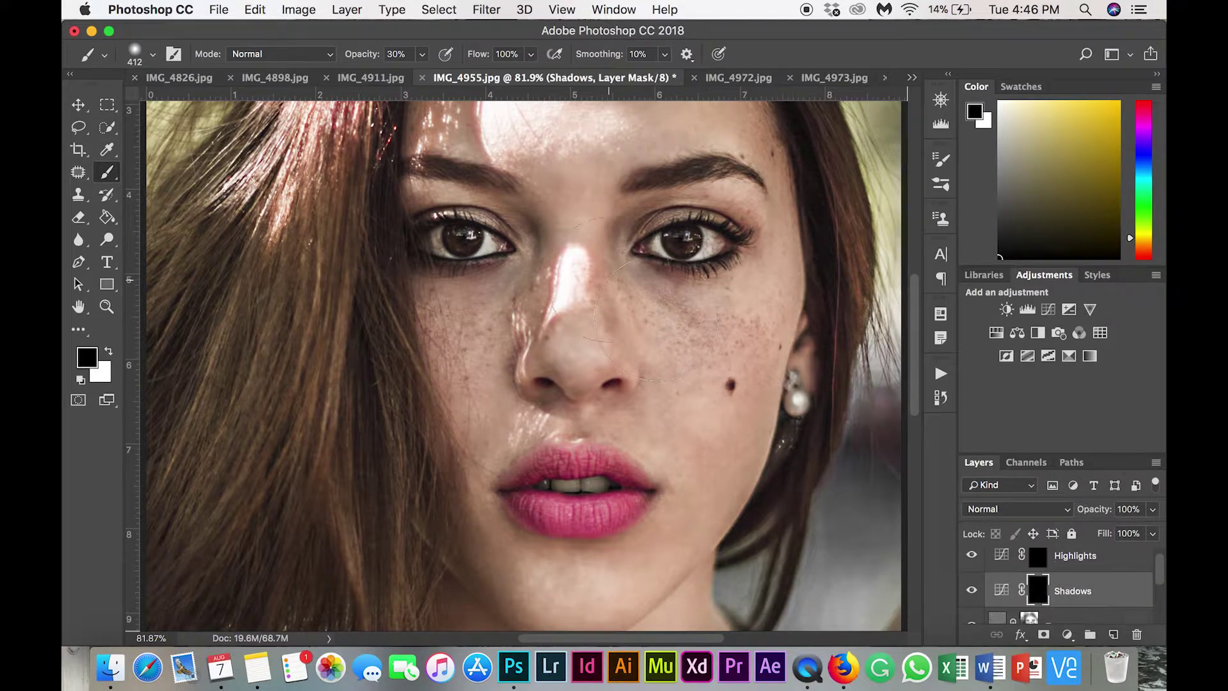
{"action": "scroll", "coordinate": [601, 293], "scroll_direction": "down", "scroll_amount": 1}
{"action": "left_click", "coordinate": [153, 54]}
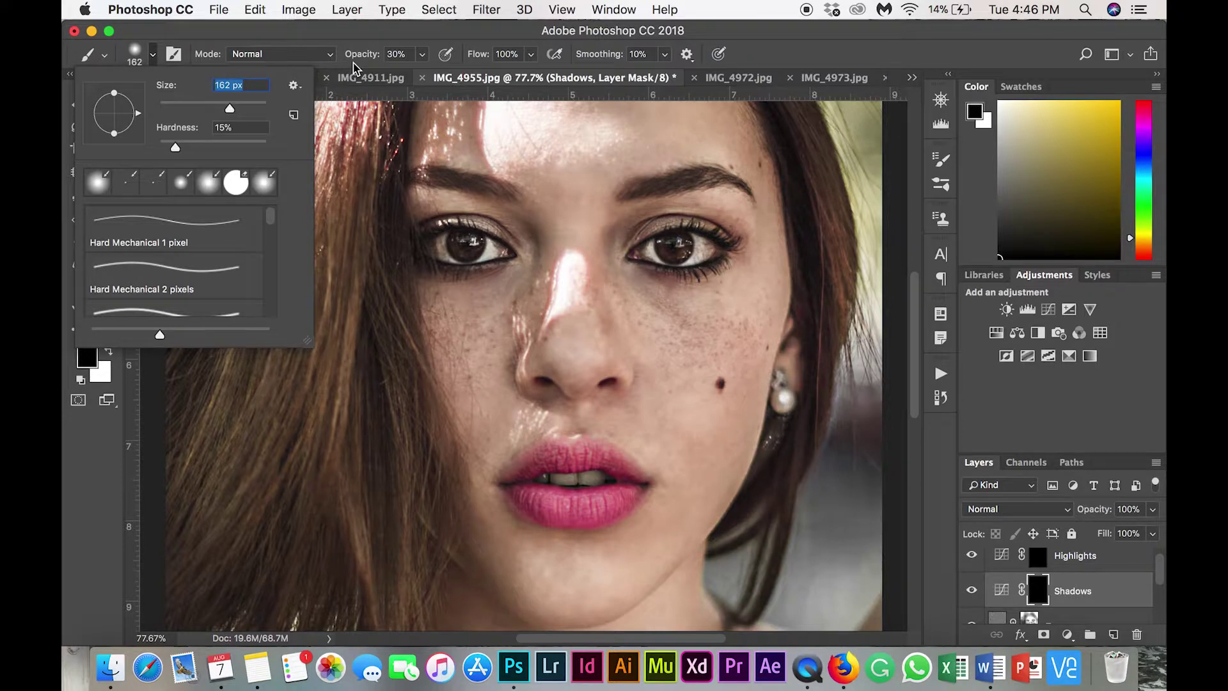
{"action": "left_click", "coordinate": [397, 54]}
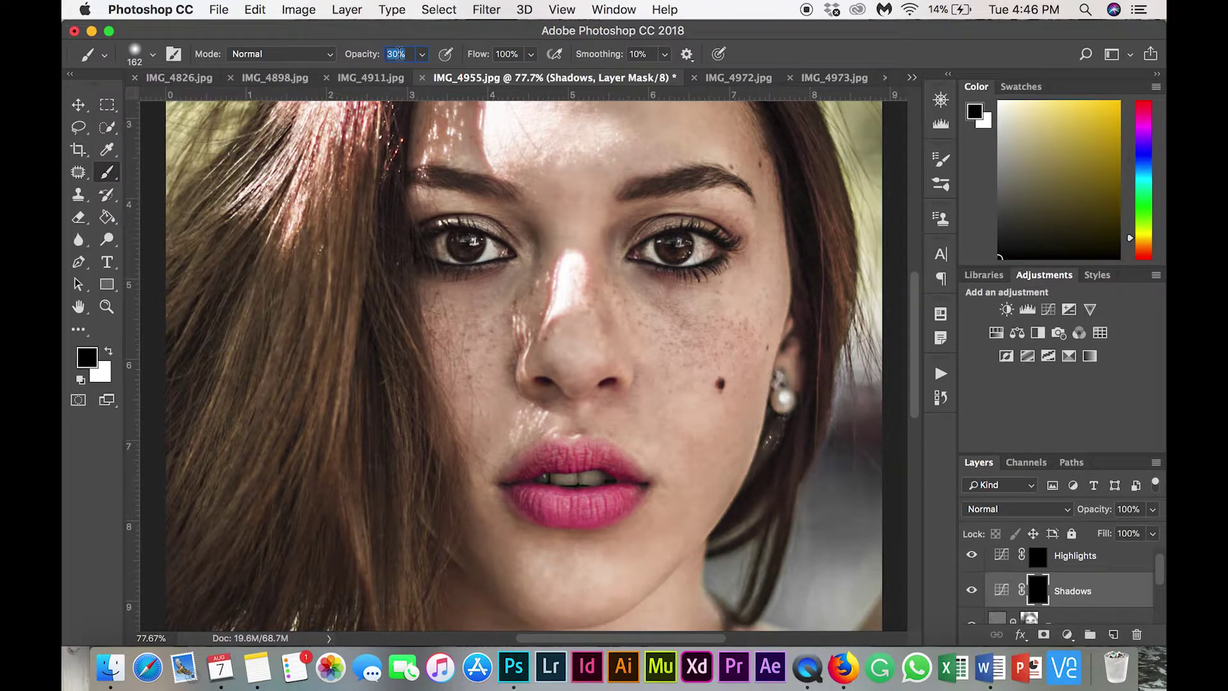
{"action": "type", "text": "5"}
{"action": "left_click", "coordinate": [109, 352]}
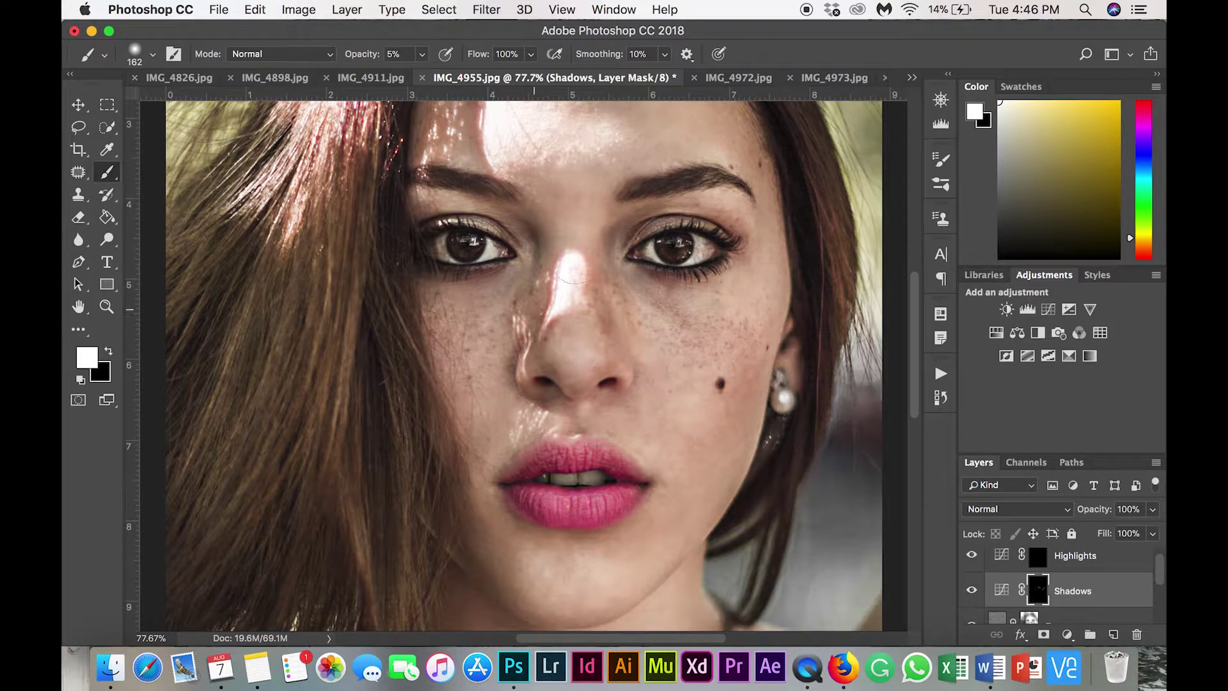
- Paint white along the side of the nose and over both upper eyelids on the Shadows layer's mask
{"action": "left_click", "coordinate": [527, 376]}
{"action": "left_click", "coordinate": [539, 324]}
{"action": "scroll", "coordinate": [710, 218], "scroll_direction": "up", "scroll_amount": 2}
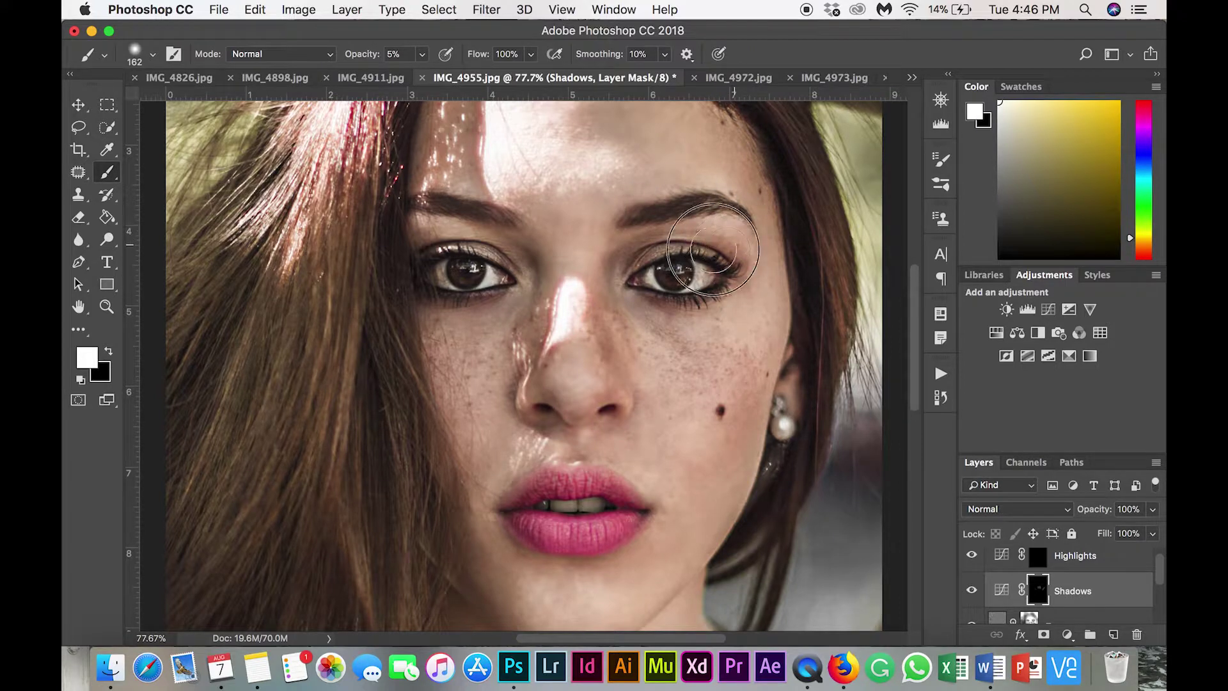
{"action": "left_click_drag", "start_coordinate": [703, 238], "coordinate": [657, 244]}
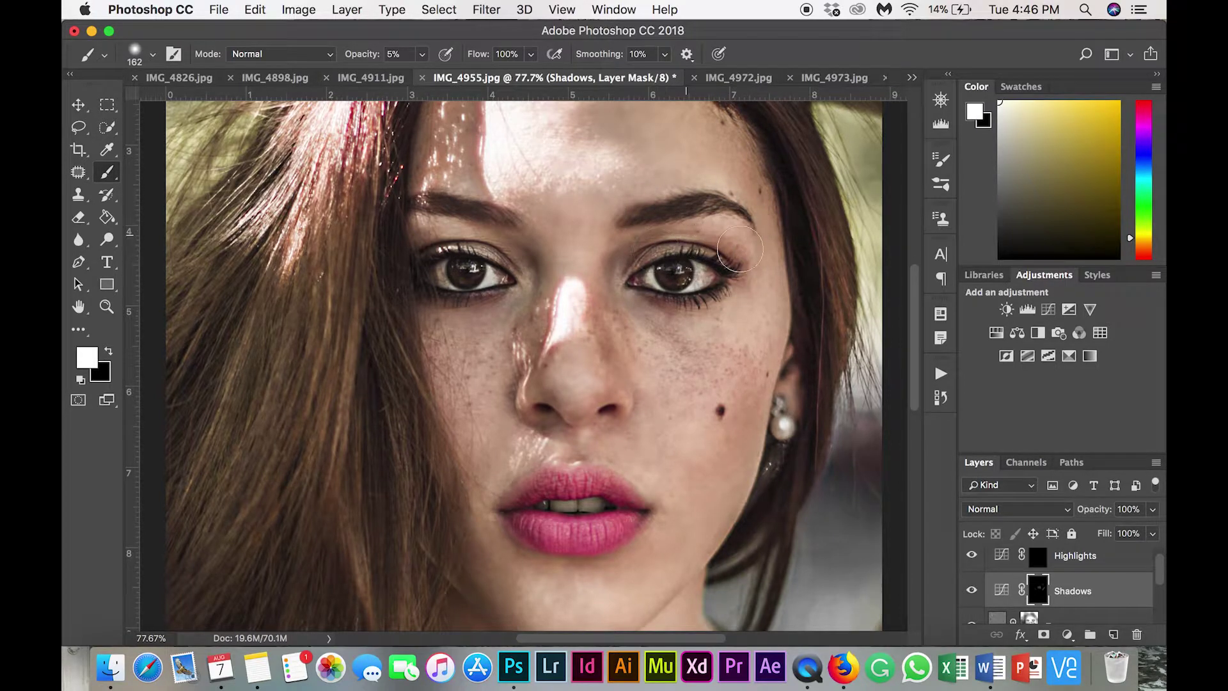
{"action": "left_click", "coordinate": [731, 253]}
{"action": "left_click_drag", "start_coordinate": [478, 243], "coordinate": [426, 243]}
{"action": "mouse_move", "coordinate": [487, 211]}
{"action": "left_mouse_down"}
{"action": "mouse_move", "coordinate": [472, 211]}
{"action": "mouse_move", "coordinate": [497, 218]}
{"action": "mouse_move", "coordinate": [438, 209]}
{"action": "left_mouse_up"}
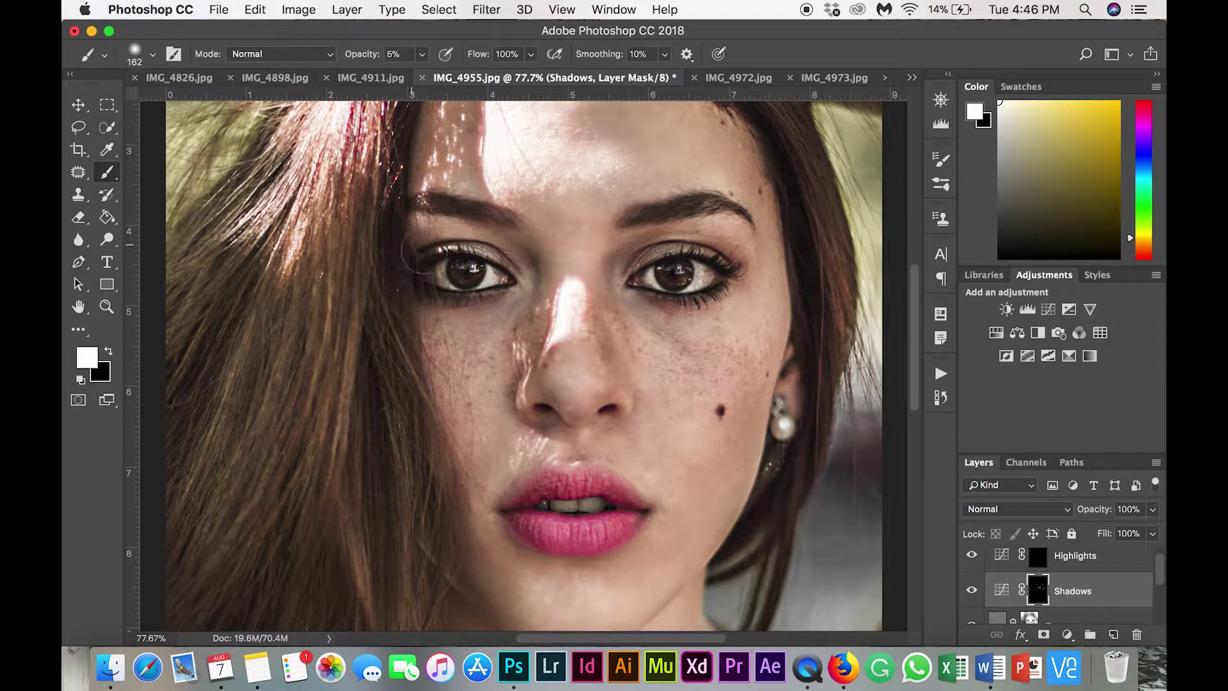
- Set the brush size to 81 px and paint white closely around both eyes on the Shadows layer's mask
{"action": "left_click", "coordinate": [147, 60]}
{"action": "left_click", "coordinate": [201, 107]}
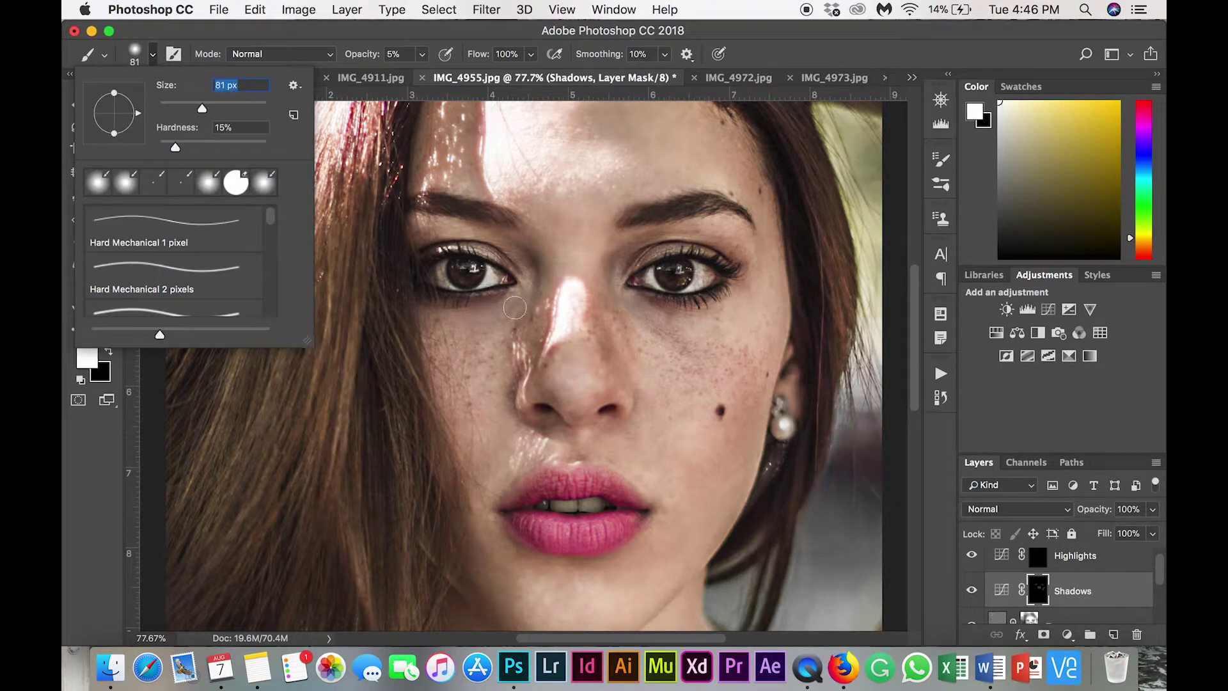
{"action": "left_click_drag", "start_coordinate": [481, 301], "coordinate": [422, 296]}
{"action": "mouse_move", "coordinate": [663, 301]}
{"action": "left_mouse_down"}
{"action": "mouse_move", "coordinate": [725, 286]}
{"action": "mouse_move", "coordinate": [715, 296]}
{"action": "mouse_move", "coordinate": [738, 278]}
{"action": "mouse_move", "coordinate": [697, 241]}
{"action": "mouse_move", "coordinate": [661, 244]}
{"action": "mouse_move", "coordinate": [723, 261]}
{"action": "mouse_move", "coordinate": [725, 281]}
{"action": "mouse_move", "coordinate": [734, 258]}
{"action": "left_mouse_up"}
{"action": "mouse_move", "coordinate": [420, 266]}
{"action": "left_mouse_down"}
{"action": "mouse_move", "coordinate": [435, 241]}
{"action": "mouse_move", "coordinate": [506, 256]}
{"action": "mouse_move", "coordinate": [425, 241]}
{"action": "mouse_move", "coordinate": [422, 263]}
{"action": "mouse_move", "coordinate": [464, 232]}
{"action": "left_mouse_up"}
- Set the brush size to 476 px and paint white along the hairline and forehead edges on the Shadows layer's mask
{"action": "scroll", "coordinate": [458, 231], "scroll_direction": "up", "scroll_amount": 3}
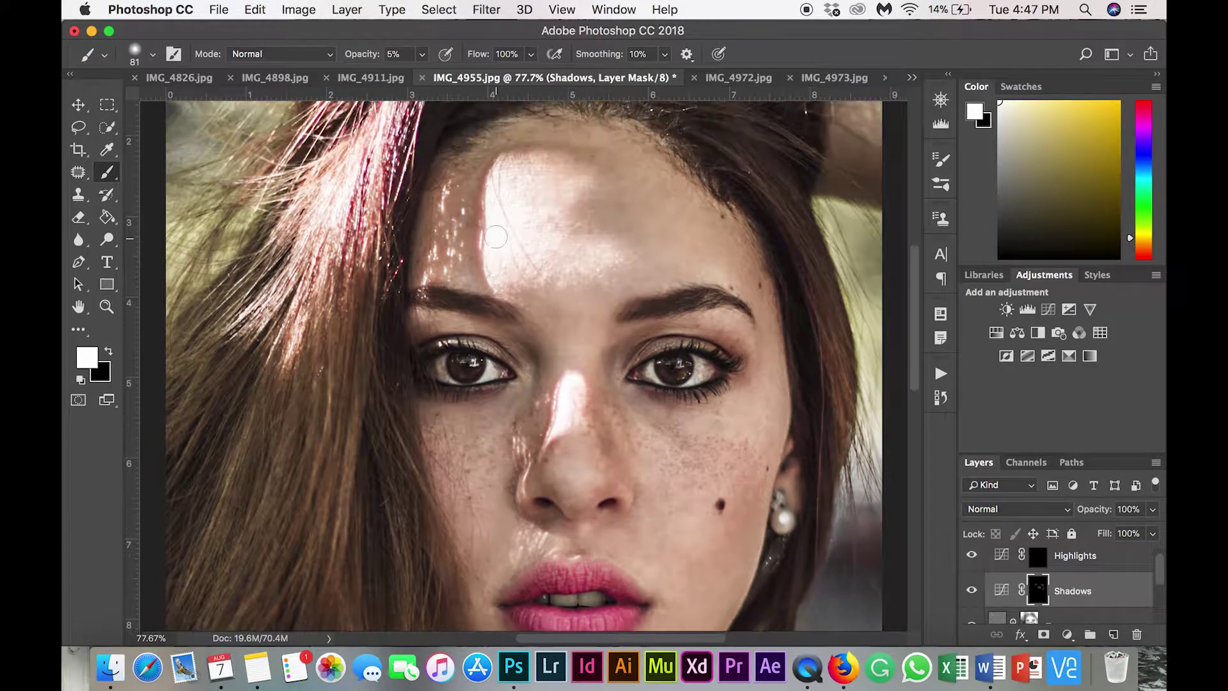
{"action": "left_click", "coordinate": [152, 55]}
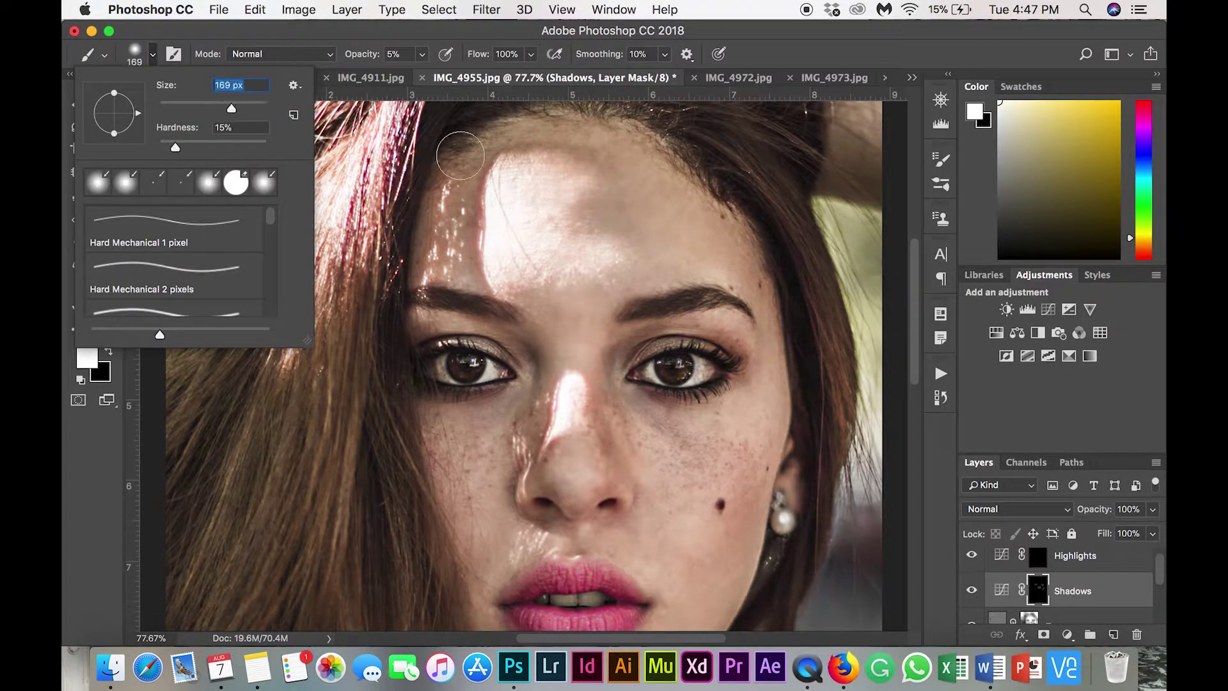
{"action": "type", "text": "476"}
{"action": "key", "text": "Return"}
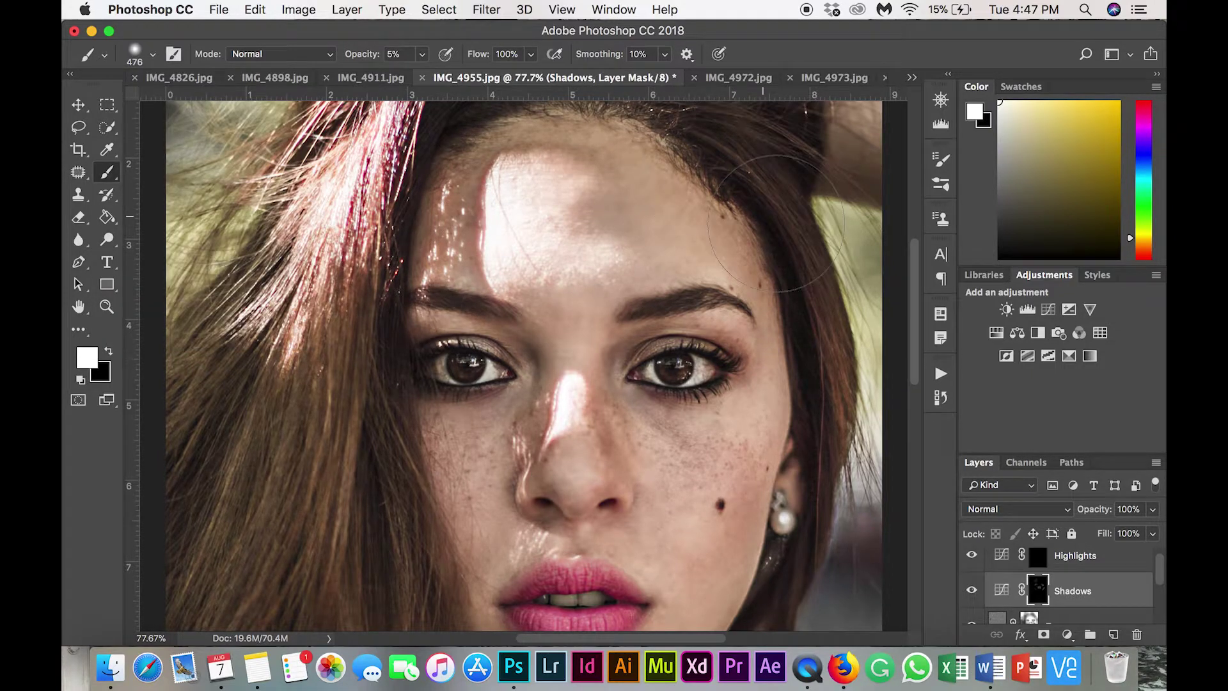
{"action": "left_click_drag", "start_coordinate": [464, 142], "coordinate": [381, 147]}
{"action": "scroll", "coordinate": [371, 217], "scroll_direction": "down", "scroll_amount": 5}
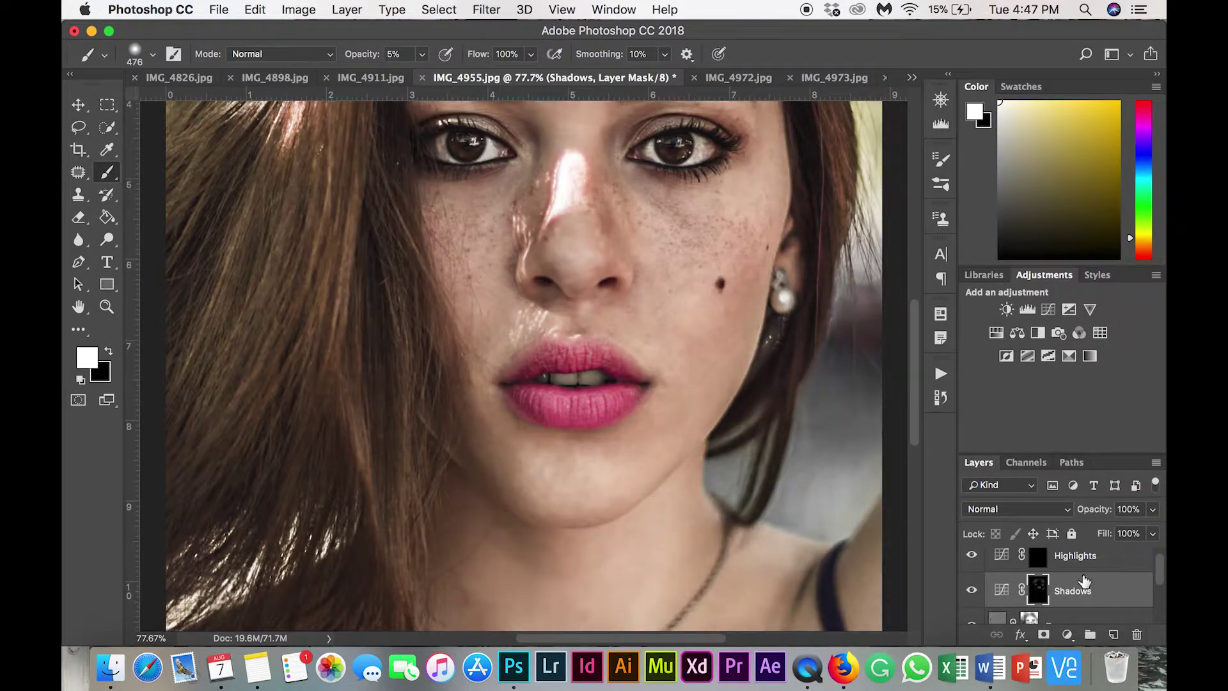
- Select the Highlights layer's mask and set the brush size to 185 px
{"action": "scroll", "coordinate": [1052, 588], "scroll_direction": "up", "scroll_amount": 1}
{"action": "left_click", "coordinate": [1038, 566]}
{"action": "scroll", "coordinate": [524, 320], "scroll_direction": "up", "scroll_amount": 2}
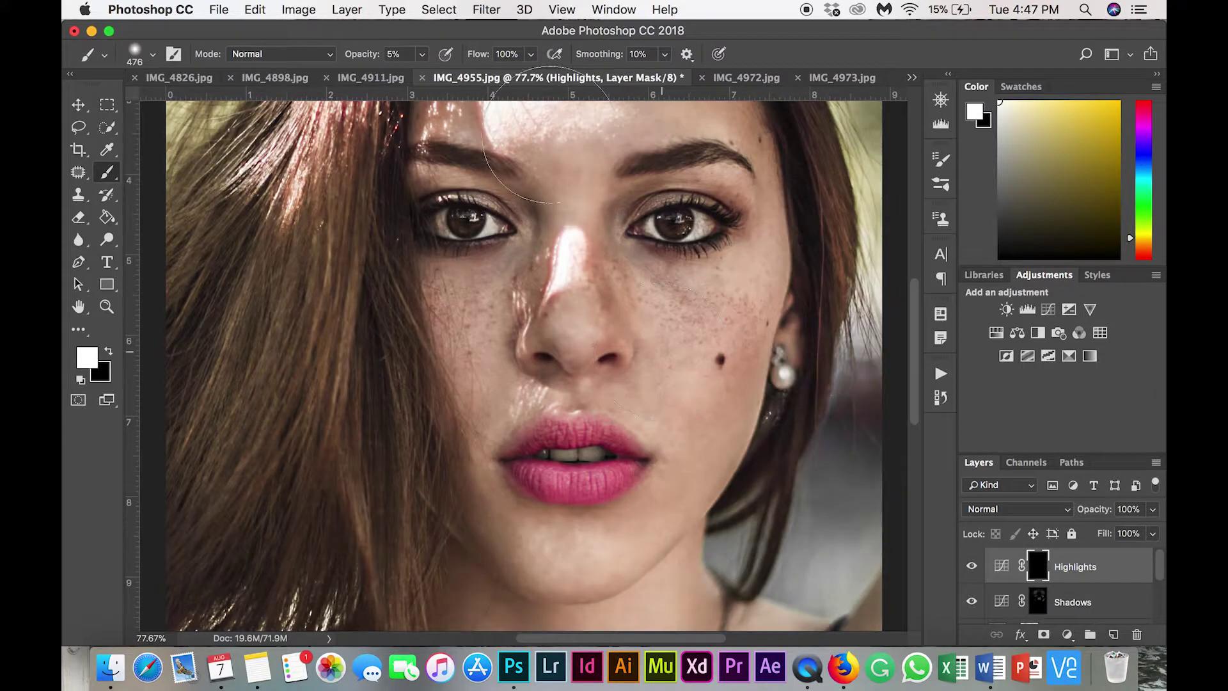
{"action": "left_click", "coordinate": [152, 55]}
{"action": "left_click", "coordinate": [218, 107]}
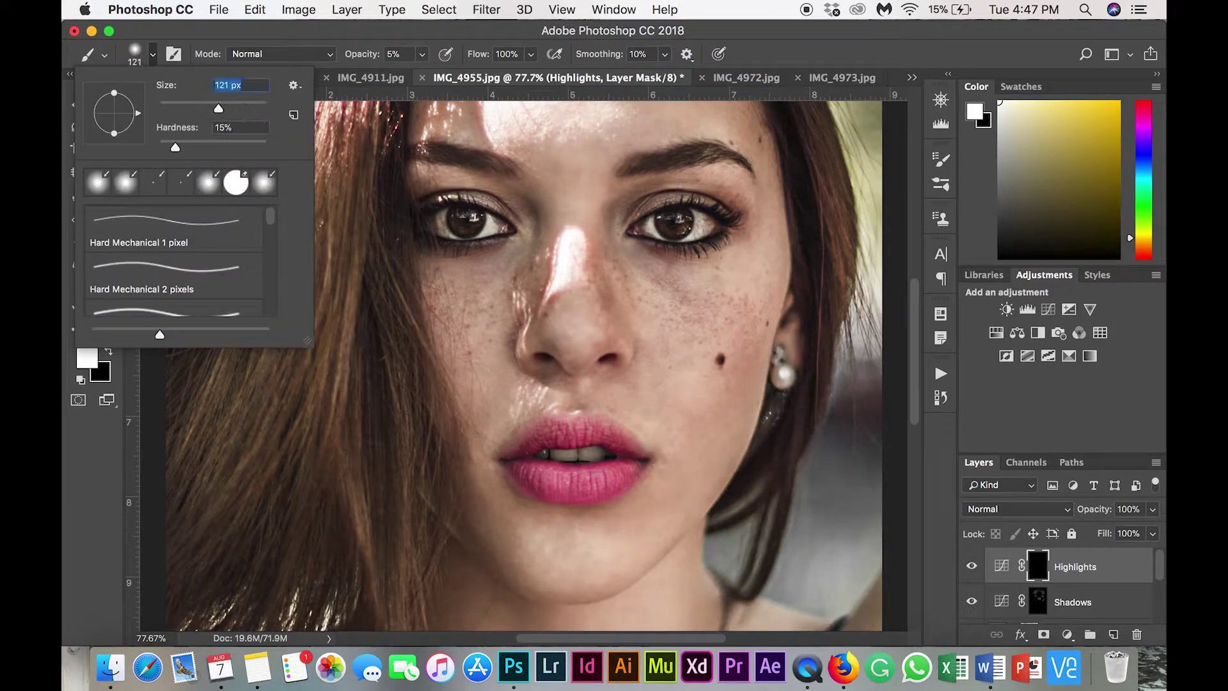
{"action": "key", "text": "Return"}
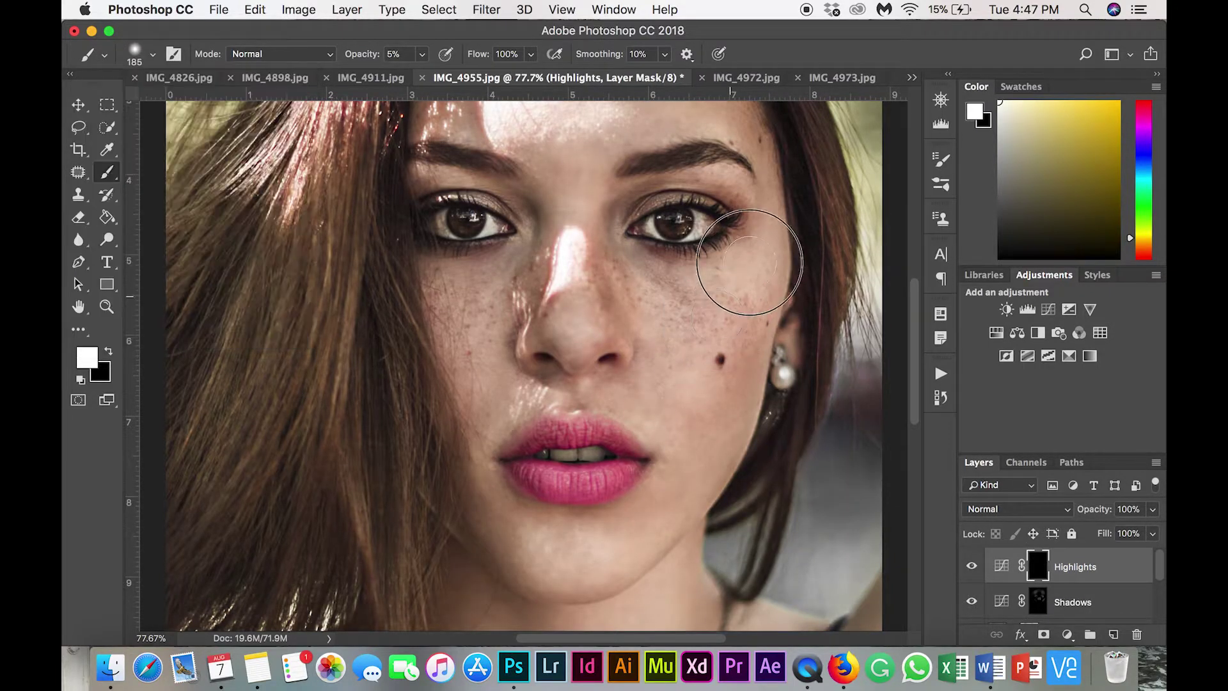
- Paint white over the upper cheeks, the nose and between the eyebrows on the Highlights layer's mask
{"action": "mouse_move", "coordinate": [746, 289]}
{"action": "left_mouse_down"}
{"action": "mouse_move", "coordinate": [763, 249]}
{"action": "mouse_move", "coordinate": [708, 323]}
{"action": "mouse_move", "coordinate": [741, 259]}
{"action": "mouse_move", "coordinate": [718, 288]}
{"action": "mouse_move", "coordinate": [747, 246]}
{"action": "left_mouse_up"}
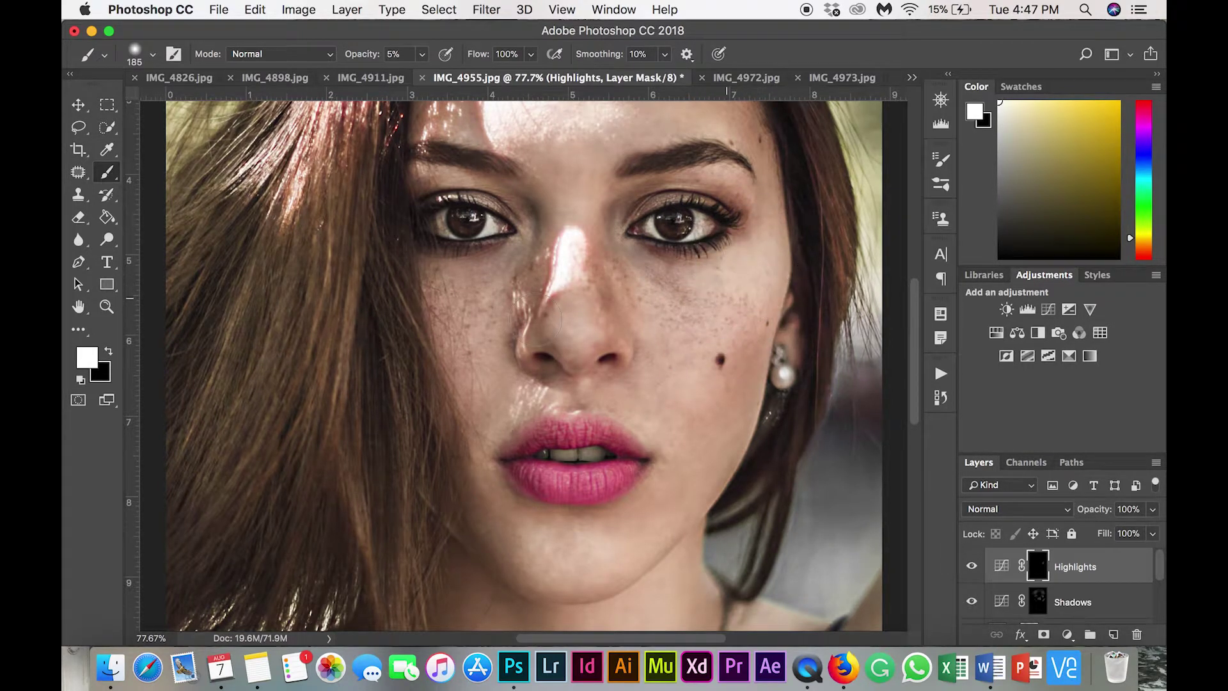
{"action": "mouse_move", "coordinate": [464, 314]}
{"action": "left_mouse_down"}
{"action": "mouse_move", "coordinate": [513, 341]}
{"action": "mouse_move", "coordinate": [572, 192]}
{"action": "mouse_move", "coordinate": [578, 224]}
{"action": "mouse_move", "coordinate": [573, 140]}
{"action": "mouse_move", "coordinate": [589, 335]}
{"action": "mouse_move", "coordinate": [570, 159]}
{"action": "mouse_move", "coordinate": [579, 336]}
{"action": "mouse_move", "coordinate": [574, 86]}
{"action": "mouse_move", "coordinate": [628, 227]}
{"action": "mouse_move", "coordinate": [524, 214]}
{"action": "mouse_move", "coordinate": [560, 186]}
{"action": "left_mouse_up"}
{"action": "scroll", "coordinate": [628, 228], "scroll_direction": "up", "scroll_amount": 3}
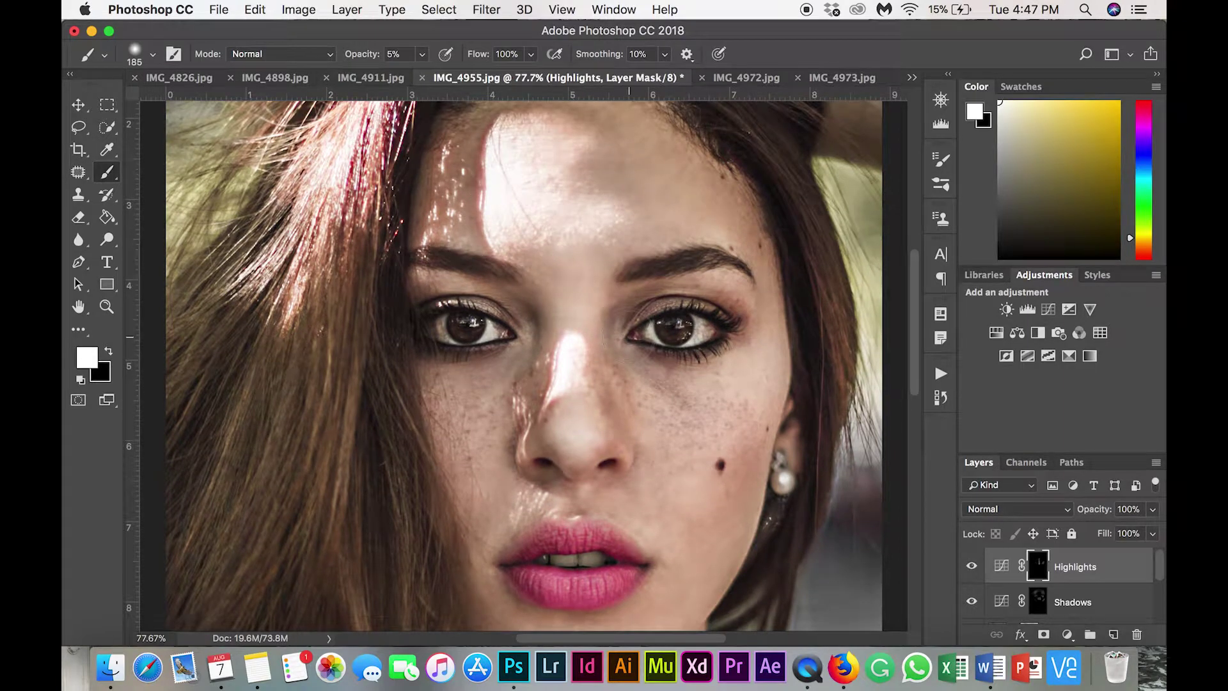
{"action": "scroll", "coordinate": [524, 365], "scroll_direction": "down", "scroll_amount": 4}
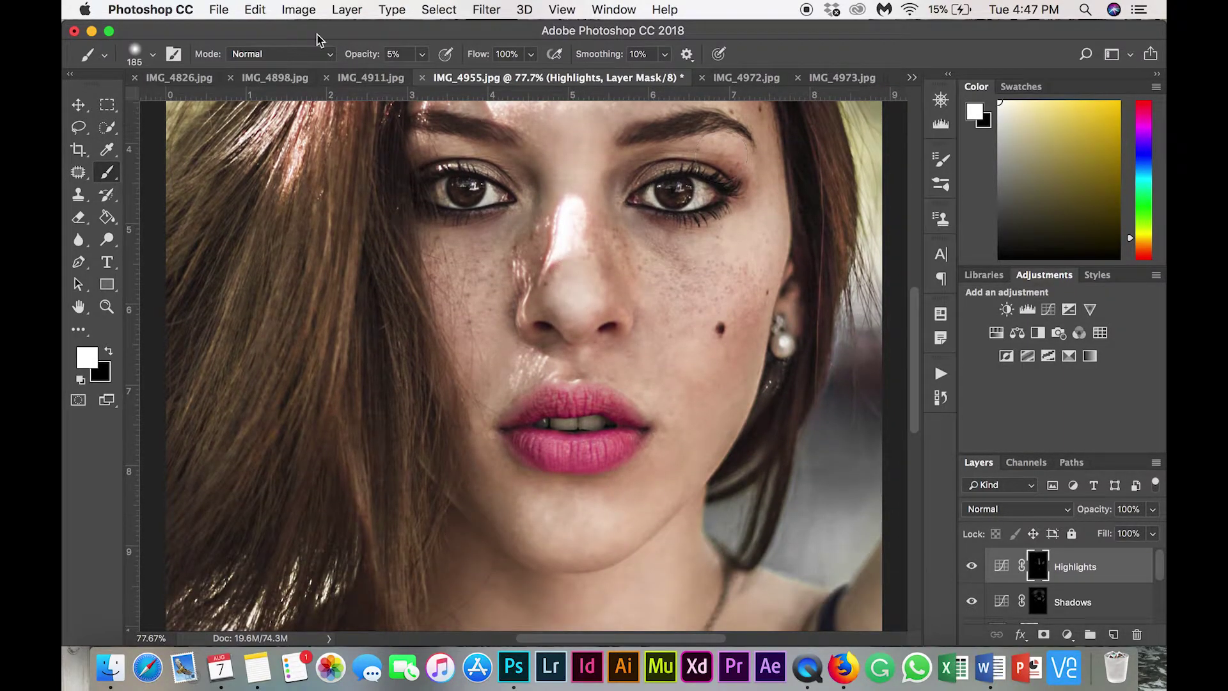
- Set the brush size to 92 px and paint white at the inner corner and underneath the eye nearest the loose hair on the Highlights mask
{"action": "left_click", "coordinate": [136, 62]}
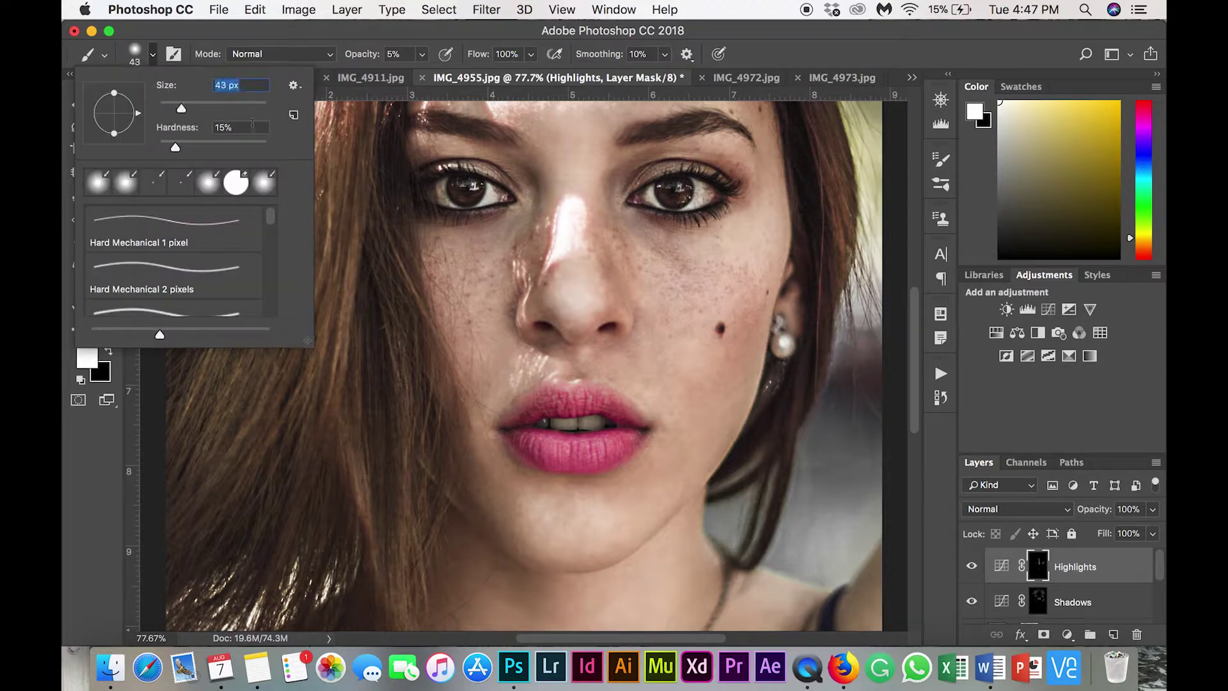
{"action": "scroll", "coordinate": [524, 365], "scroll_direction": "up", "scroll_amount": 1}
{"action": "left_click_drag", "start_coordinate": [181, 109], "coordinate": [208, 108]}
{"action": "scroll", "coordinate": [681, 247], "scroll_direction": "up", "scroll_amount": 5}
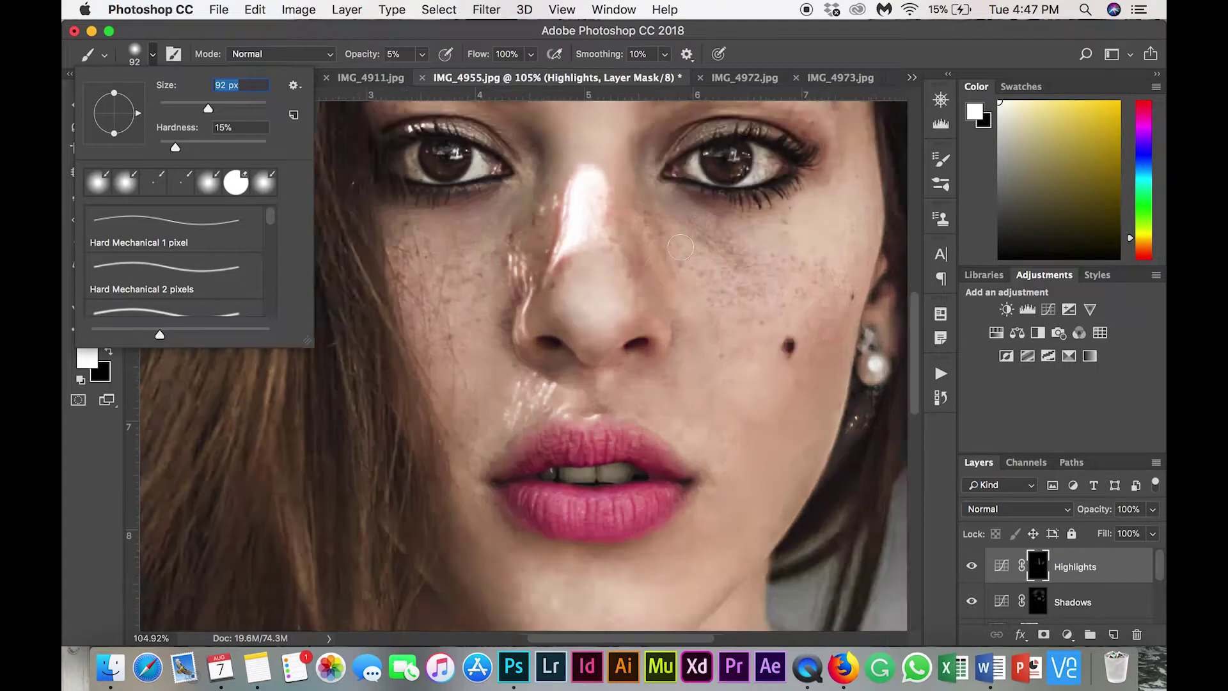
{"action": "scroll", "coordinate": [681, 247], "scroll_direction": "up", "scroll_amount": 3}
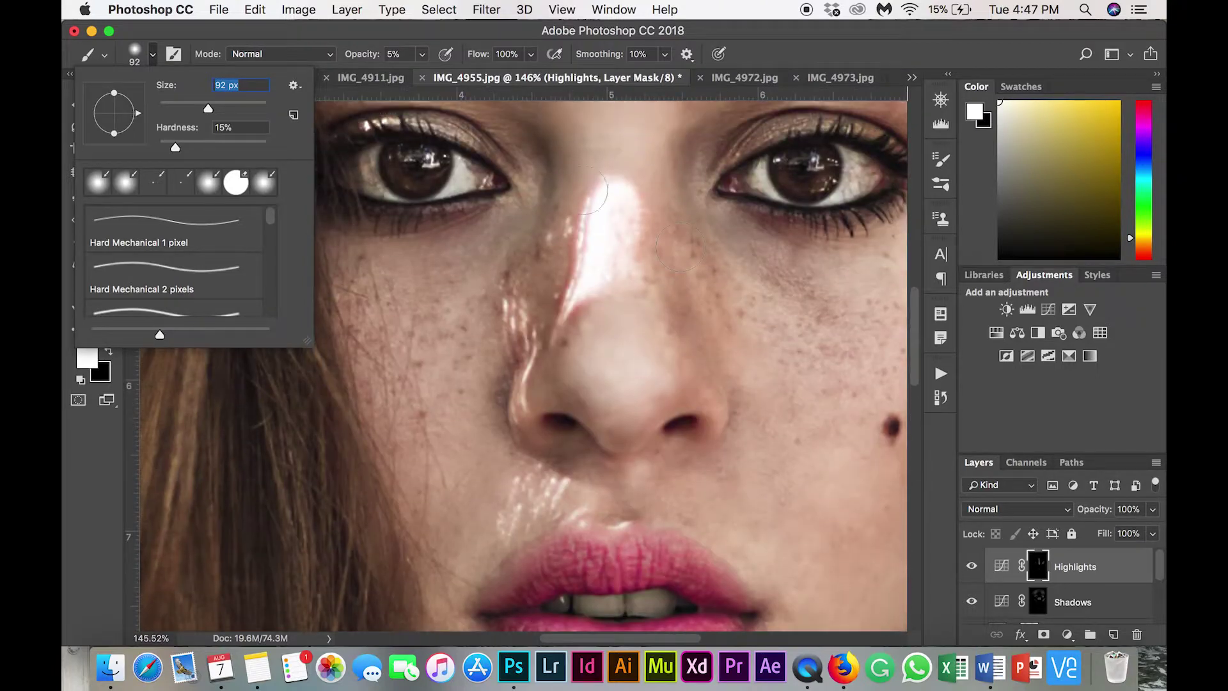
{"action": "left_click_drag", "start_coordinate": [530, 151], "coordinate": [536, 210]}
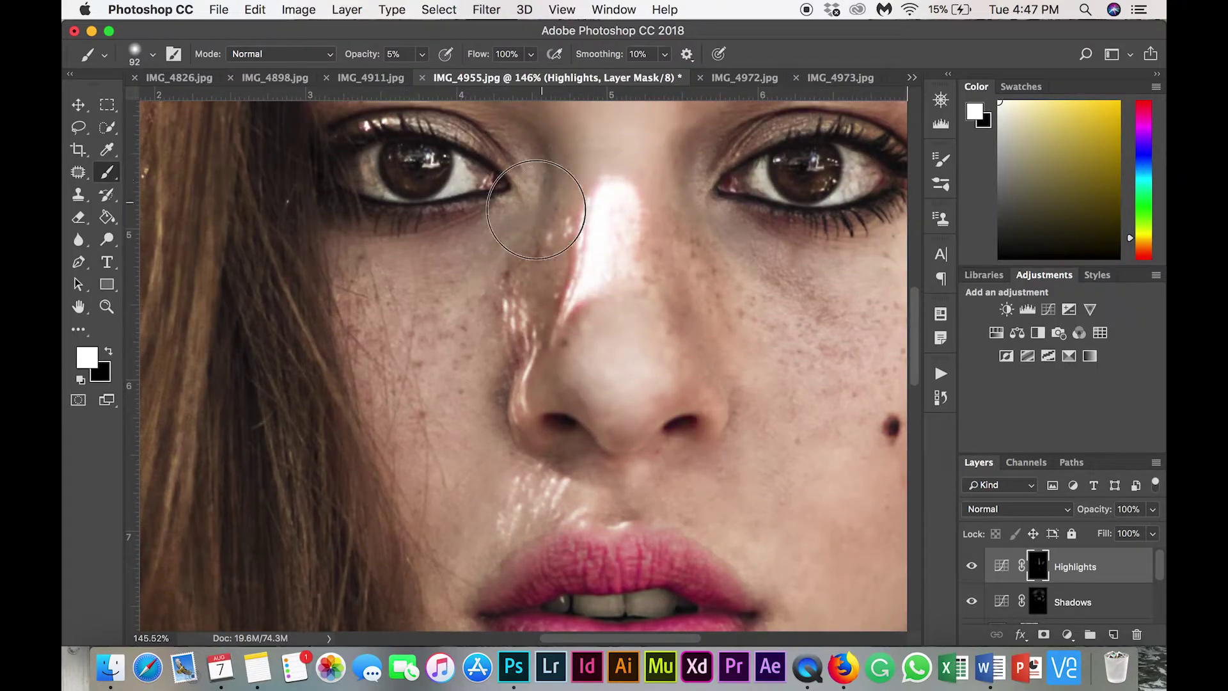
{"action": "mouse_move", "coordinate": [414, 276]}
{"action": "left_mouse_down"}
{"action": "mouse_move", "coordinate": [405, 242]}
{"action": "mouse_move", "coordinate": [359, 257]}
{"action": "mouse_move", "coordinate": [488, 214]}
{"action": "mouse_move", "coordinate": [442, 225]}
{"action": "mouse_move", "coordinate": [472, 219]}
{"action": "mouse_move", "coordinate": [440, 311]}
{"action": "mouse_move", "coordinate": [496, 239]}
{"action": "left_mouse_up"}
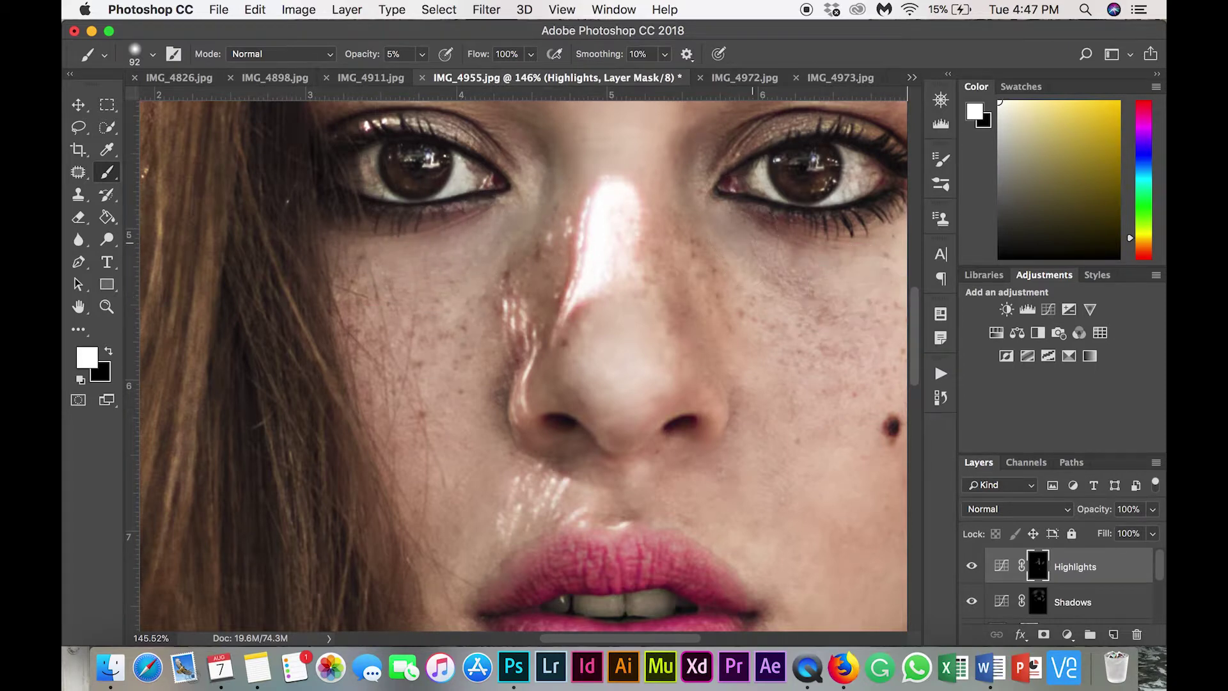
- Paint white under the eye on the earring side and around its inner corner on the Highlights layer's mask
{"action": "mouse_move", "coordinate": [752, 243]}
{"action": "left_mouse_down"}
{"action": "mouse_move", "coordinate": [851, 239]}
{"action": "mouse_move", "coordinate": [839, 269]}
{"action": "mouse_move", "coordinate": [864, 304]}
{"action": "mouse_move", "coordinate": [798, 299]}
{"action": "left_mouse_up"}
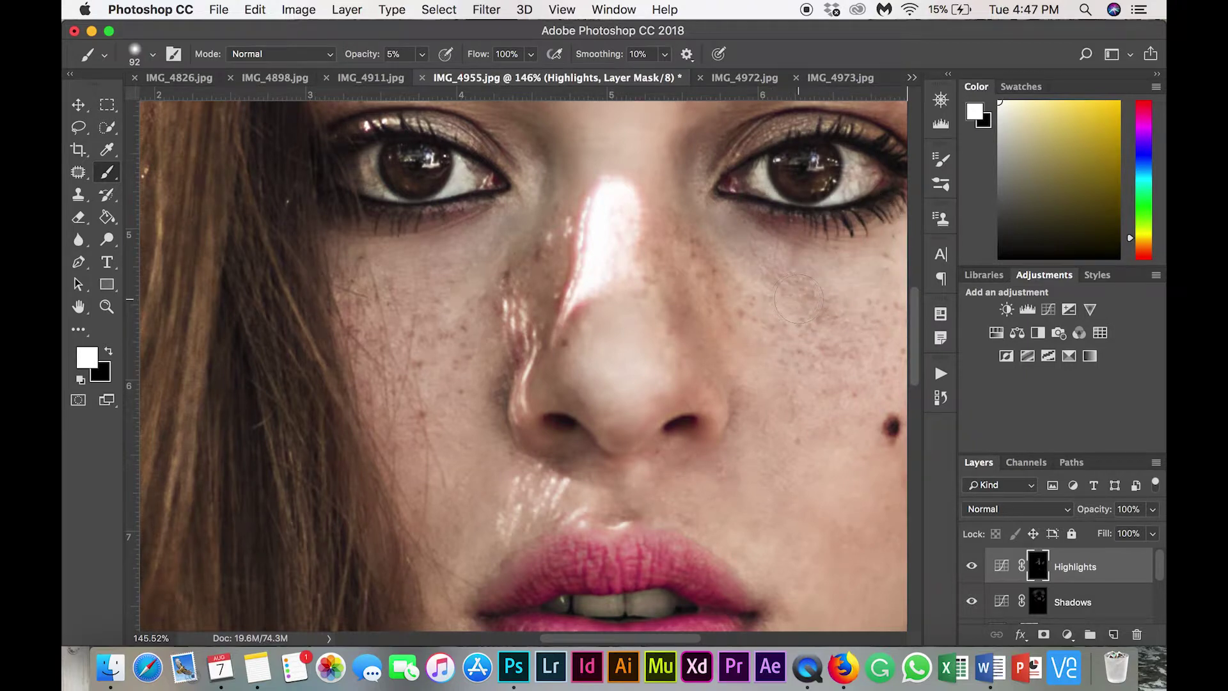
{"action": "scroll", "coordinate": [798, 298], "scroll_direction": "right", "scroll_amount": 3}
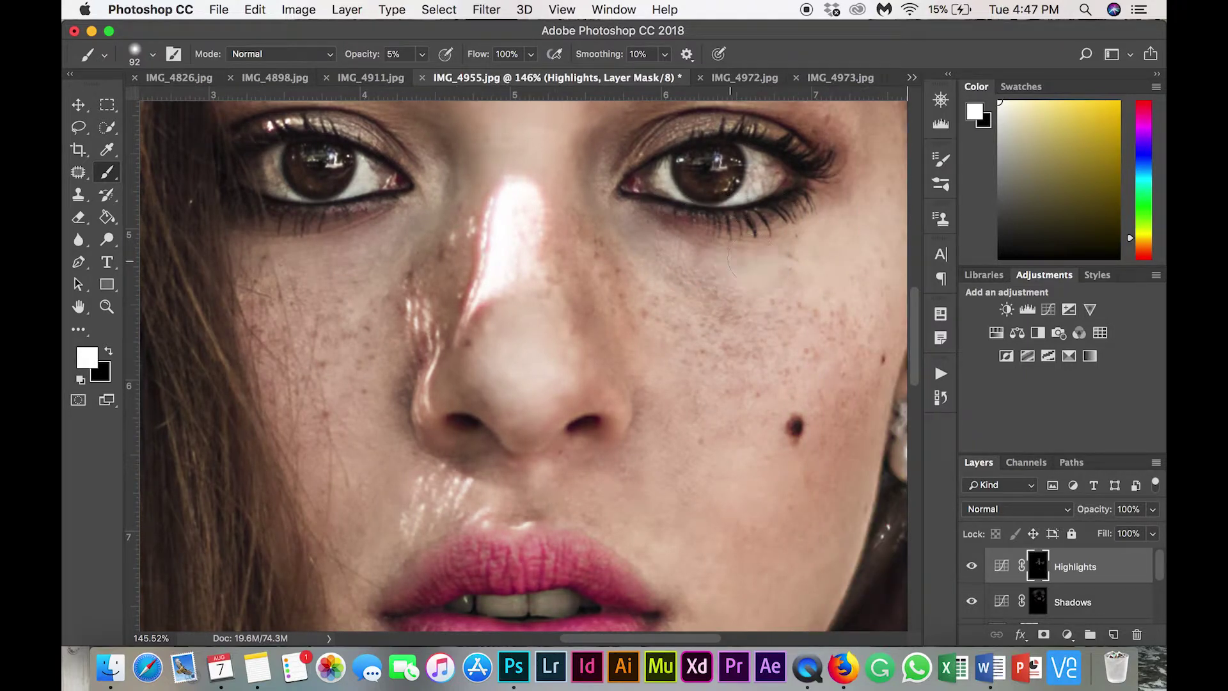
{"action": "left_click_drag", "start_coordinate": [699, 247], "coordinate": [660, 224]}
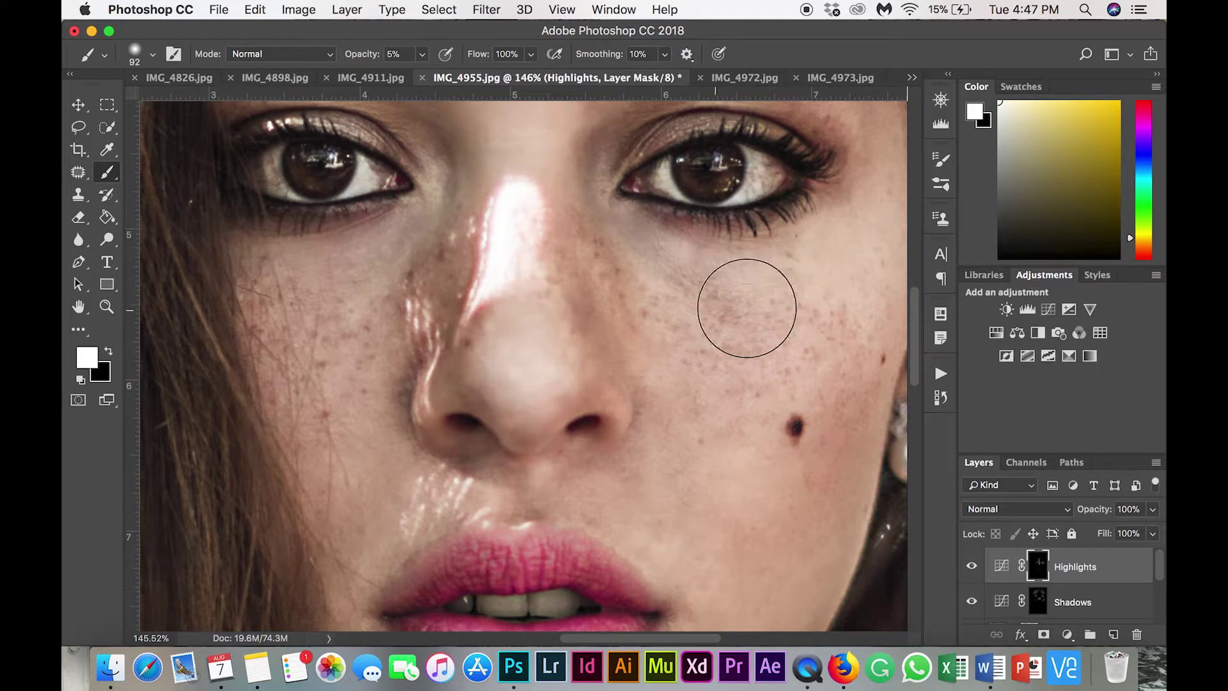
{"action": "scroll", "coordinate": [591, 181], "scroll_direction": "up", "scroll_amount": 2}
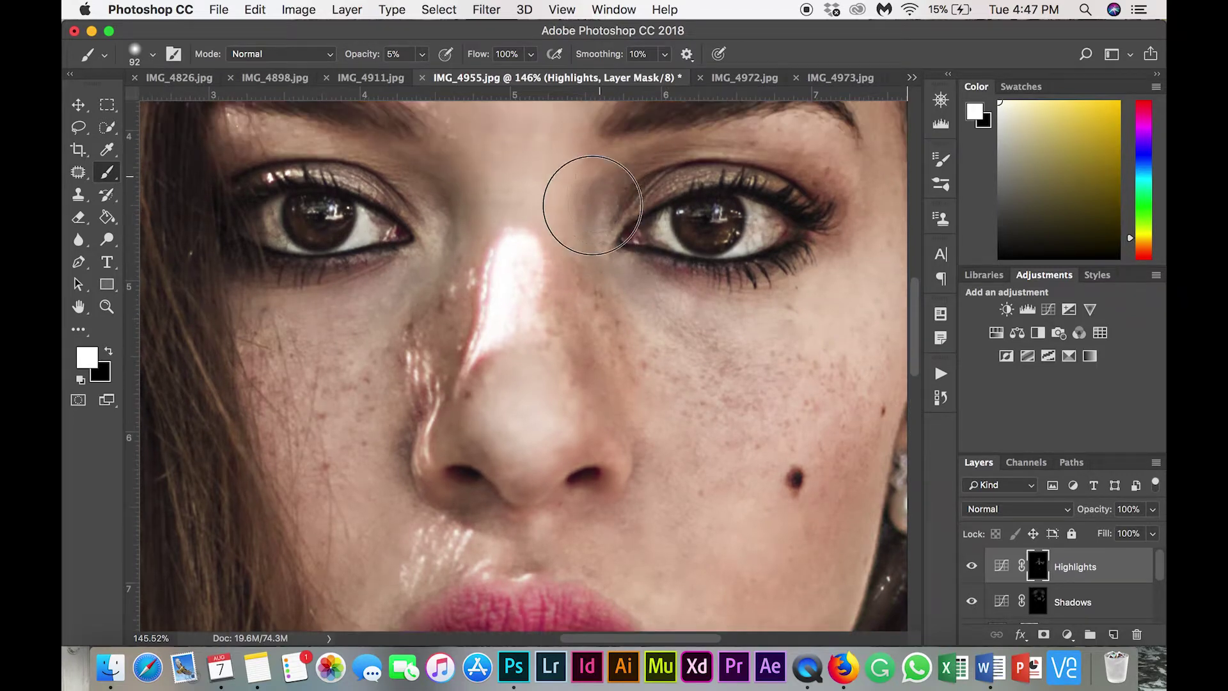
{"action": "mouse_move", "coordinate": [613, 169]}
{"action": "left_mouse_down"}
{"action": "mouse_move", "coordinate": [611, 190]}
{"action": "mouse_move", "coordinate": [671, 142]}
{"action": "left_mouse_up"}
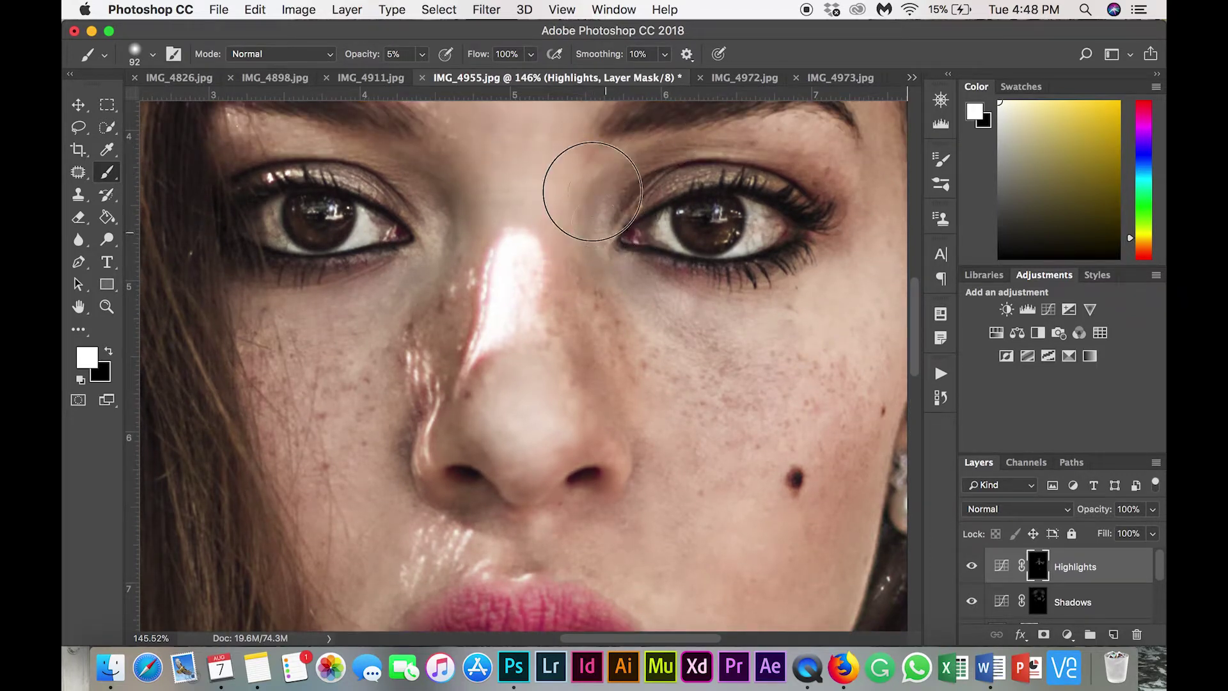
{"action": "left_click_drag", "start_coordinate": [594, 194], "coordinate": [588, 268]}
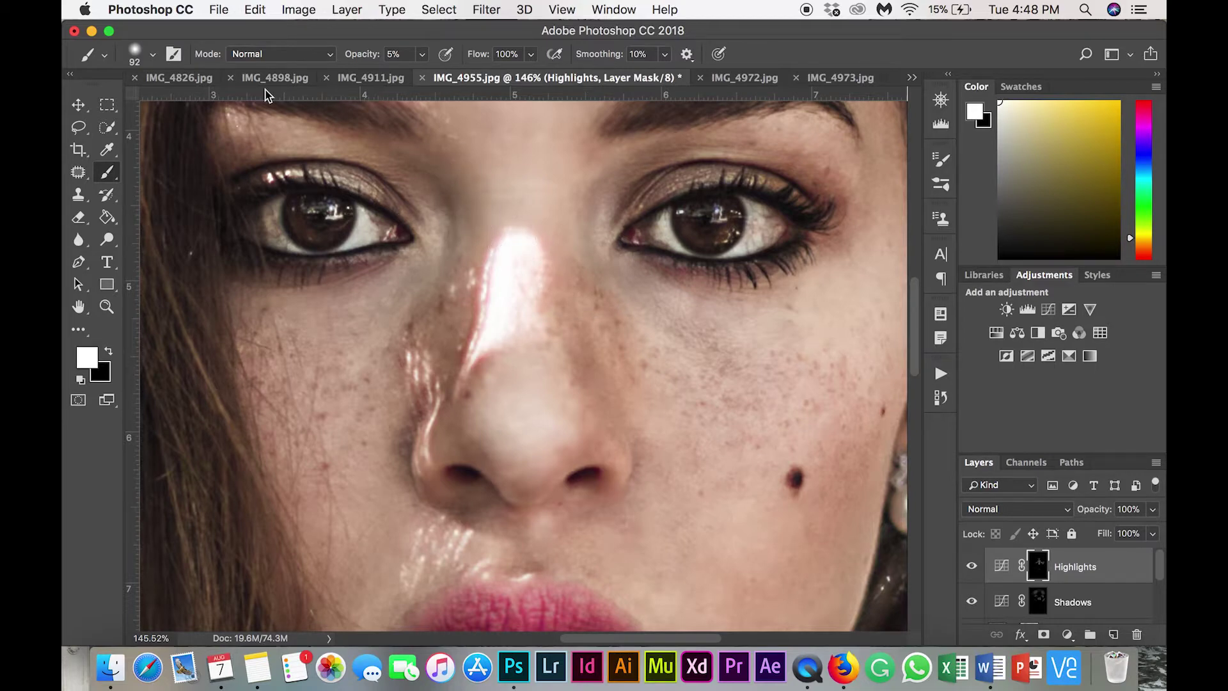
- Paint white between the hair-side eye and the nose with a 51 px brush on the Highlights mask, and enlarge the brush to 111 px
{"action": "left_click", "coordinate": [152, 56]}
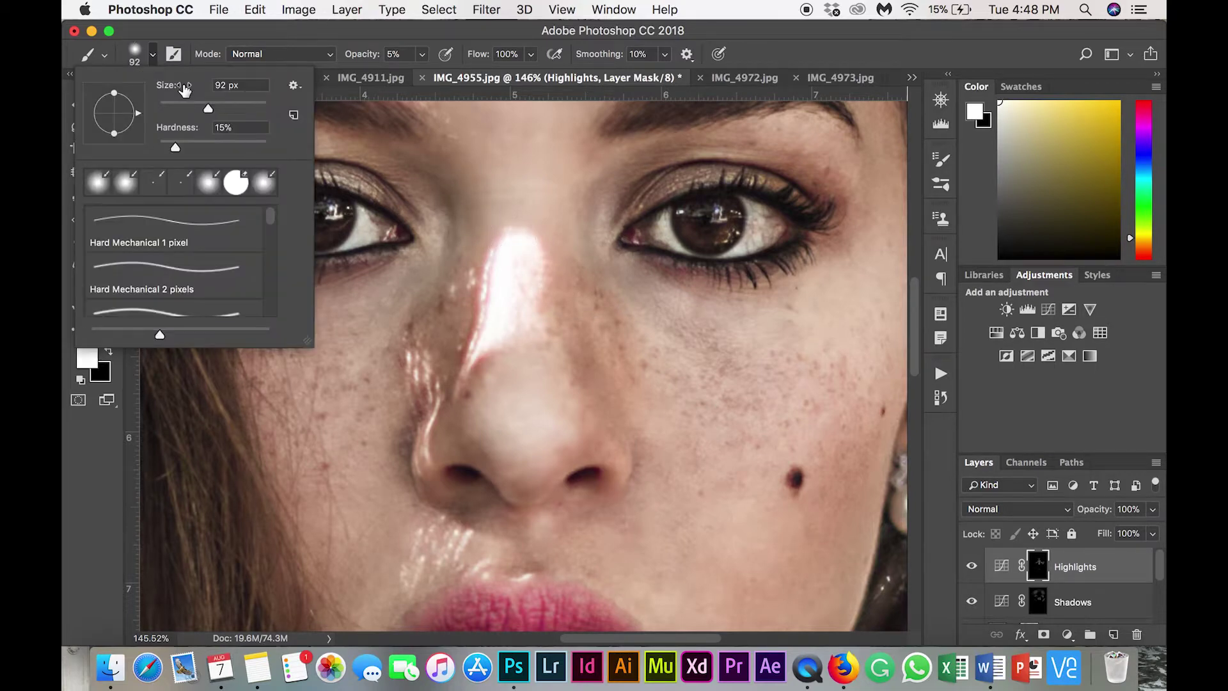
{"action": "left_click", "coordinate": [424, 170]}
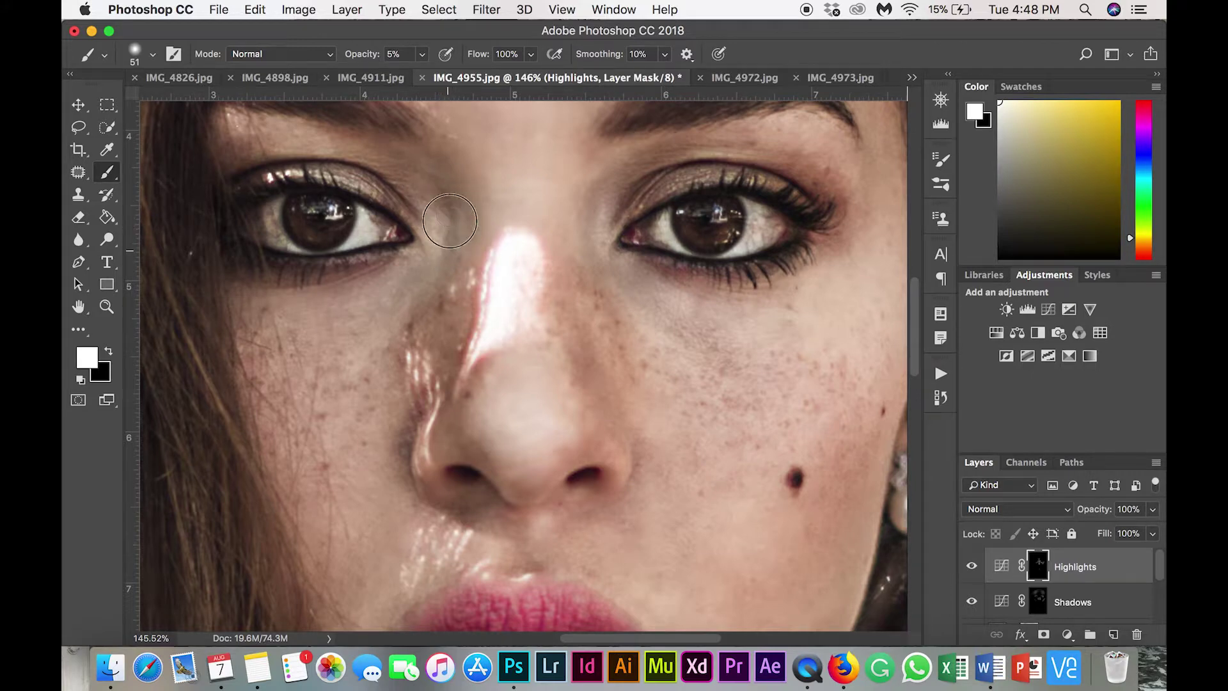
{"action": "mouse_move", "coordinate": [437, 279]}
{"action": "left_mouse_down"}
{"action": "mouse_move", "coordinate": [448, 205]}
{"action": "mouse_move", "coordinate": [453, 251]}
{"action": "left_mouse_up"}
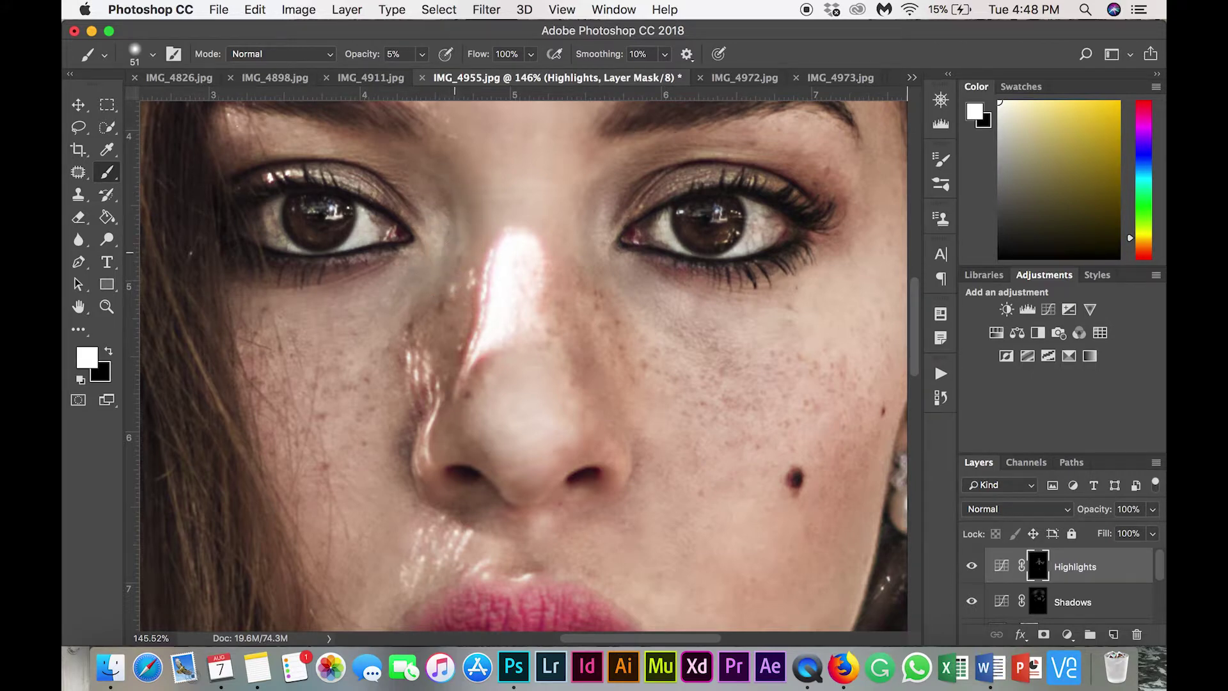
{"action": "left_click", "coordinate": [136, 59]}
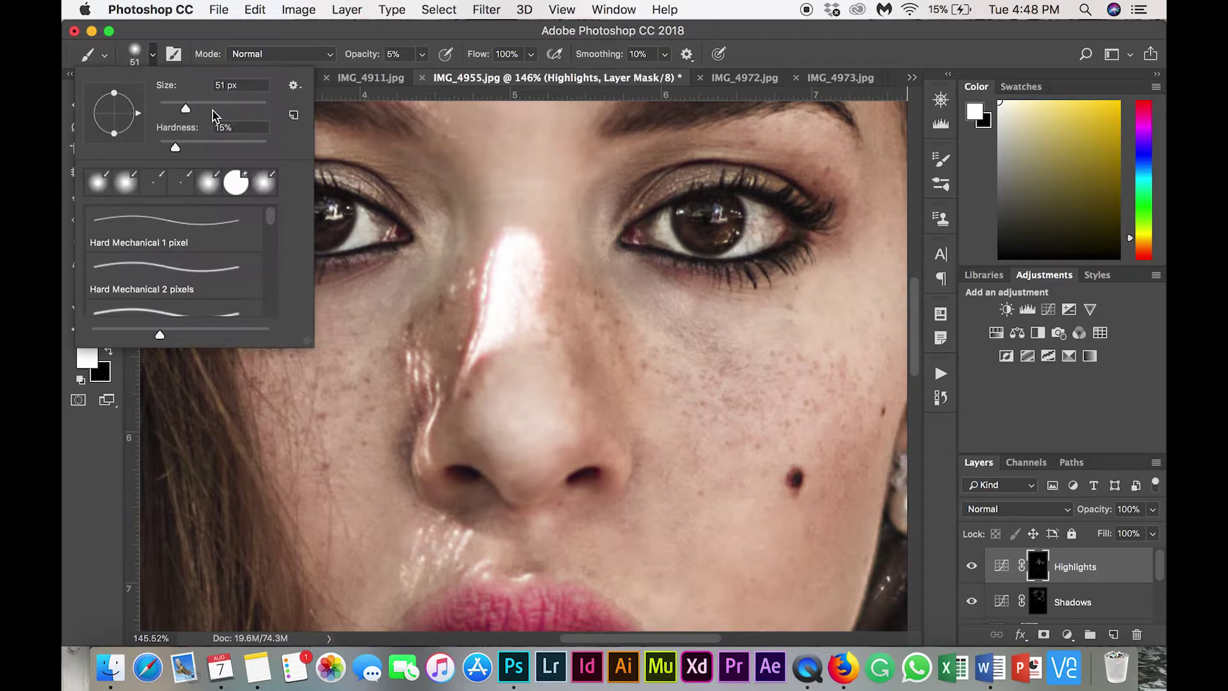
{"action": "key", "text": "Return"}
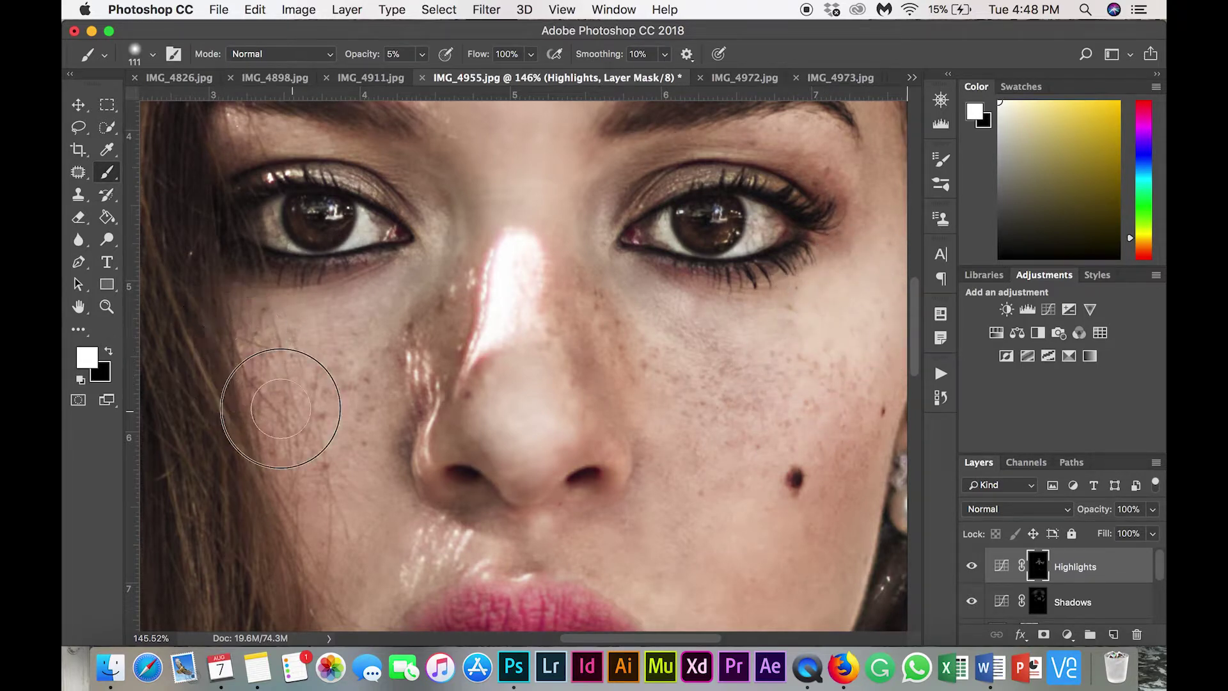
- Set the brush size to 41 px and paint white over the iris of the hair-side eye on the Highlights layer's mask
{"action": "left_click", "coordinate": [135, 57]}
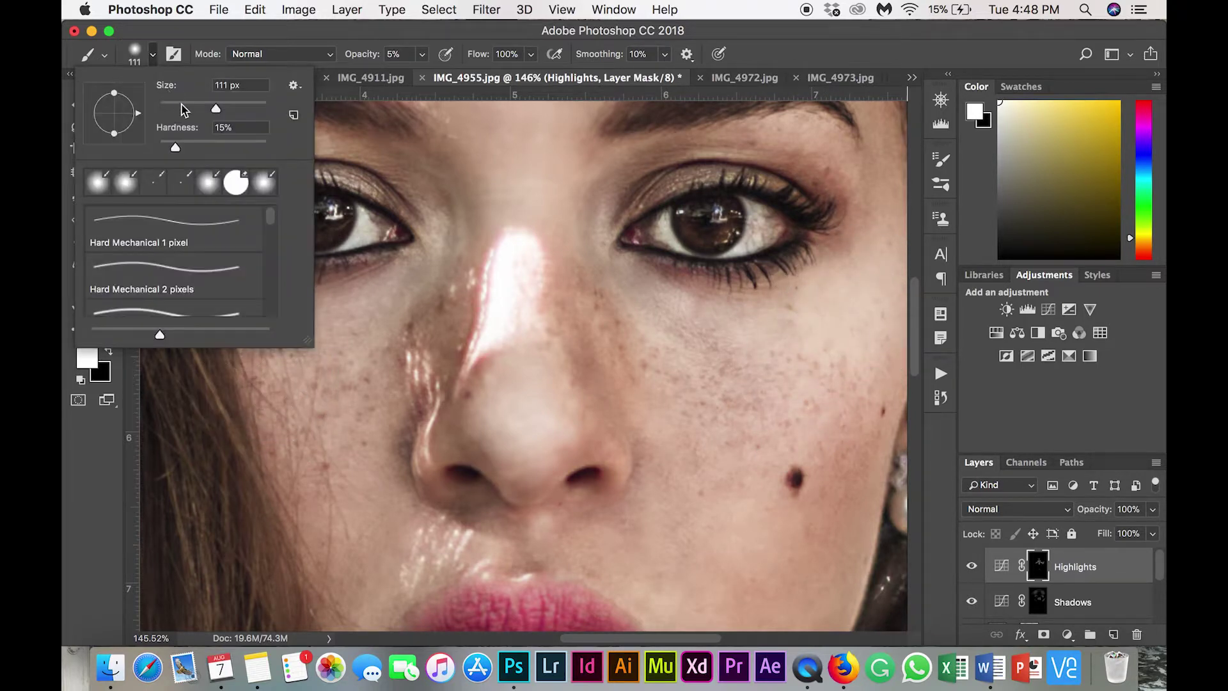
{"action": "key", "text": "Return"}
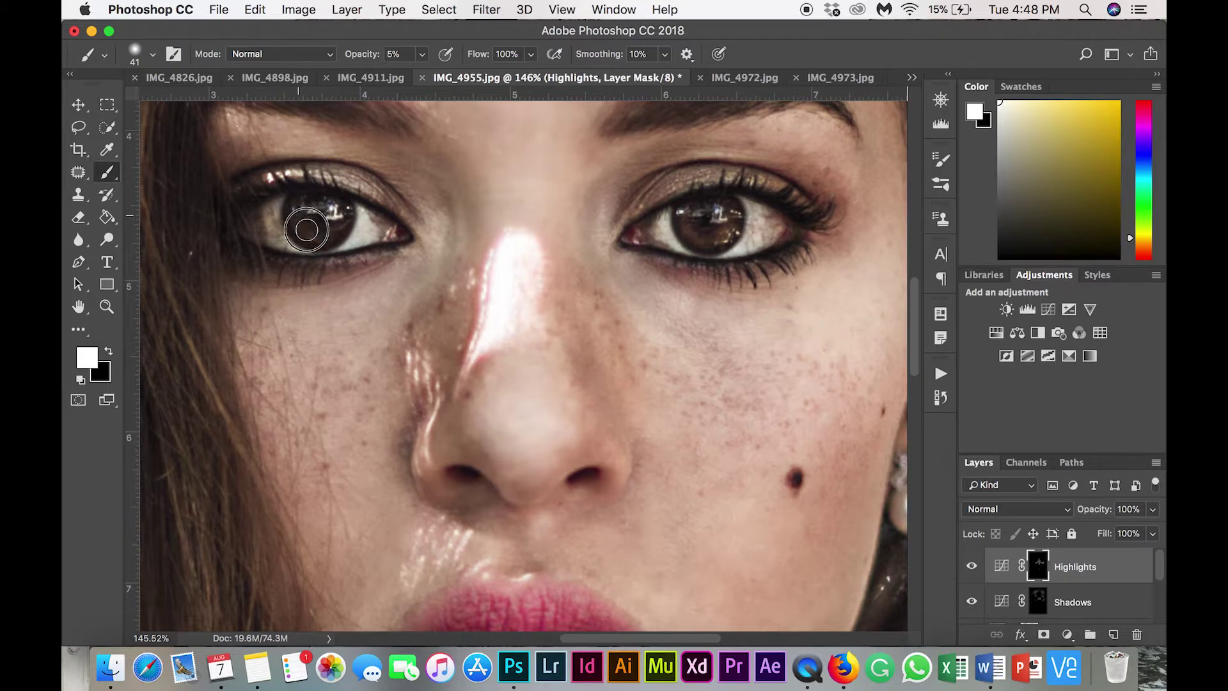
{"action": "mouse_move", "coordinate": [292, 211]}
{"action": "left_mouse_down"}
{"action": "mouse_move", "coordinate": [337, 237]}
{"action": "mouse_move", "coordinate": [341, 204]}
{"action": "mouse_move", "coordinate": [317, 232]}
{"action": "mouse_move", "coordinate": [297, 194]}
{"action": "left_mouse_up"}
{"action": "scroll", "coordinate": [297, 193], "scroll_direction": "down", "scroll_amount": 10}
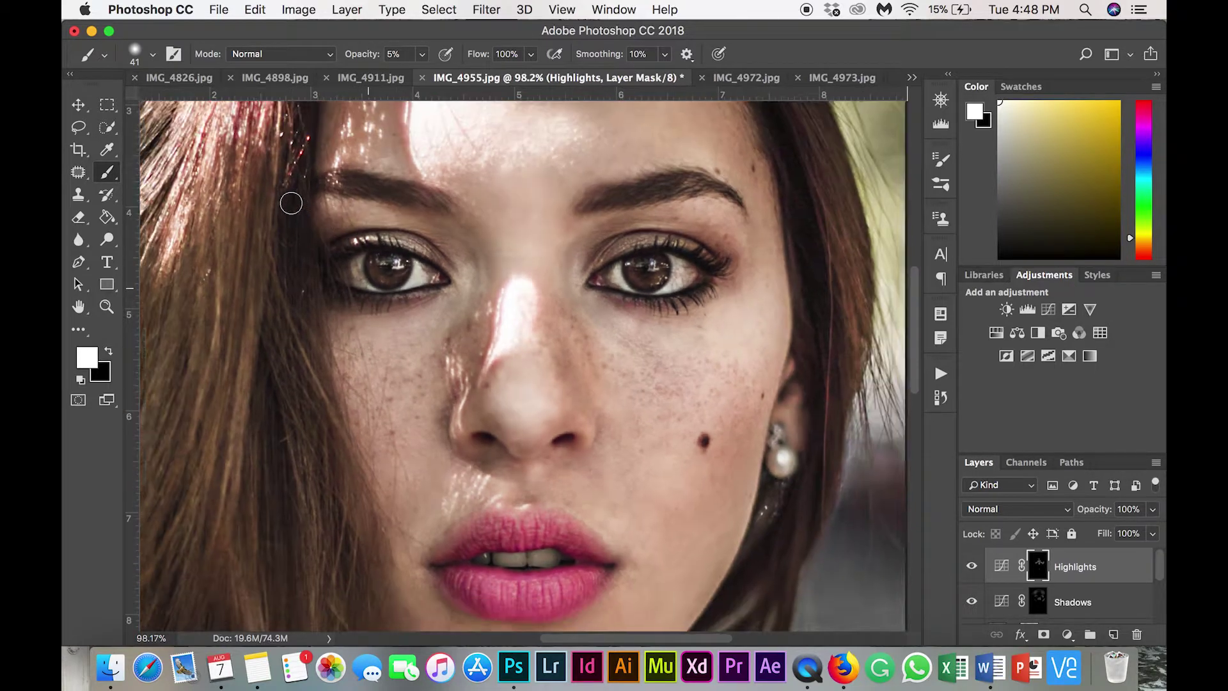
{"action": "scroll", "coordinate": [291, 205], "scroll_direction": "down", "scroll_amount": 5}
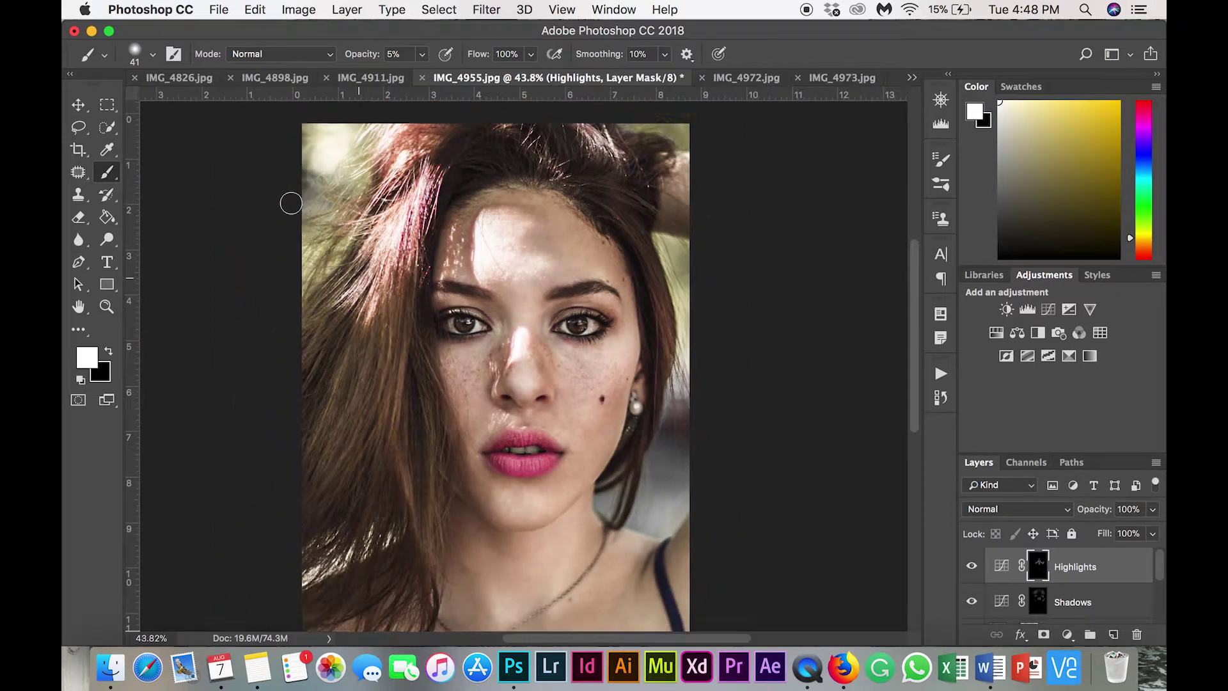
{"action": "scroll", "coordinate": [291, 207], "scroll_direction": "down", "scroll_amount": 1}
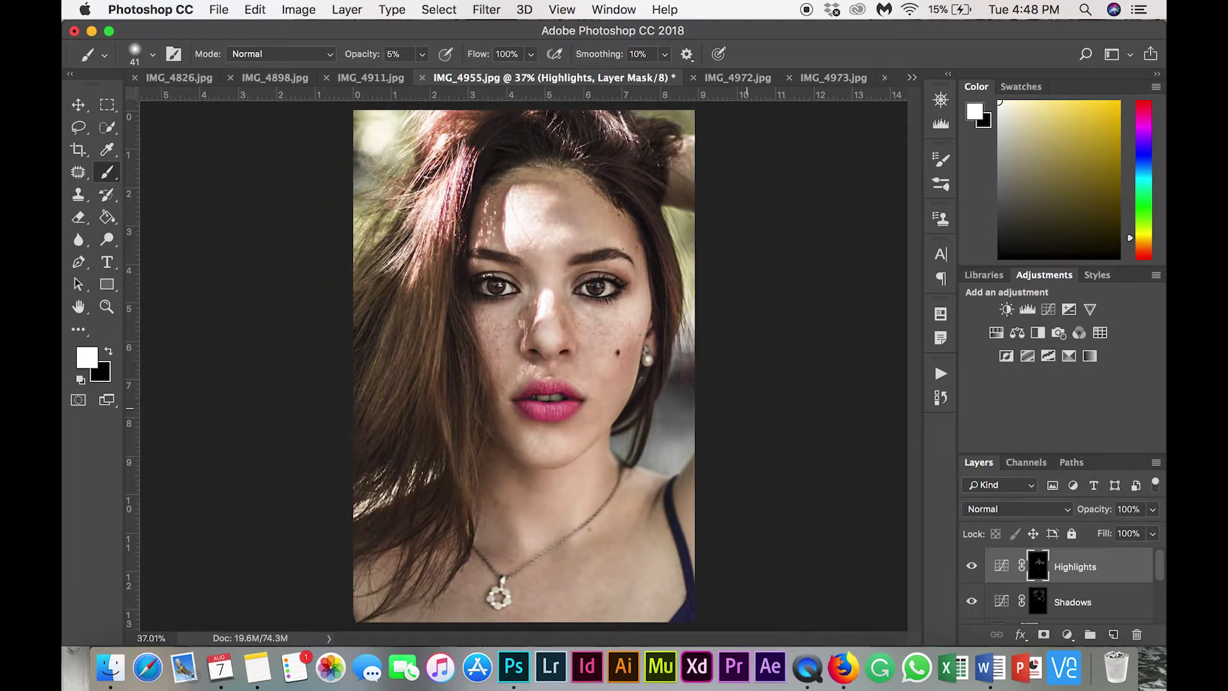
- Group all layers from Highlights down to Soft, and toggle the new group's visibility to compare the edit
{"action": "scroll", "coordinate": [1074, 611], "scroll_direction": "down", "scroll_amount": 3}
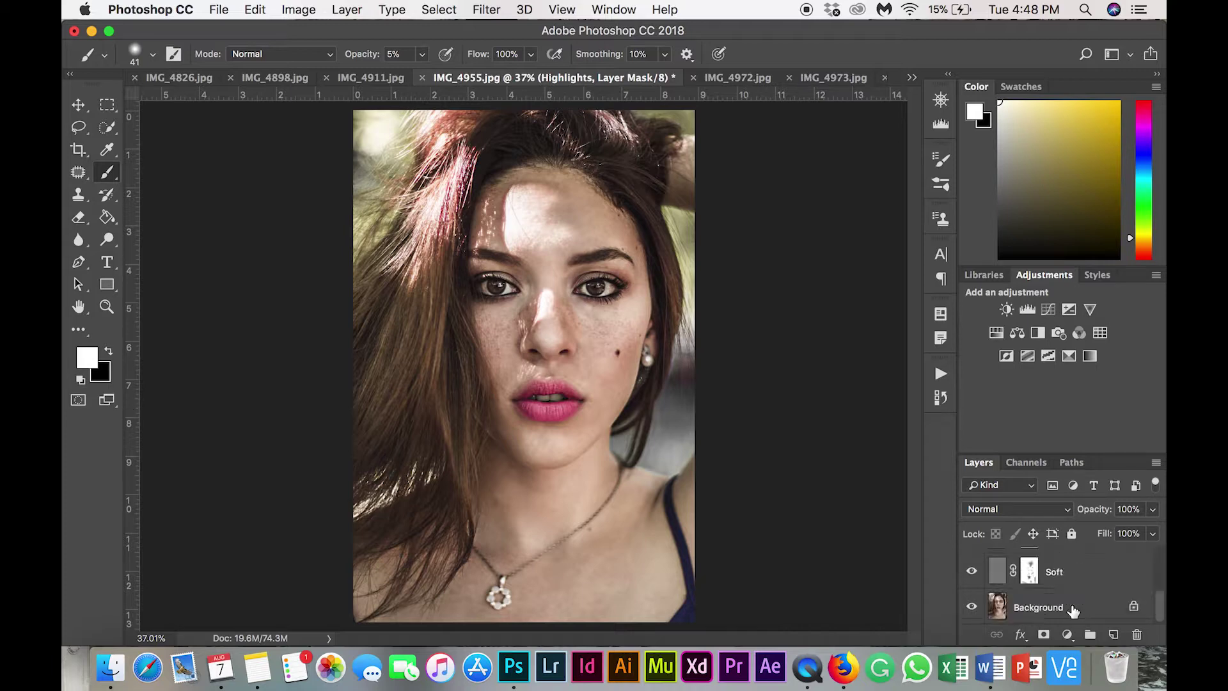
{"action": "left_click", "coordinate": [1063, 579]}
{"action": "left_click", "coordinate": [1090, 635]}
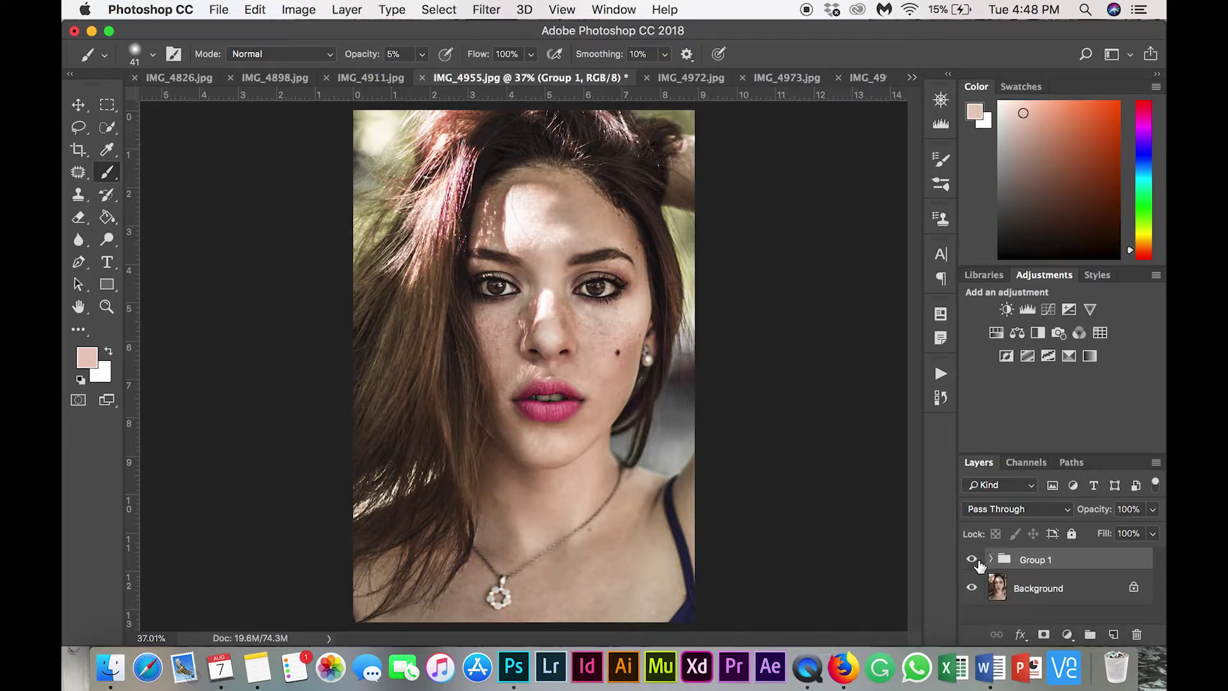
{"action": "left_click", "coordinate": [972, 560]}
{"action": "left_click", "coordinate": [972, 560]}
- Rename the layer group as Retouching + D&B
{"action": "double_click", "coordinate": [1034, 560]}
{"action": "type", "text": "Rout"}
{"action": "key", "text": "BackSpace"}
{"action": "type", "text": "touching + D&B"}
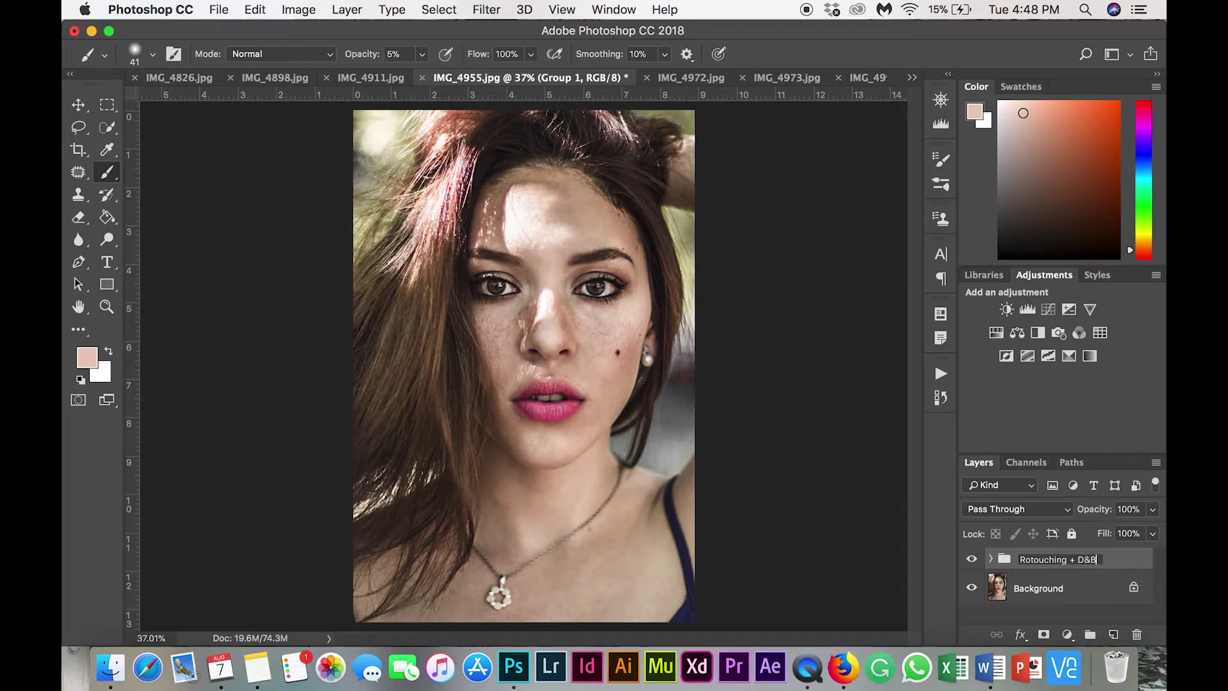
{"action": "triple_click", "coordinate": [1029, 560]}
{"action": "type", "text": "Retouching + D&B"}
{"action": "key", "text": "Return"}
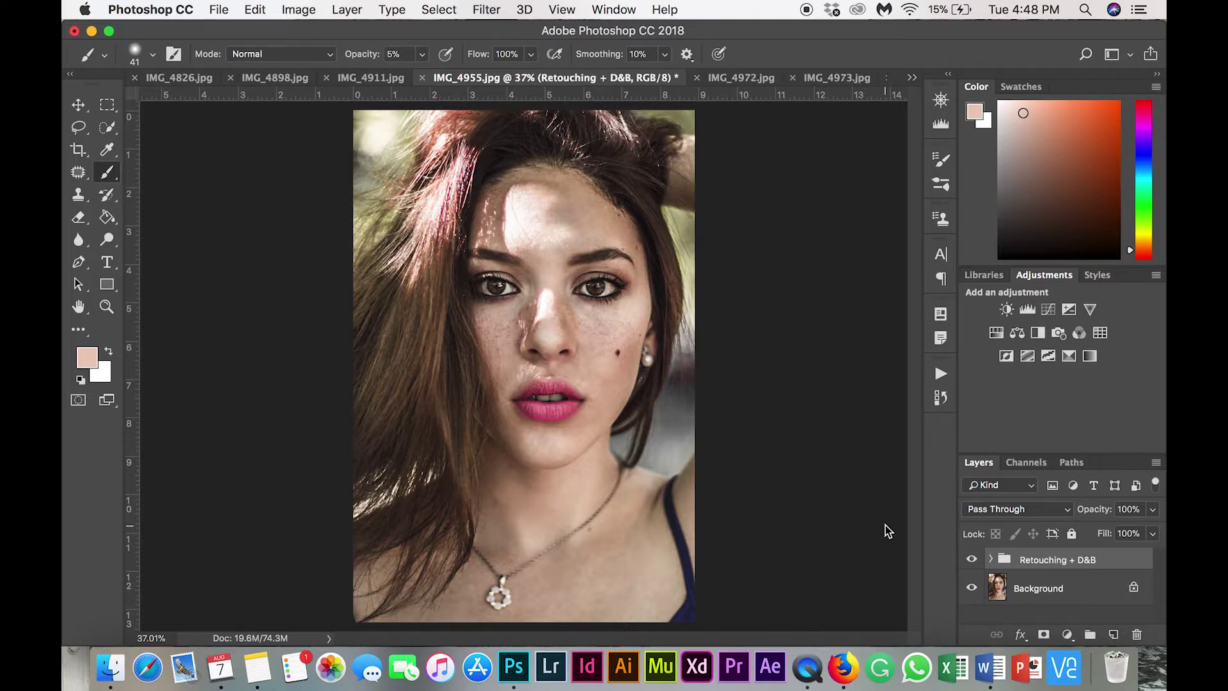
- Toggle the visibility of the Retouching + D&B group off and on to compare the portrait before and after
{"action": "left_click", "coordinate": [748, 393]}
{"action": "left_click", "coordinate": [737, 250]}
{"action": "left_click", "coordinate": [972, 560]}
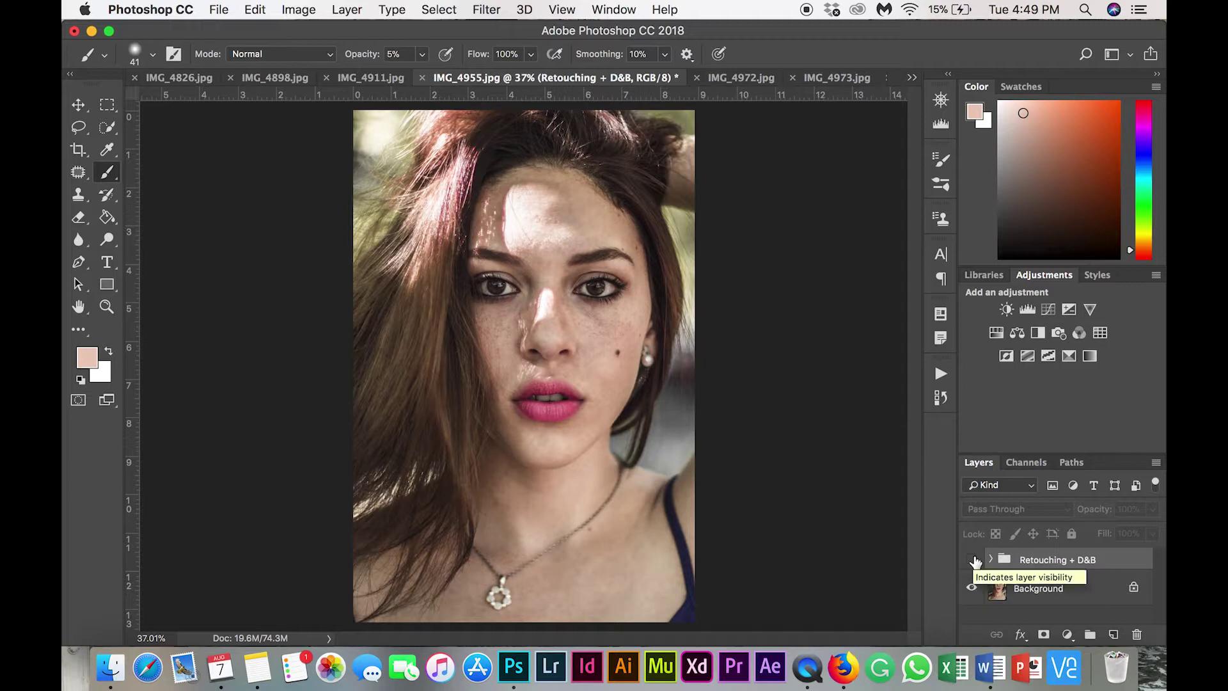
{"action": "left_click", "coordinate": [972, 560]}
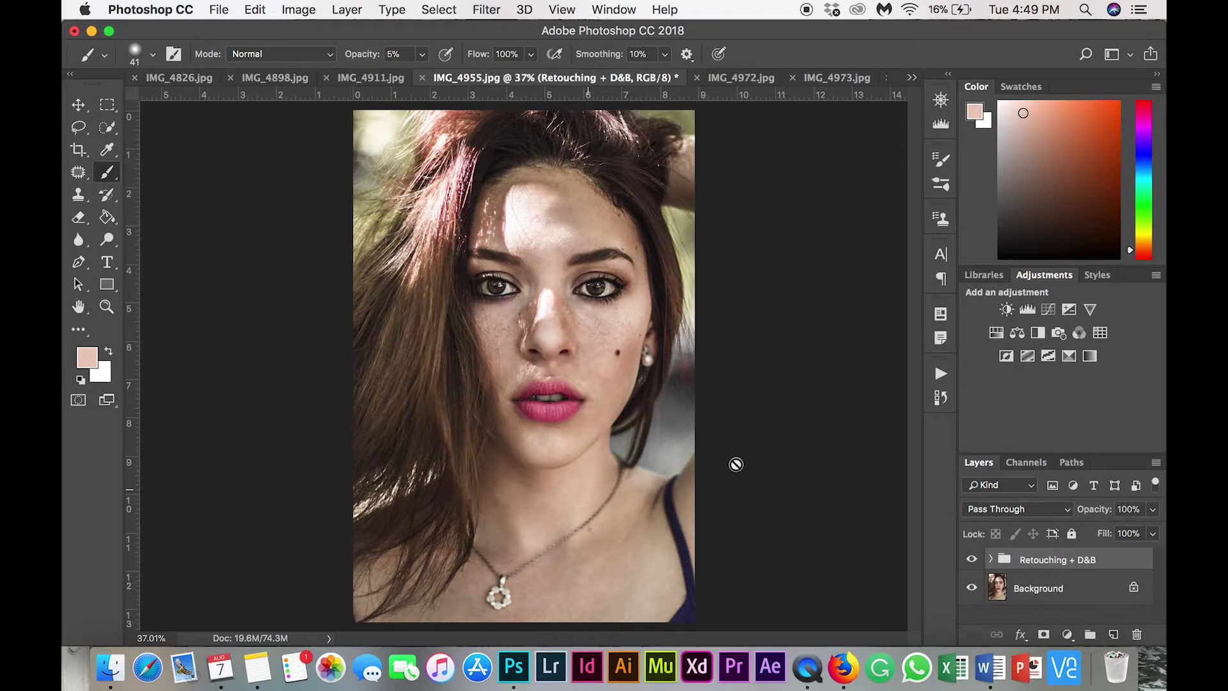
{"action": "left_click", "coordinate": [972, 560]}
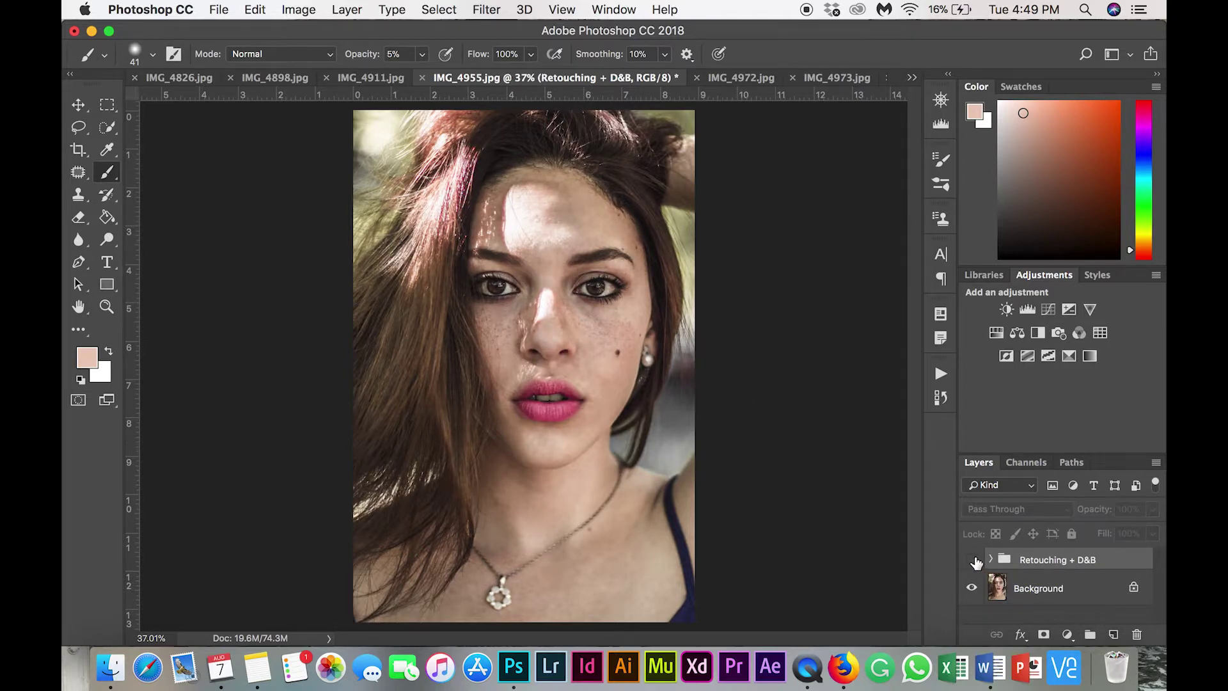
{"action": "left_click", "coordinate": [973, 560]}
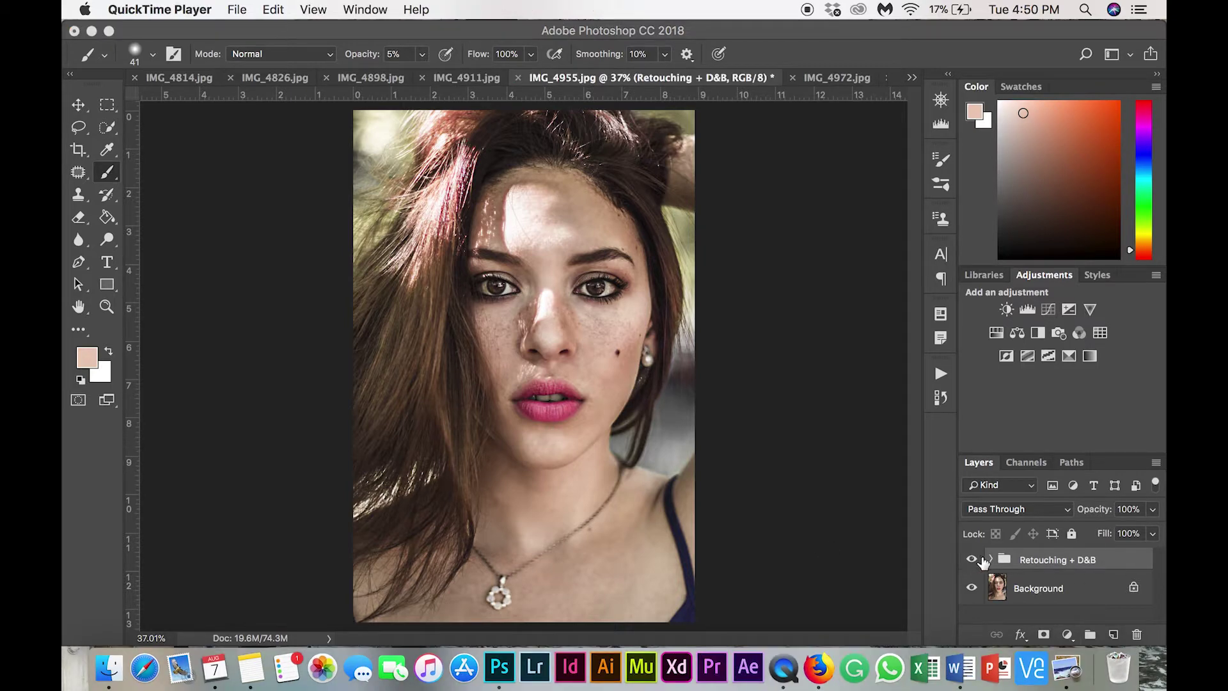
- Expand the Retouching + D&B group, select the Highlights layer's mask, and paint white over both lips with a 105 px brush
{"action": "left_click", "coordinate": [991, 560]}
{"action": "scroll", "coordinate": [994, 562], "scroll_direction": "down", "scroll_amount": 1}
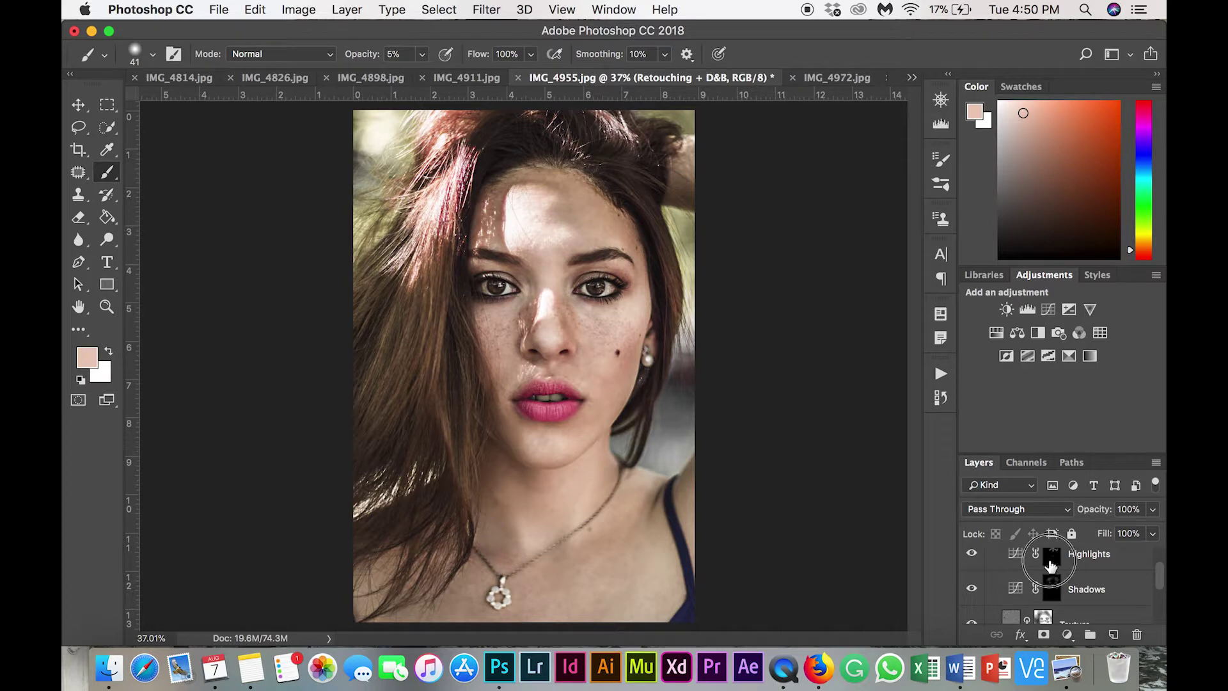
{"action": "left_click", "coordinate": [1052, 566]}
{"action": "scroll", "coordinate": [679, 365], "scroll_direction": "up", "scroll_amount": 5}
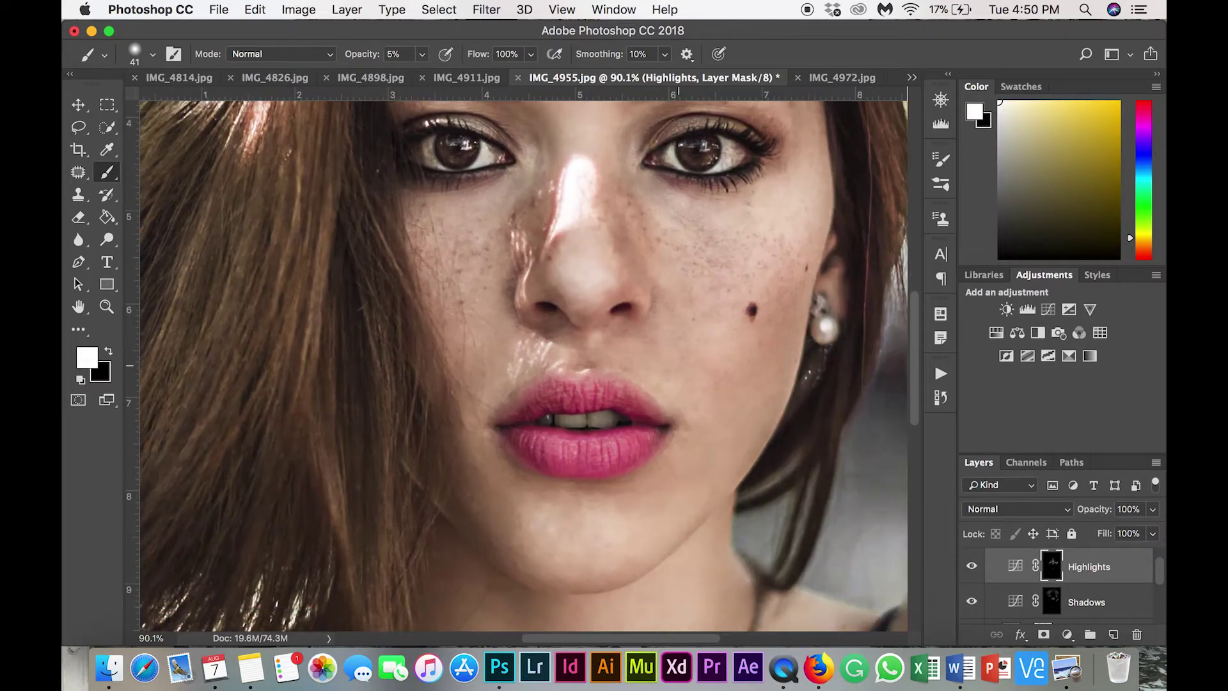
{"action": "scroll", "coordinate": [679, 362], "scroll_direction": "down", "scroll_amount": 3}
{"action": "scroll", "coordinate": [679, 362], "scroll_direction": "up", "scroll_amount": 3}
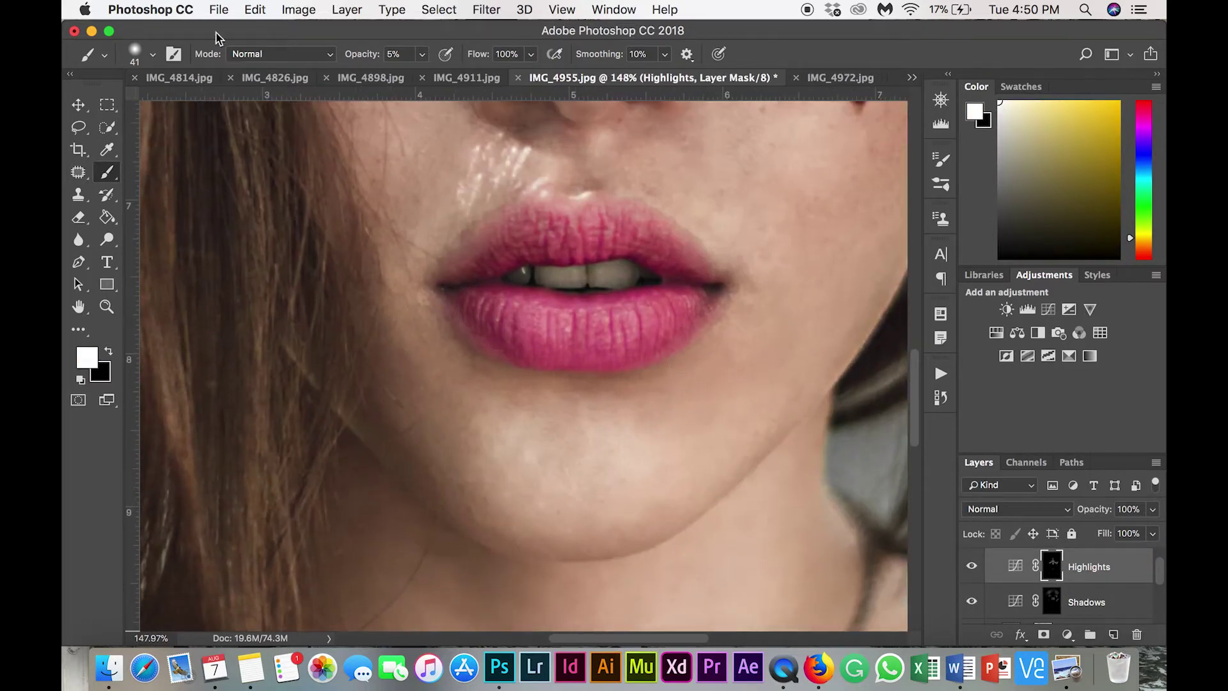
{"action": "left_click", "coordinate": [147, 58]}
{"action": "left_click", "coordinate": [214, 103]}
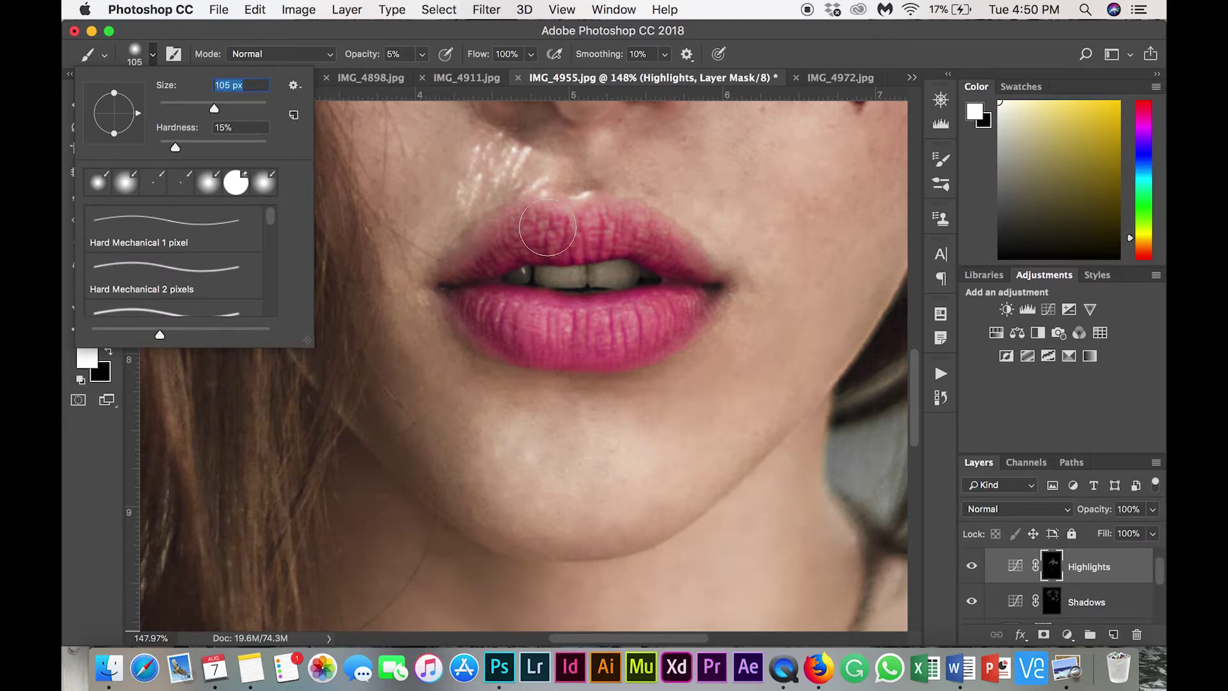
{"action": "mouse_move", "coordinate": [547, 227]}
{"action": "left_mouse_down"}
{"action": "mouse_move", "coordinate": [604, 230]}
{"action": "mouse_move", "coordinate": [512, 248]}
{"action": "mouse_move", "coordinate": [493, 279]}
{"action": "mouse_move", "coordinate": [609, 237]}
{"action": "mouse_move", "coordinate": [678, 292]}
{"action": "mouse_move", "coordinate": [584, 328]}
{"action": "mouse_move", "coordinate": [511, 308]}
{"action": "mouse_move", "coordinate": [560, 342]}
{"action": "mouse_move", "coordinate": [626, 325]}
{"action": "mouse_move", "coordinate": [560, 320]}
{"action": "mouse_move", "coordinate": [577, 349]}
{"action": "mouse_move", "coordinate": [589, 330]}
{"action": "mouse_move", "coordinate": [585, 223]}
{"action": "mouse_move", "coordinate": [593, 242]}
{"action": "mouse_move", "coordinate": [576, 290]}
{"action": "mouse_move", "coordinate": [591, 259]}
{"action": "mouse_move", "coordinate": [563, 273]}
{"action": "mouse_move", "coordinate": [575, 339]}
{"action": "left_mouse_up"}
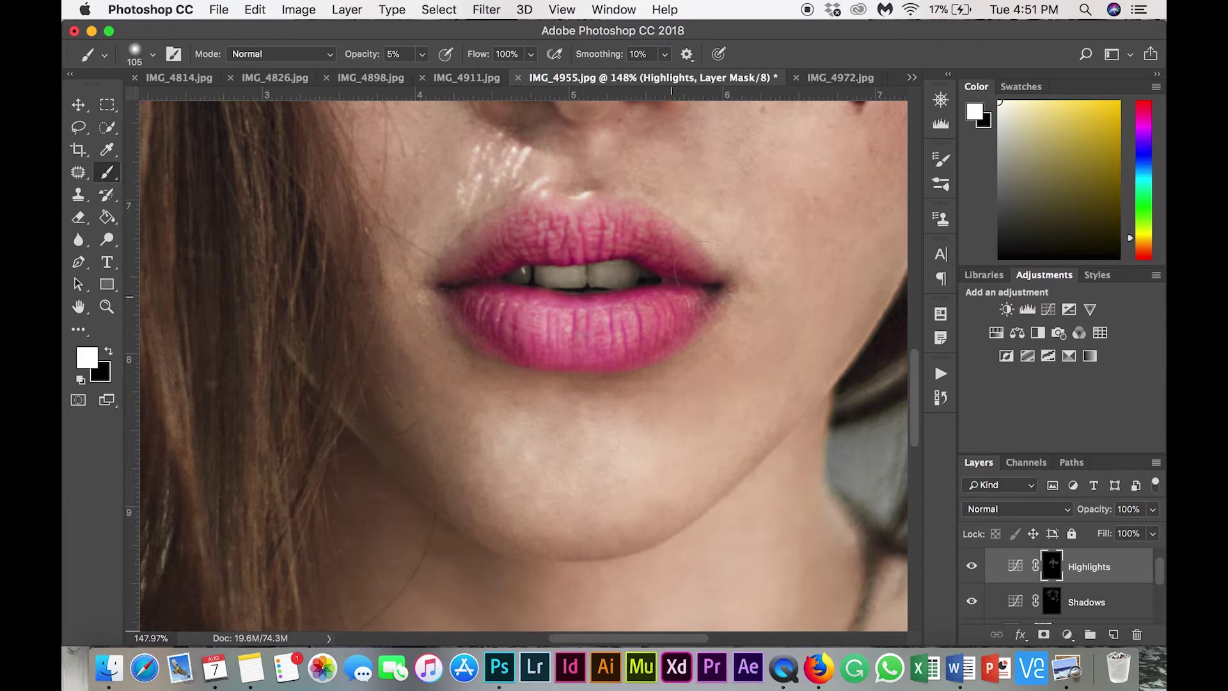
{"action": "scroll", "coordinate": [691, 272], "scroll_direction": "down", "scroll_amount": 8}
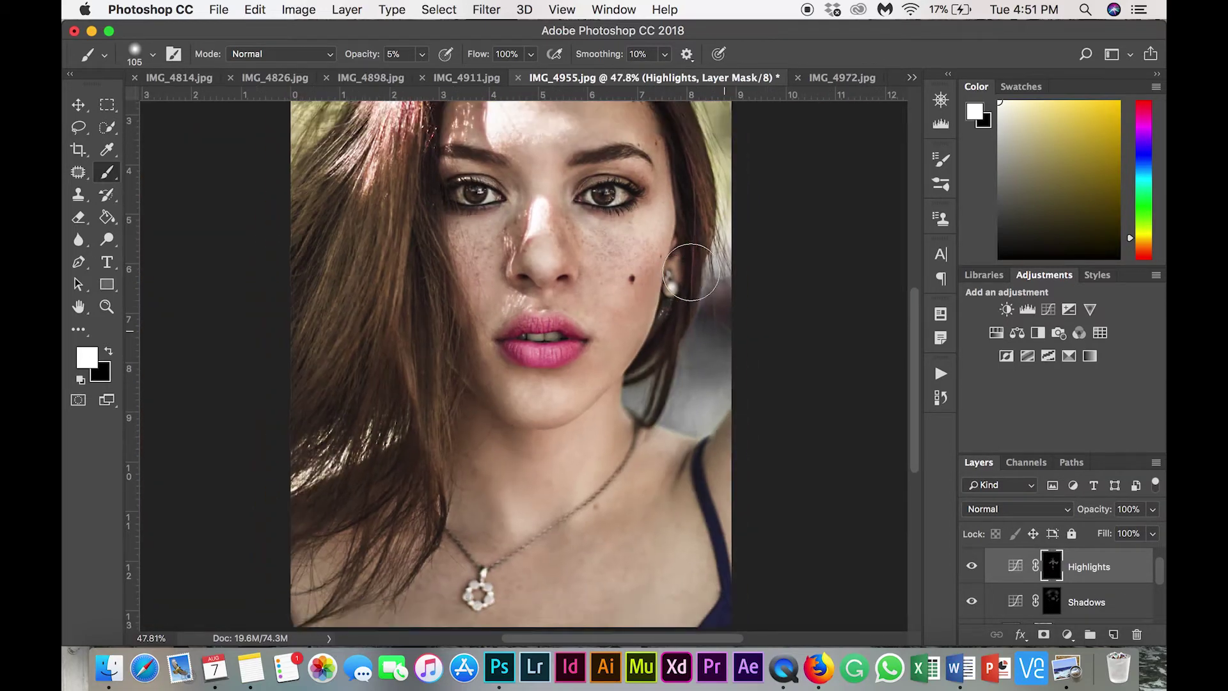
{"action": "scroll", "coordinate": [686, 274], "scroll_direction": "down", "scroll_amount": 2}
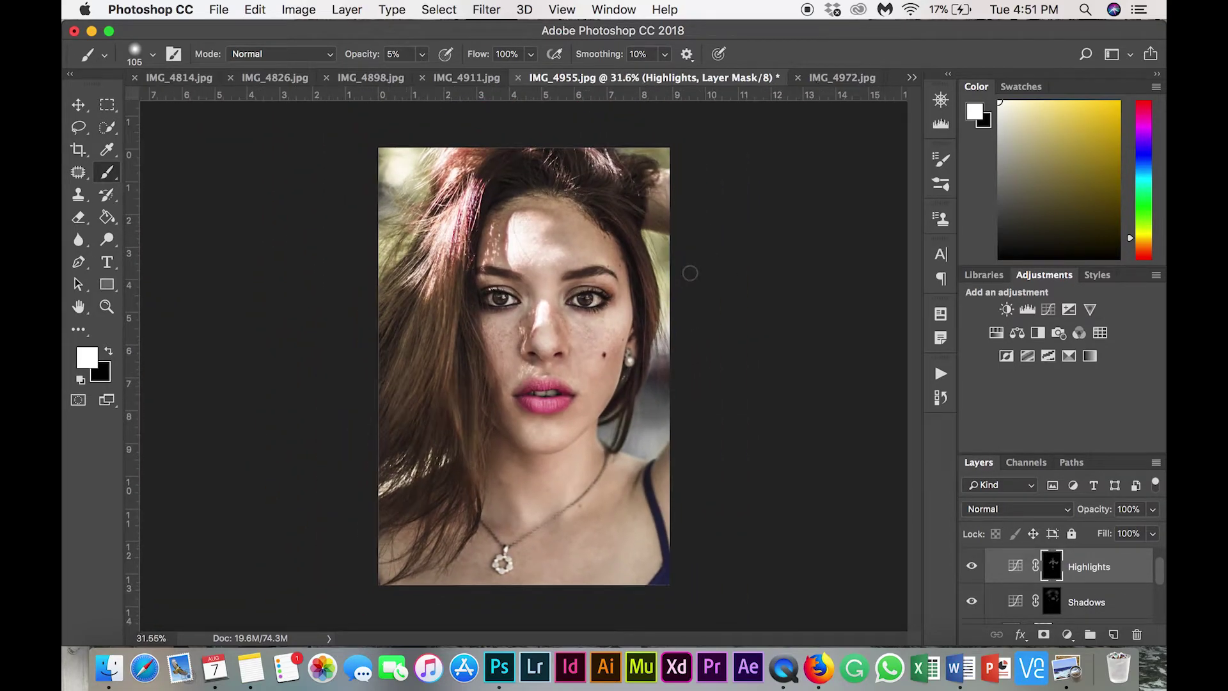